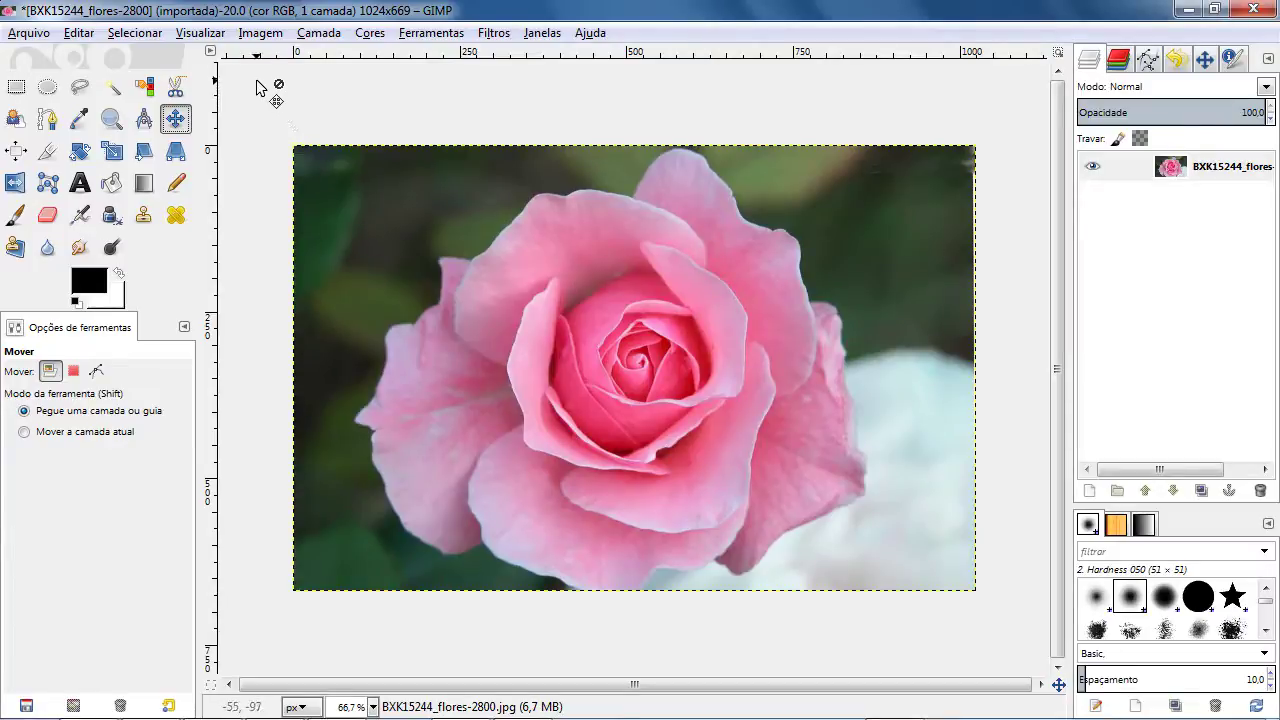
# - Try a rough freehand outline around the upper-left part of the rose with the Foreground Select tool, and discard it
pyautogui.click(14, 119)
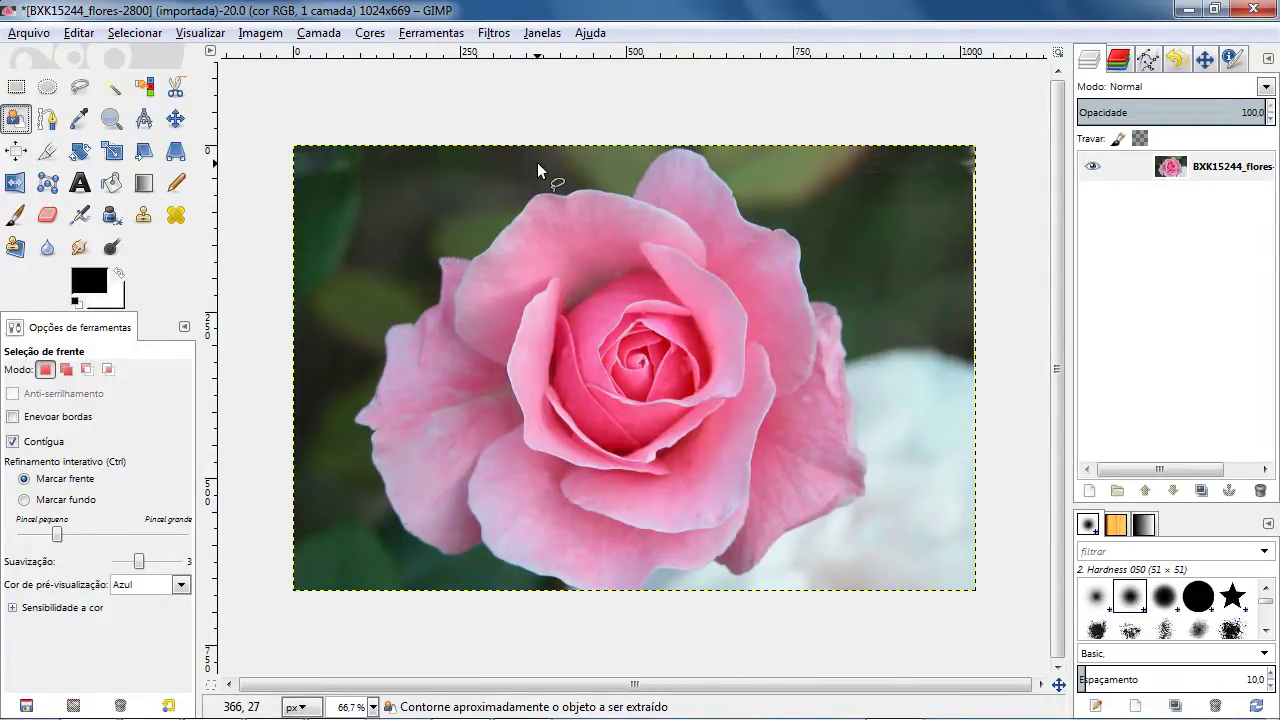
pyautogui.click(560, 176)
pyautogui.moveTo(560, 176)
pyautogui.mouseDown()
pyautogui.moveTo(475, 241)
pyautogui.moveTo(435, 249)
pyautogui.moveTo(431, 290)
pyautogui.moveTo(377, 335)
pyautogui.moveTo(346, 431)
pyautogui.moveTo(391, 469)
pyautogui.moveTo(560, 488)
pyautogui.moveTo(711, 341)
pyautogui.moveTo(700, 209)
pyautogui.moveTo(618, 164)
pyautogui.moveTo(562, 174)
pyautogui.mouseUp()
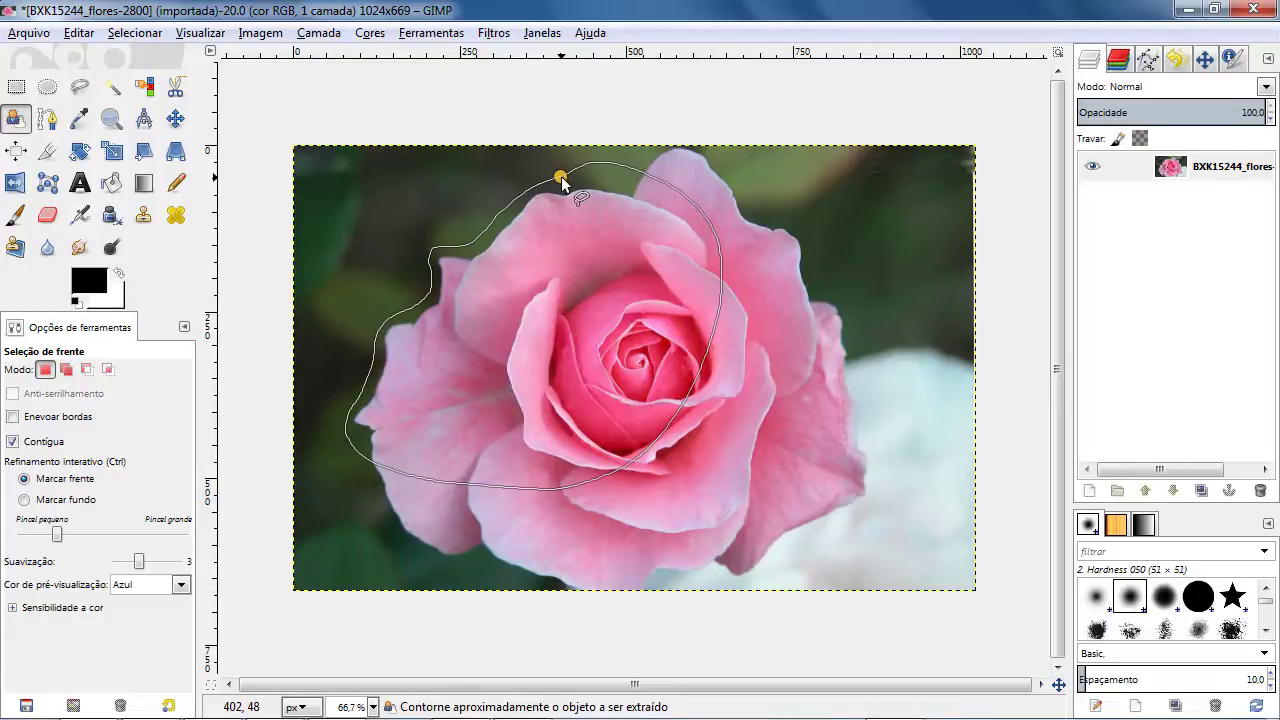
pyautogui.click(561, 176)
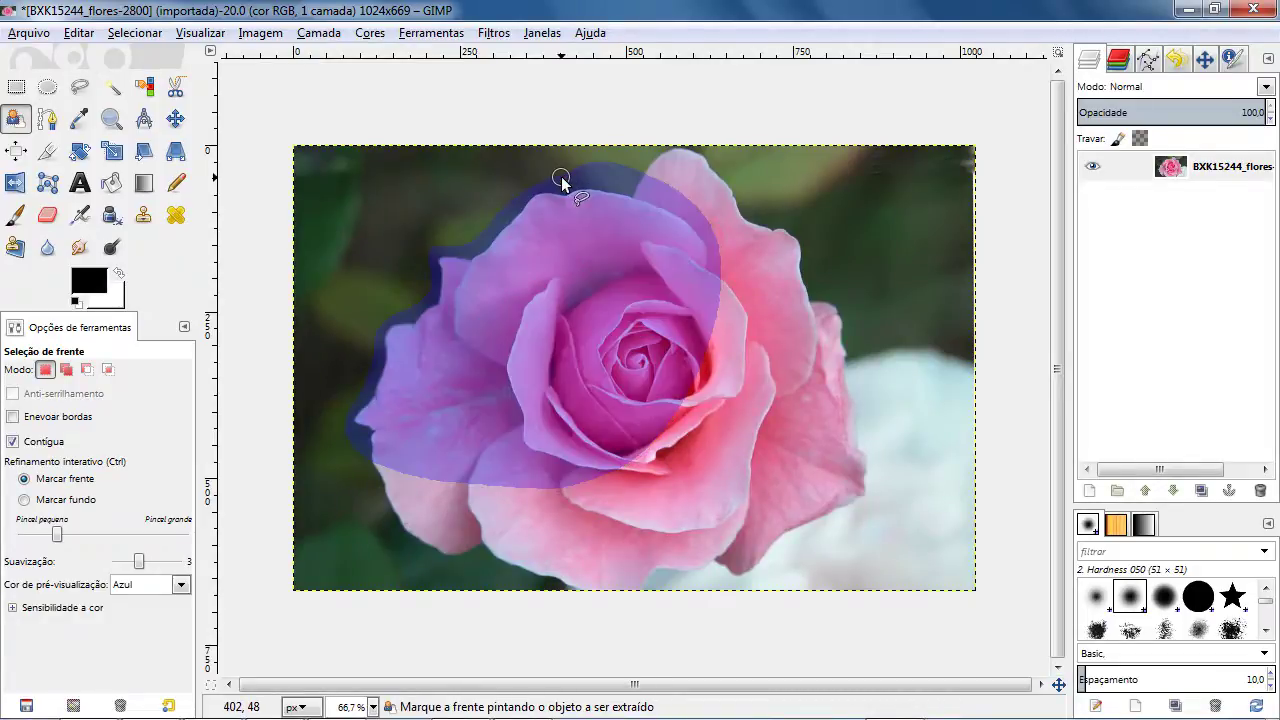
pyautogui.press('Escape')
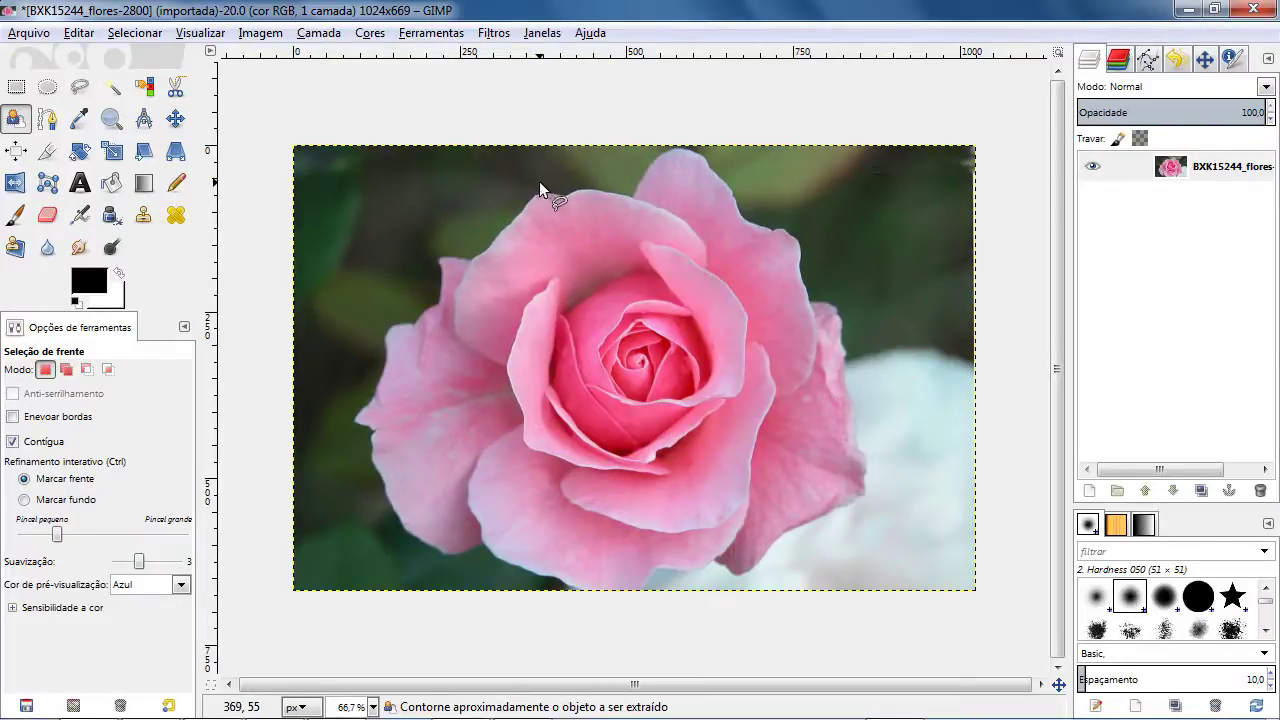
# - Trace the whole rose closely with a Foreground Select outline made mostly of straight segments, and accept it as a selection
pyautogui.moveTo(539, 183); pyautogui.dragTo(527, 196)
pyautogui.click(470, 252)
pyautogui.click(431, 262)
pyautogui.click(437, 276)
pyautogui.click(435, 299)
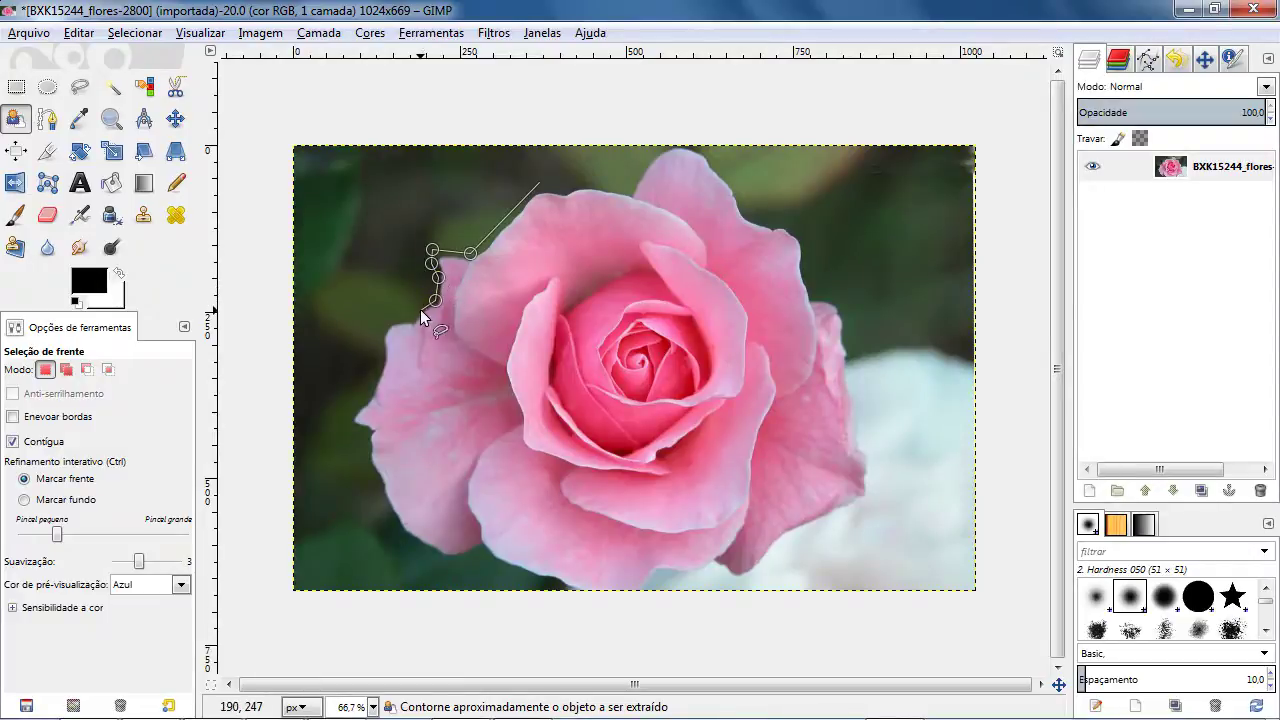
pyautogui.click(419, 311)
pyautogui.click(410, 320)
pyautogui.click(385, 318)
pyautogui.click(378, 336)
pyautogui.click(384, 353)
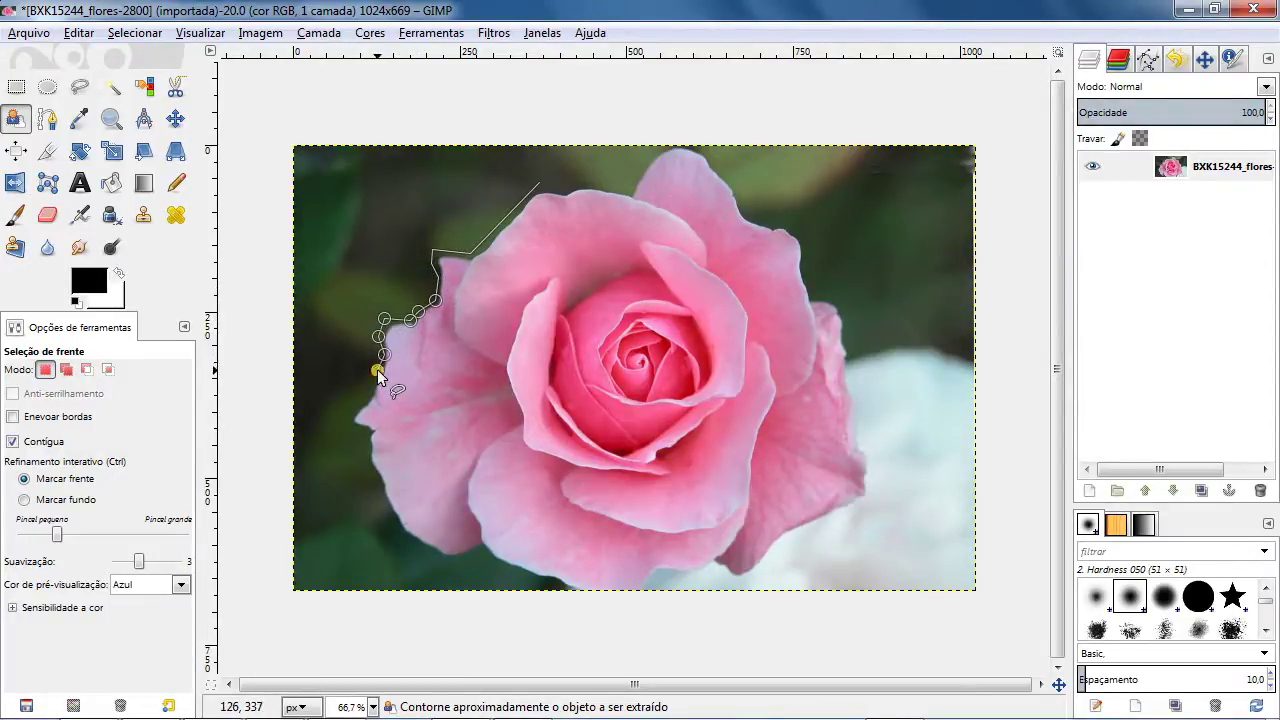
pyautogui.click(353, 402)
pyautogui.click(346, 428)
pyautogui.click(362, 430)
pyautogui.click(370, 476)
pyautogui.click(400, 539)
pyautogui.click(425, 553)
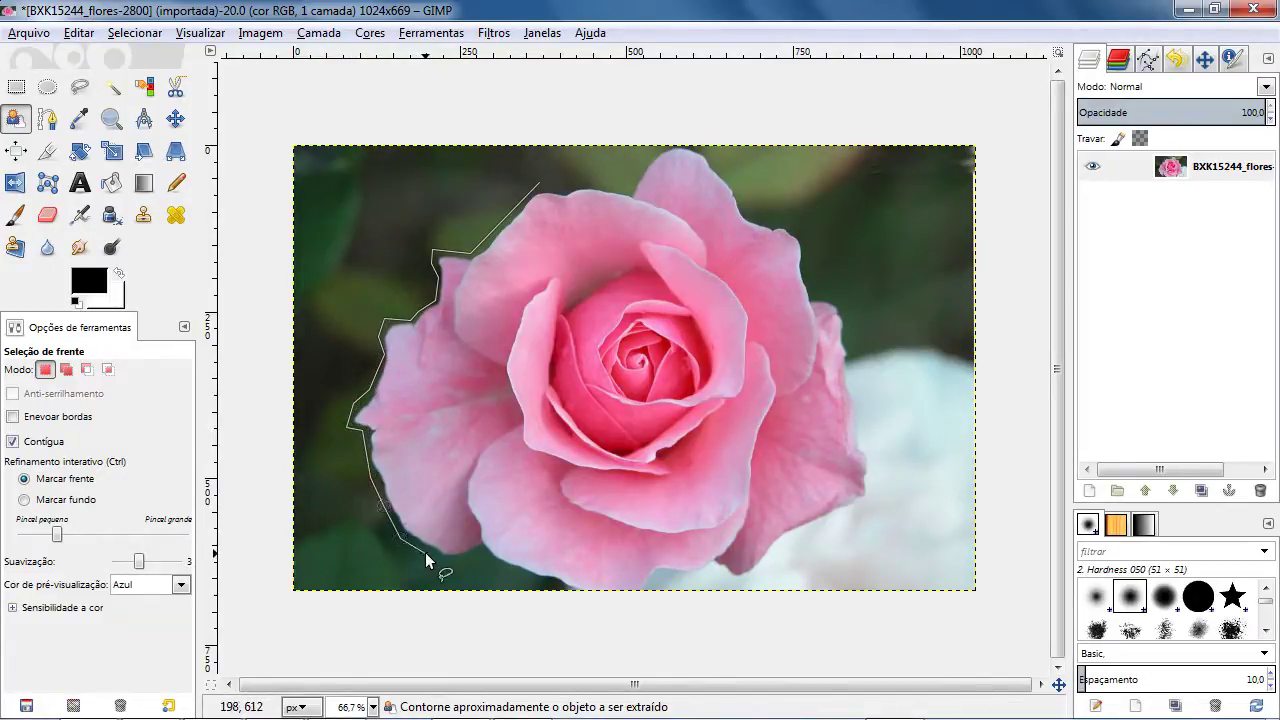
pyautogui.click(448, 561)
pyautogui.click(481, 550)
pyautogui.click(593, 604)
pyautogui.click(657, 602)
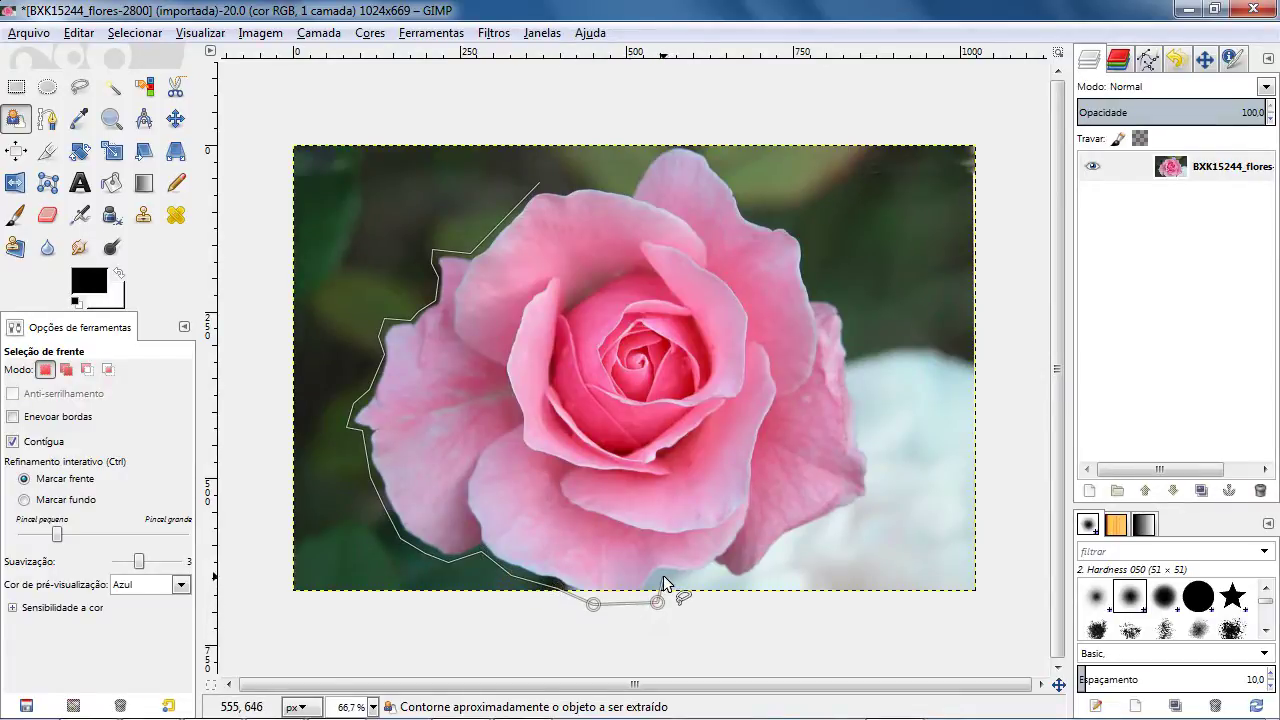
pyautogui.click(663, 576)
pyautogui.moveTo(707, 580)
pyautogui.mouseDown()
pyautogui.moveTo(761, 577)
pyautogui.moveTo(785, 541)
pyautogui.moveTo(877, 490)
pyautogui.moveTo(858, 333)
pyautogui.moveTo(840, 287)
pyautogui.moveTo(816, 292)
pyautogui.moveTo(807, 239)
pyautogui.mouseUp()
pyautogui.click(746, 197)
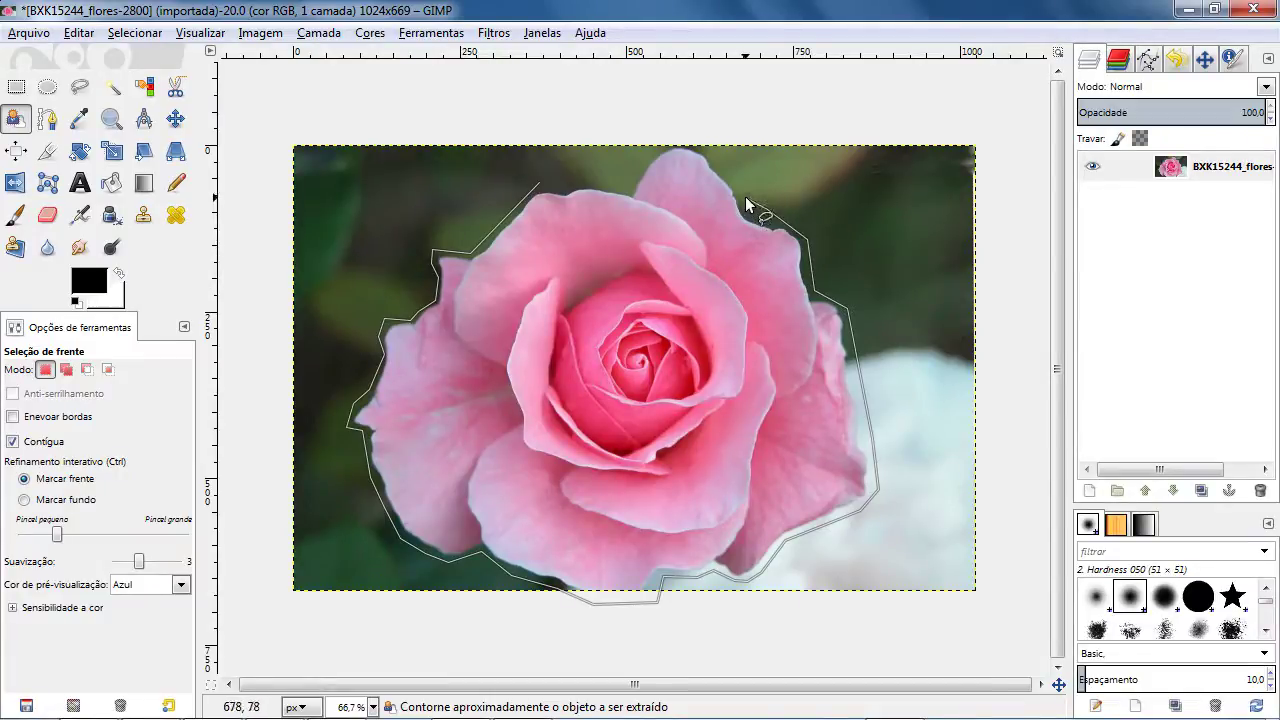
pyautogui.click(717, 152)
pyautogui.click(669, 131)
pyautogui.click(641, 157)
pyautogui.click(624, 182)
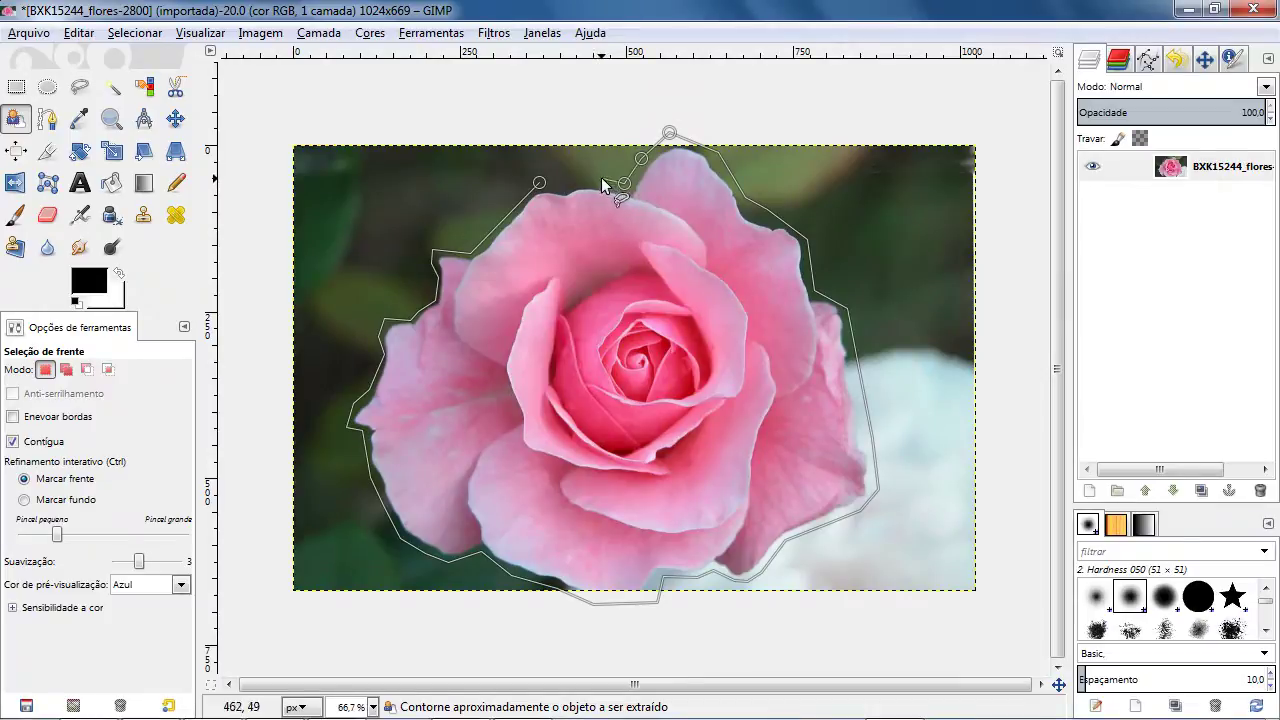
pyautogui.click(601, 178)
pyautogui.click(571, 179)
pyautogui.click(540, 182)
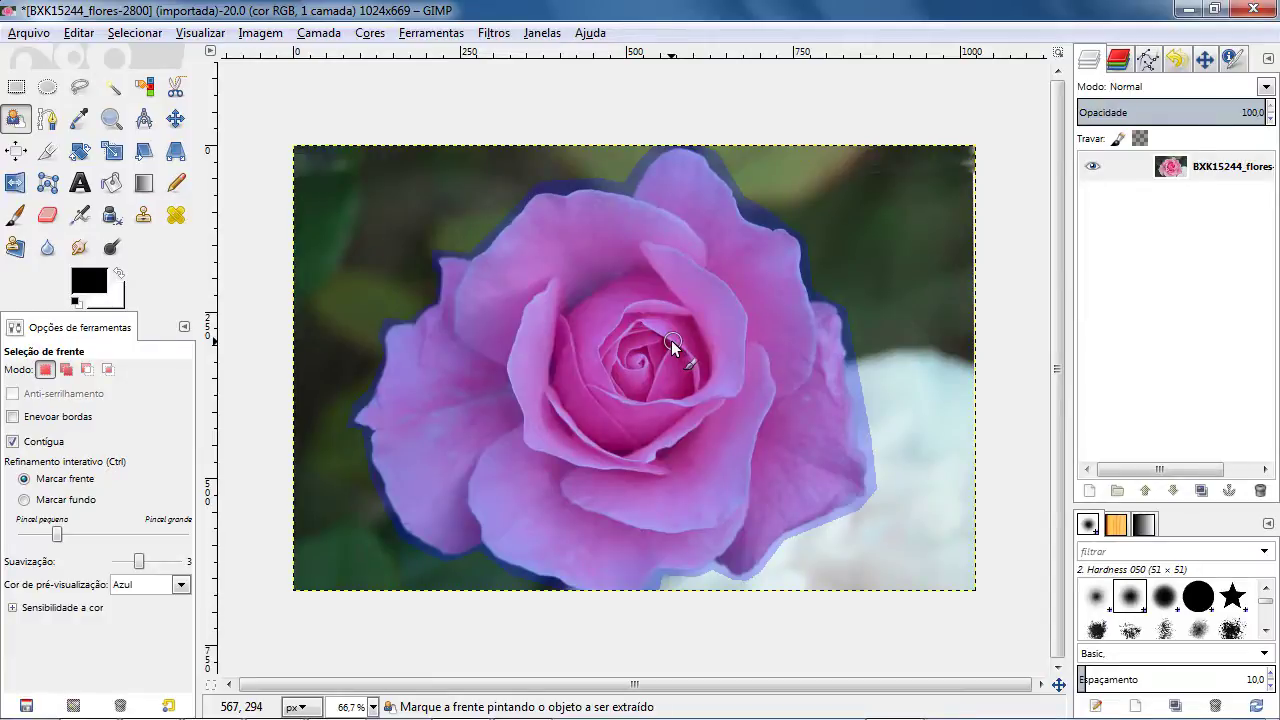
pyautogui.press('Return')
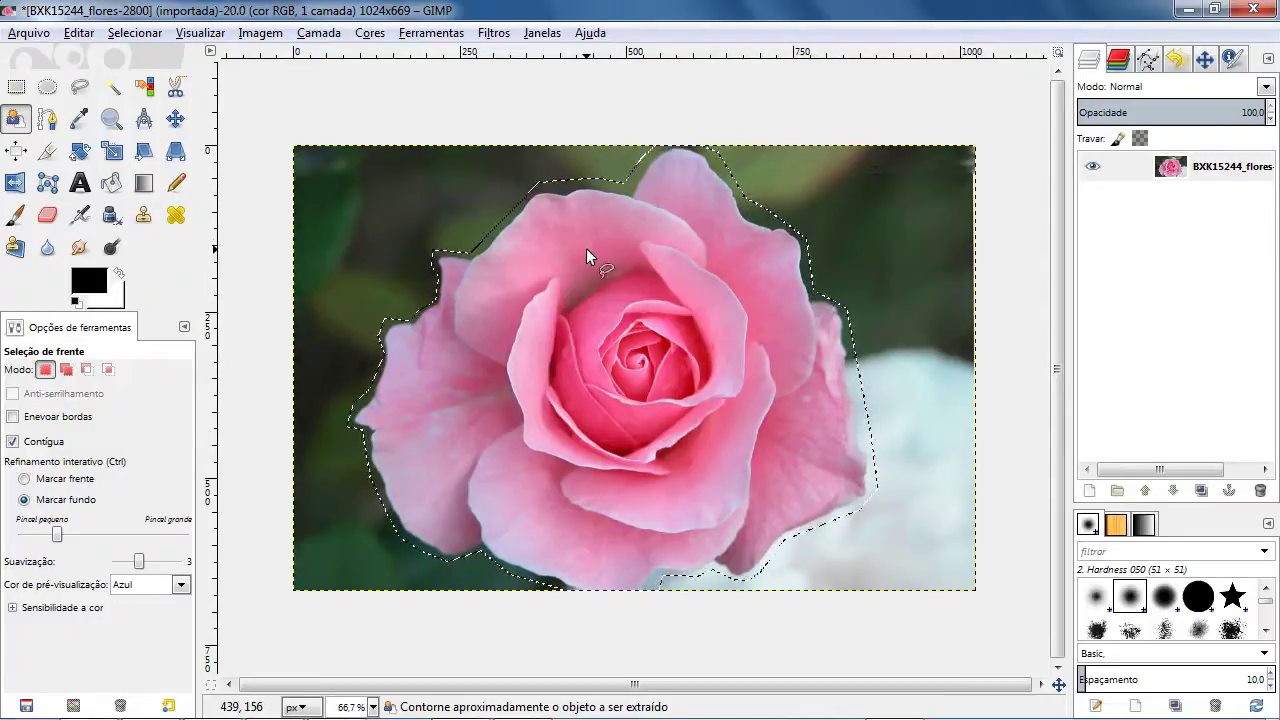
# - Clear the selection and outline the rose again with looser straight segments, closing the shape at its starting point
pyautogui.hotkey('ctrl', 'shift', 'a')
pyautogui.click(514, 196)
pyautogui.click(495, 214)
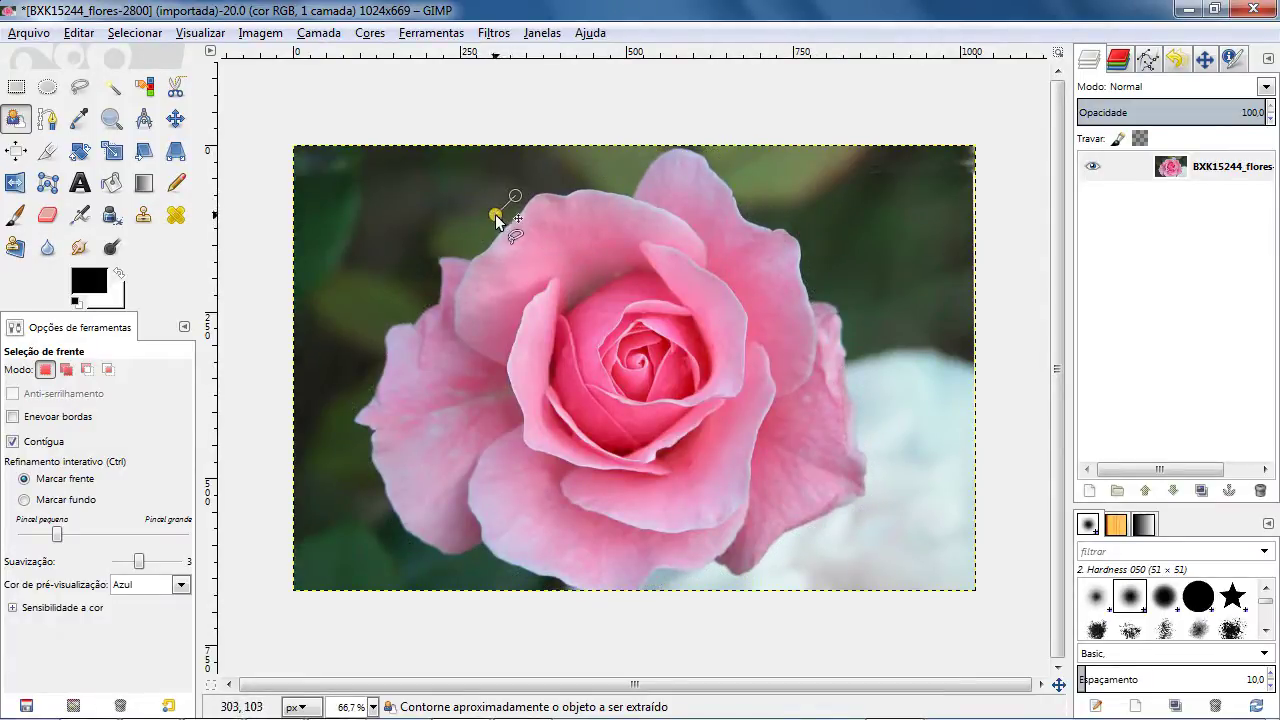
pyautogui.click(471, 249)
pyautogui.click(428, 256)
pyautogui.click(432, 285)
pyautogui.click(343, 394)
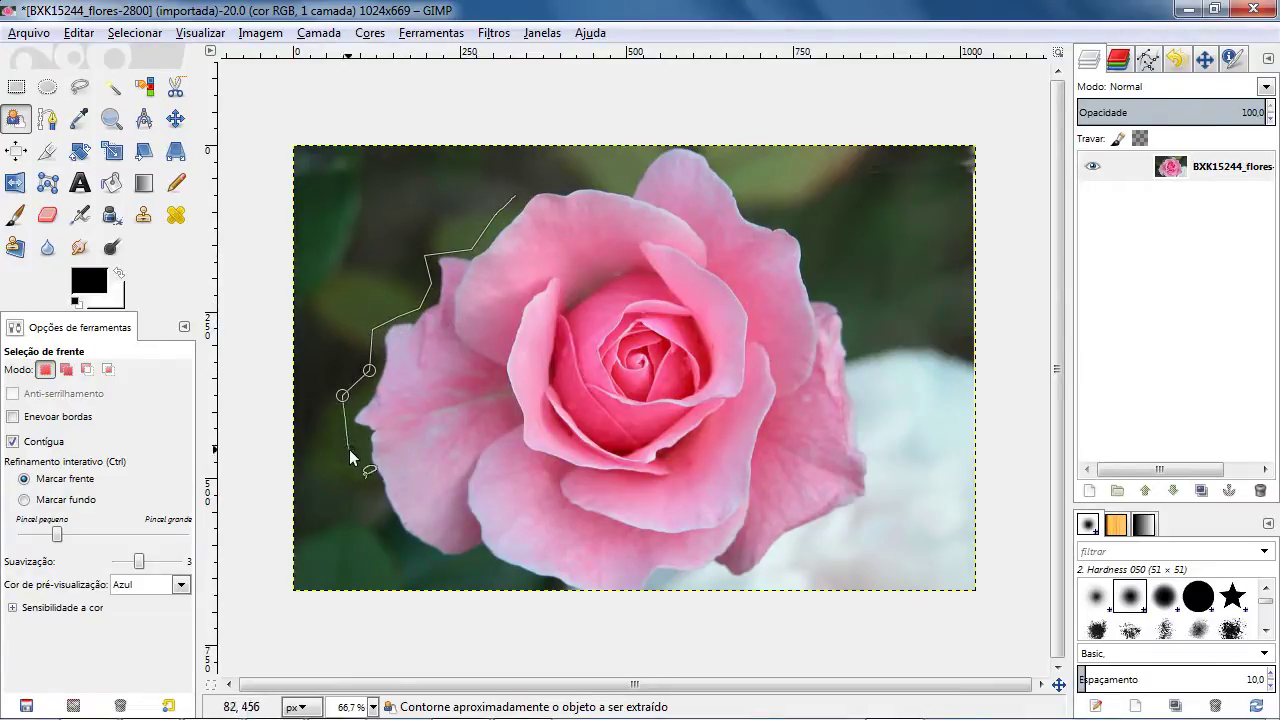
pyautogui.click(365, 499)
pyautogui.click(440, 579)
pyautogui.click(590, 605)
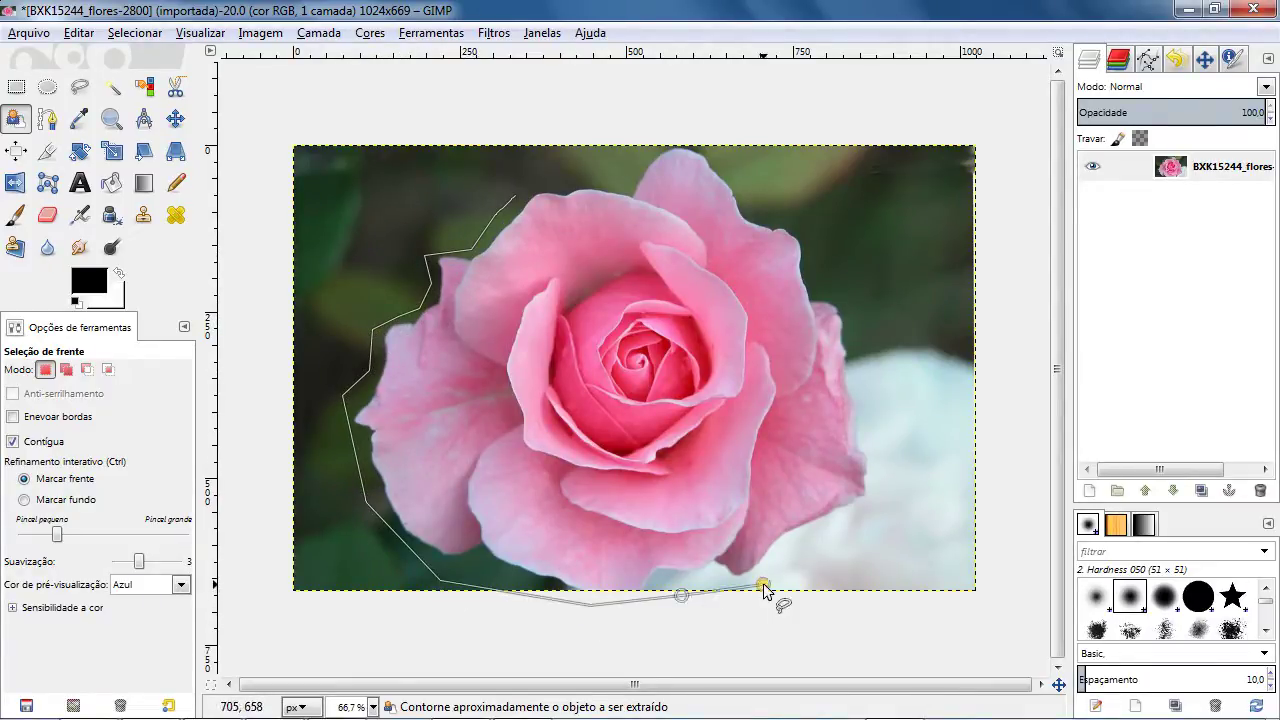
pyautogui.click(762, 585)
pyautogui.click(878, 505)
pyautogui.click(866, 345)
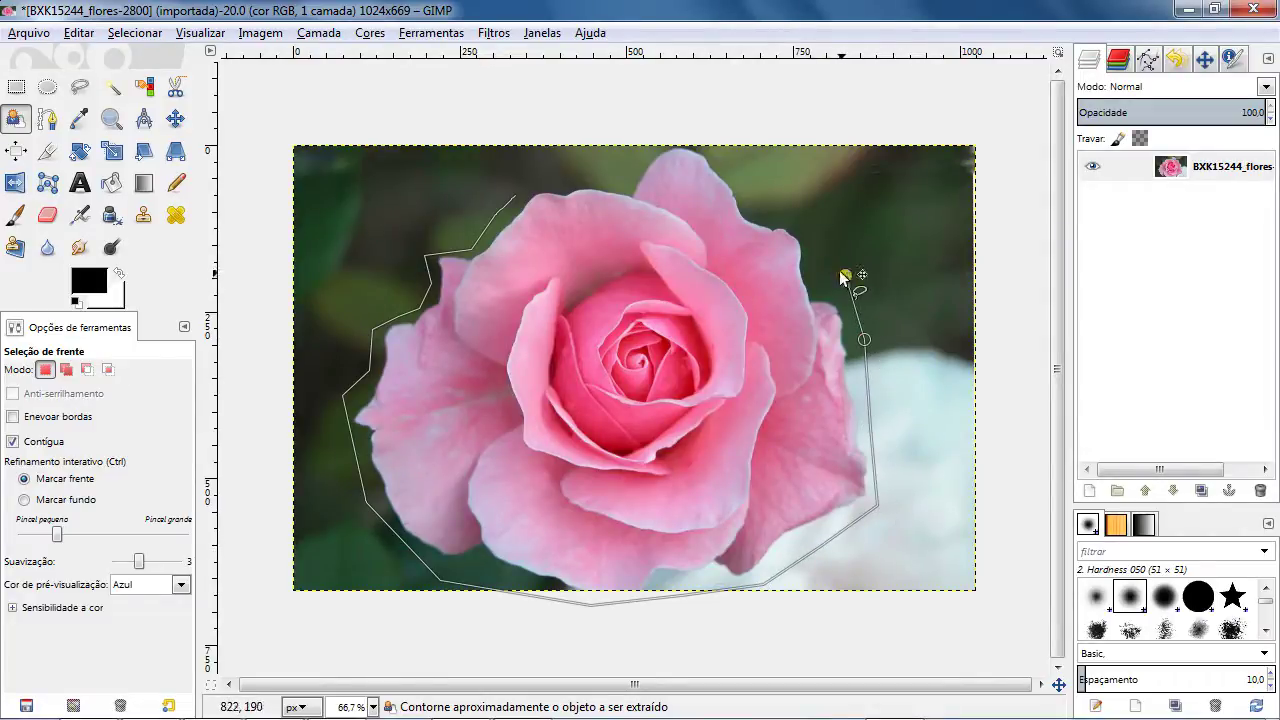
pyautogui.click(846, 276)
pyautogui.click(815, 265)
pyautogui.click(800, 206)
pyautogui.click(720, 170)
pyautogui.click(703, 133)
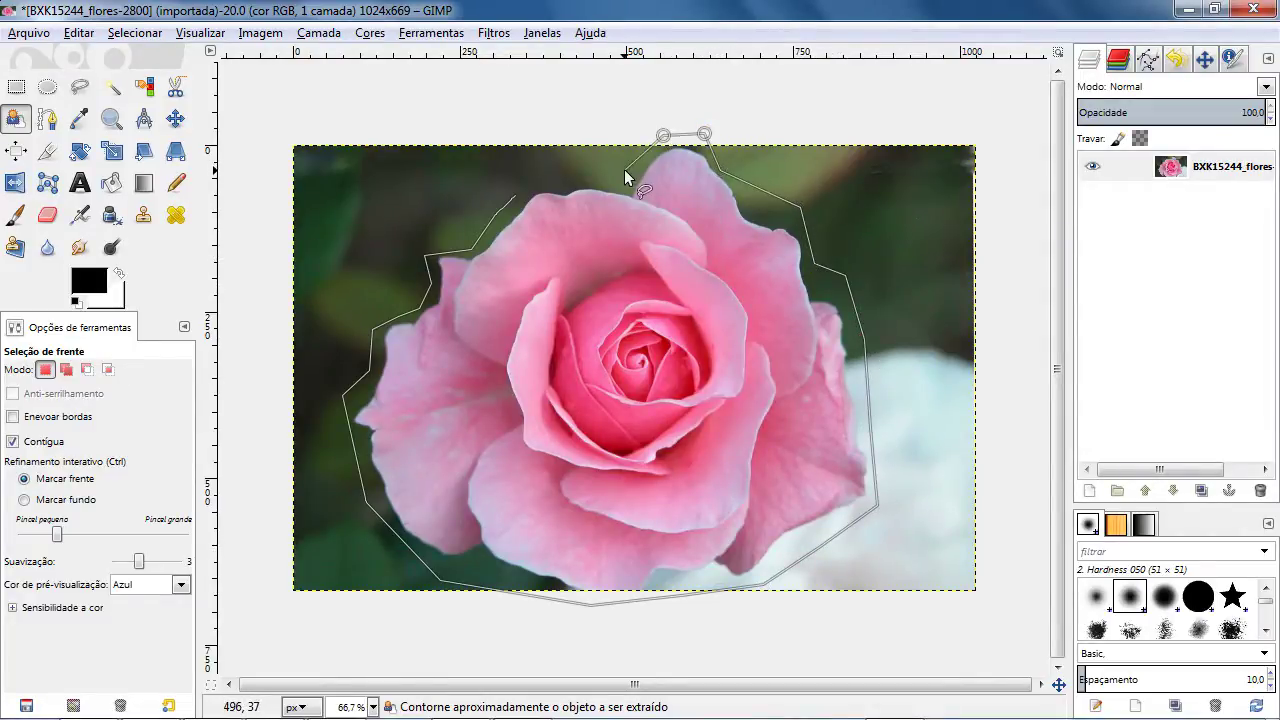
pyautogui.click(515, 193)
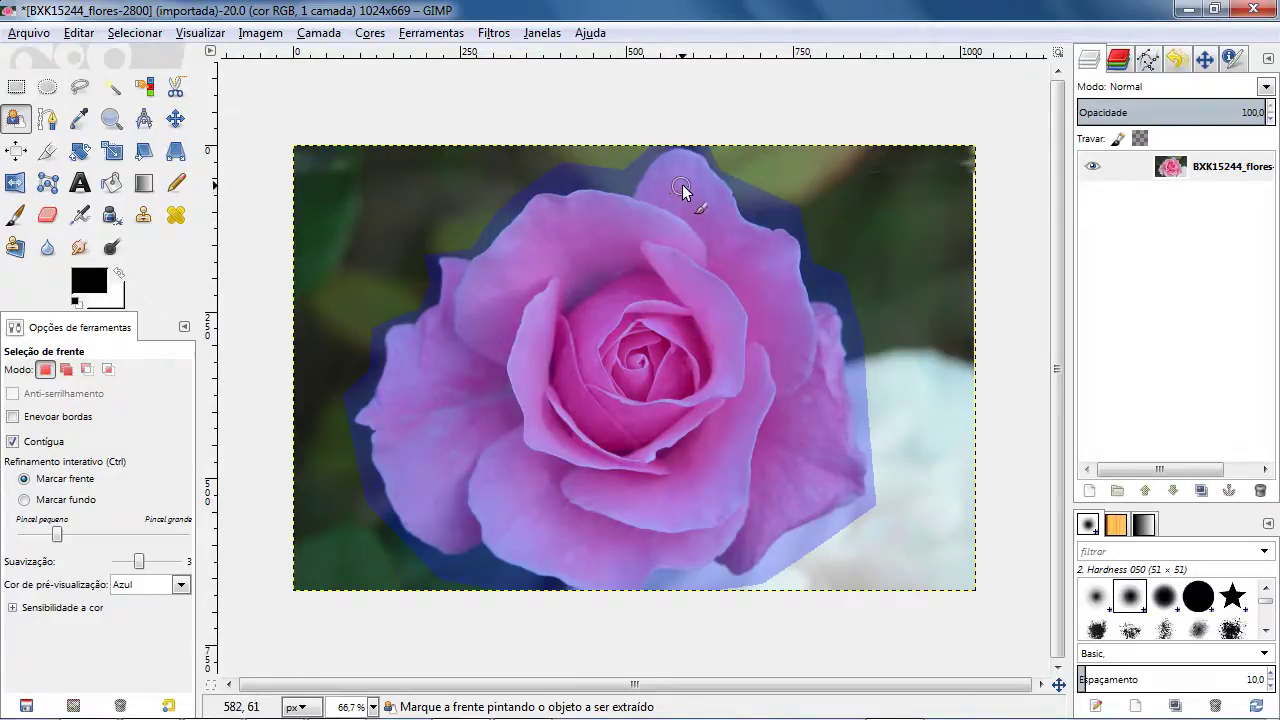
# - Paint foreground marks over the petals, including the lower-left edge, and accept the extracted selection
pyautogui.moveTo(684, 180)
pyautogui.mouseDown()
pyautogui.moveTo(661, 255)
pyautogui.moveTo(526, 302)
pyautogui.moveTo(452, 362)
pyautogui.moveTo(444, 437)
pyautogui.moveTo(499, 499)
pyautogui.moveTo(602, 533)
pyautogui.moveTo(683, 533)
pyautogui.moveTo(771, 497)
pyautogui.moveTo(800, 459)
pyautogui.moveTo(807, 396)
pyautogui.moveTo(790, 336)
pyautogui.moveTo(691, 184)
pyautogui.mouseUp()
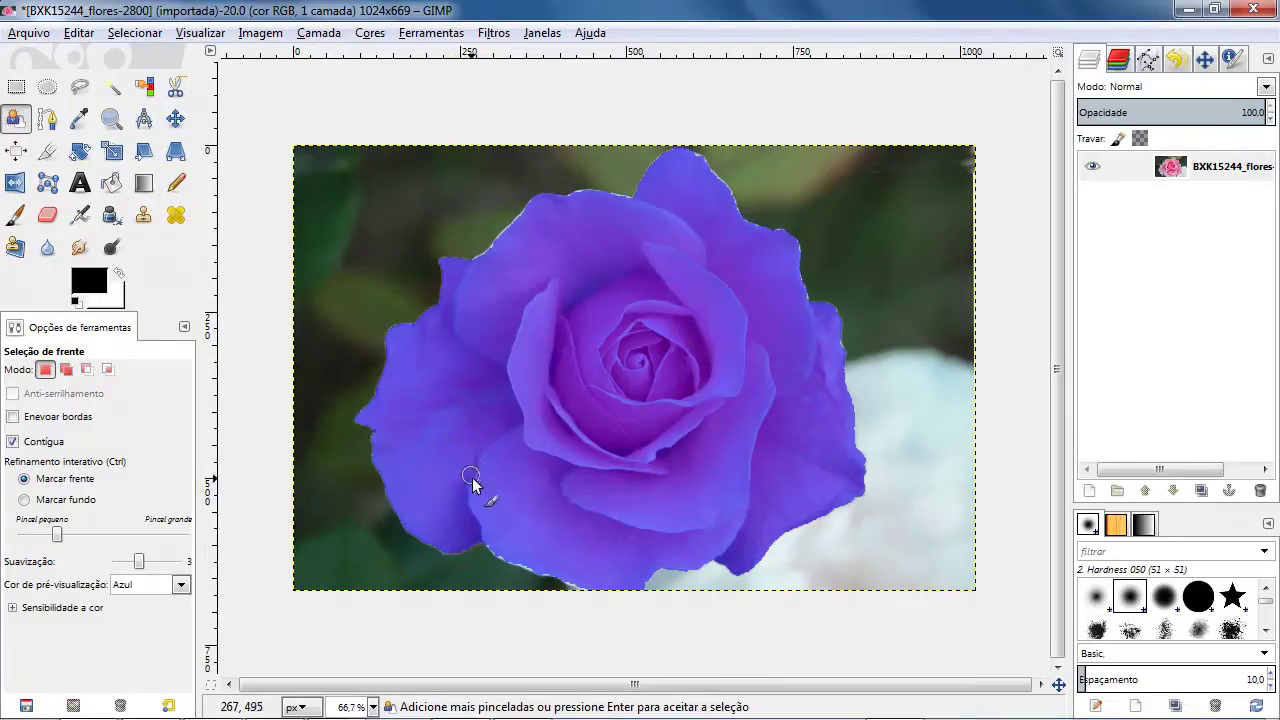
pyautogui.click(518, 556)
pyautogui.press('Return')
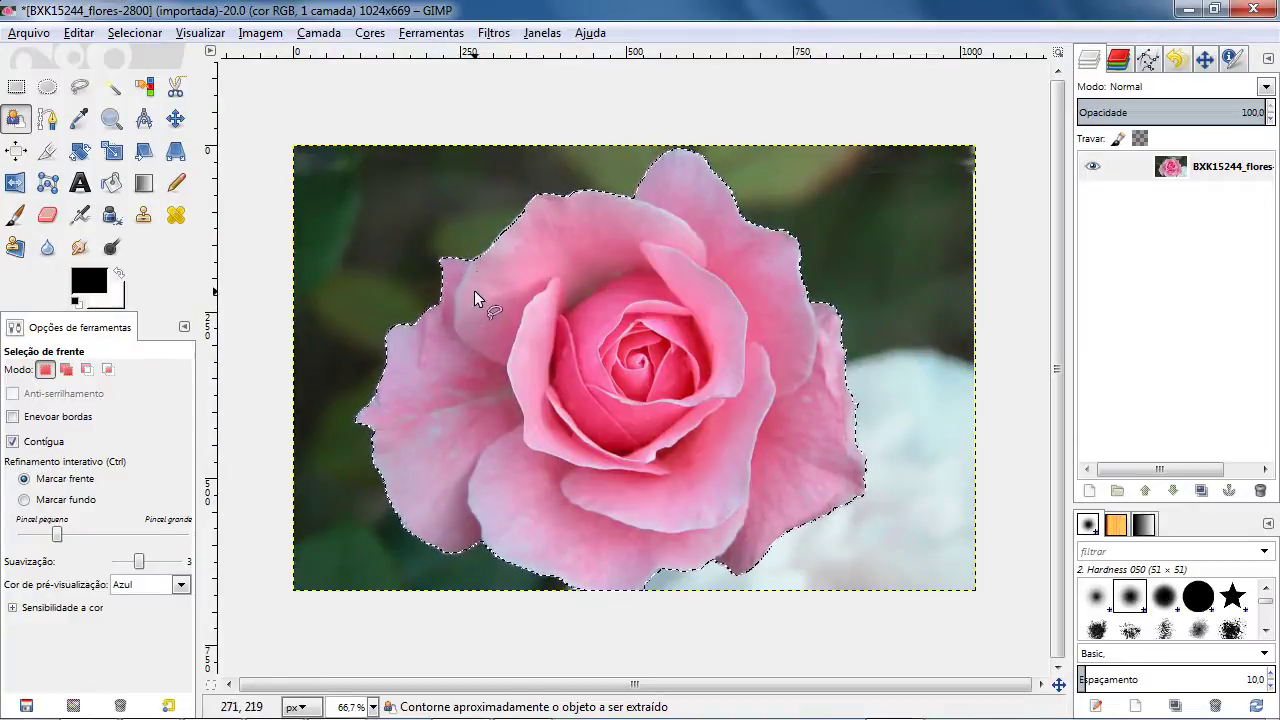
# - Clear the selection and draw a loose, closed freehand Foreground Select outline around the whole rose
pyautogui.click(491, 203)
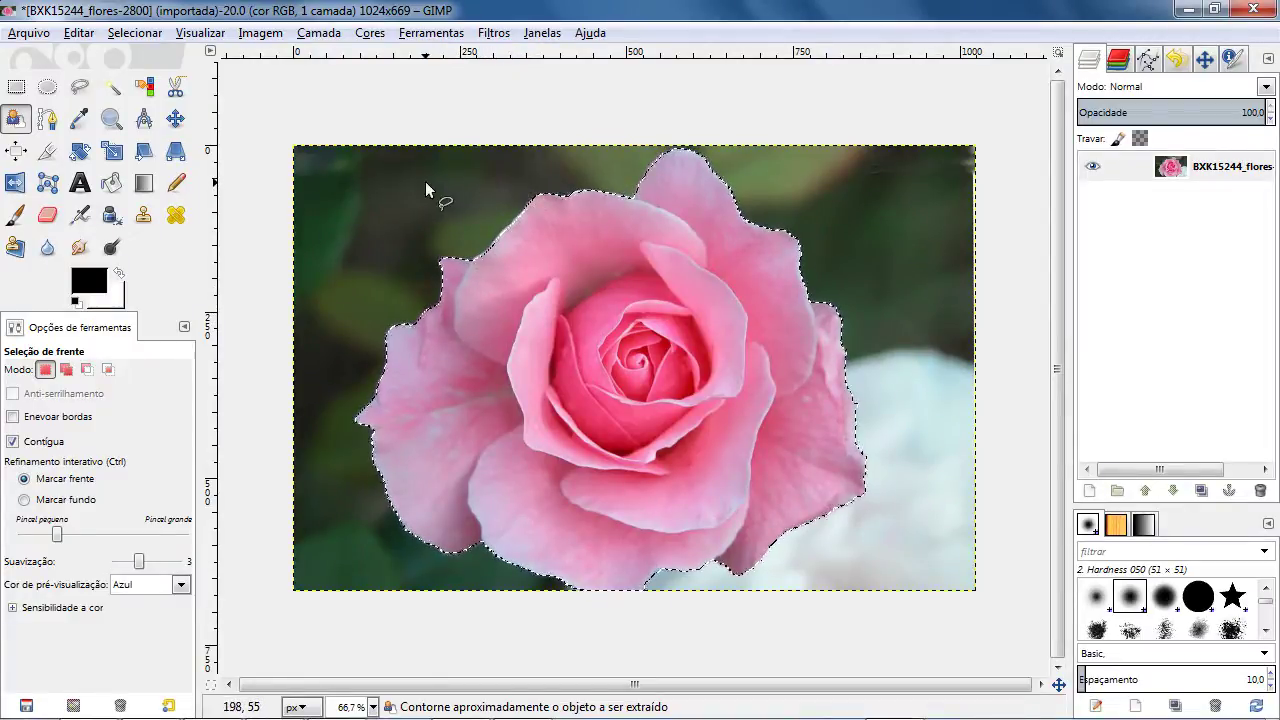
pyautogui.hotkey('ctrl', 'shift', 'a')
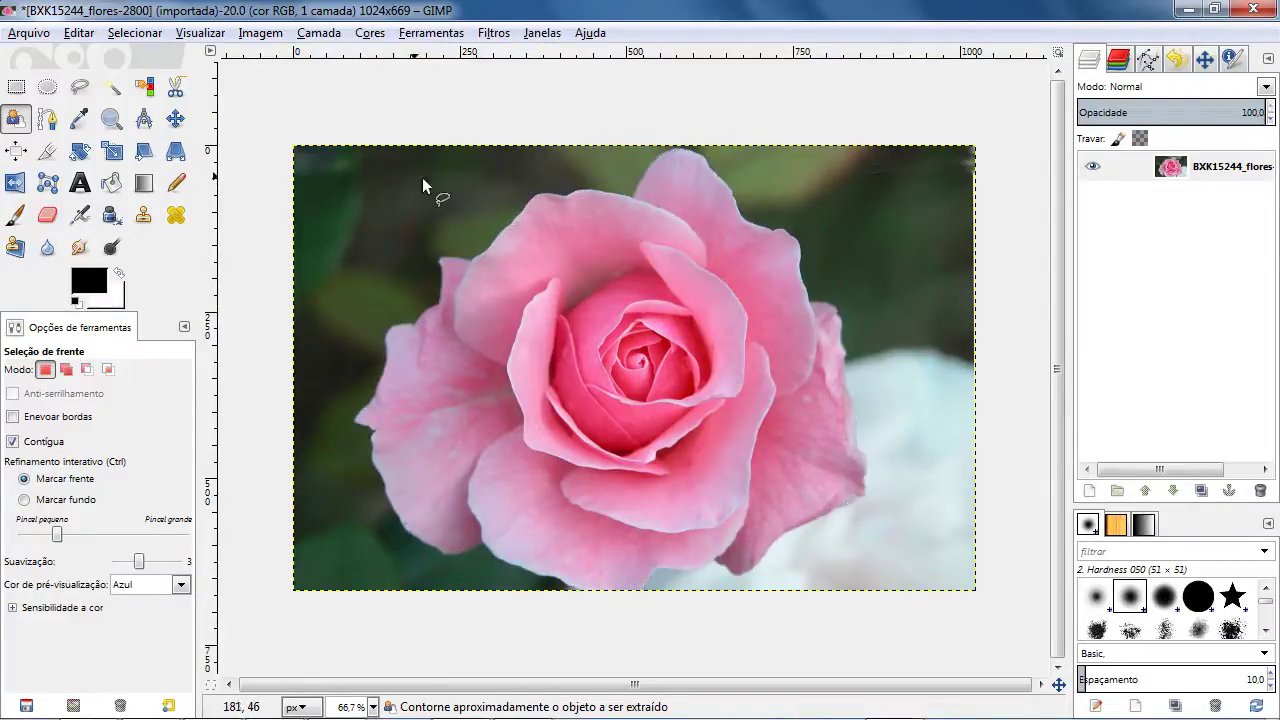
pyautogui.click(532, 176)
pyautogui.moveTo(488, 225)
pyautogui.mouseDown()
pyautogui.moveTo(355, 346)
pyautogui.moveTo(327, 432)
pyautogui.moveTo(403, 570)
pyautogui.moveTo(591, 624)
pyautogui.moveTo(807, 606)
pyautogui.moveTo(848, 283)
pyautogui.mouseUp()
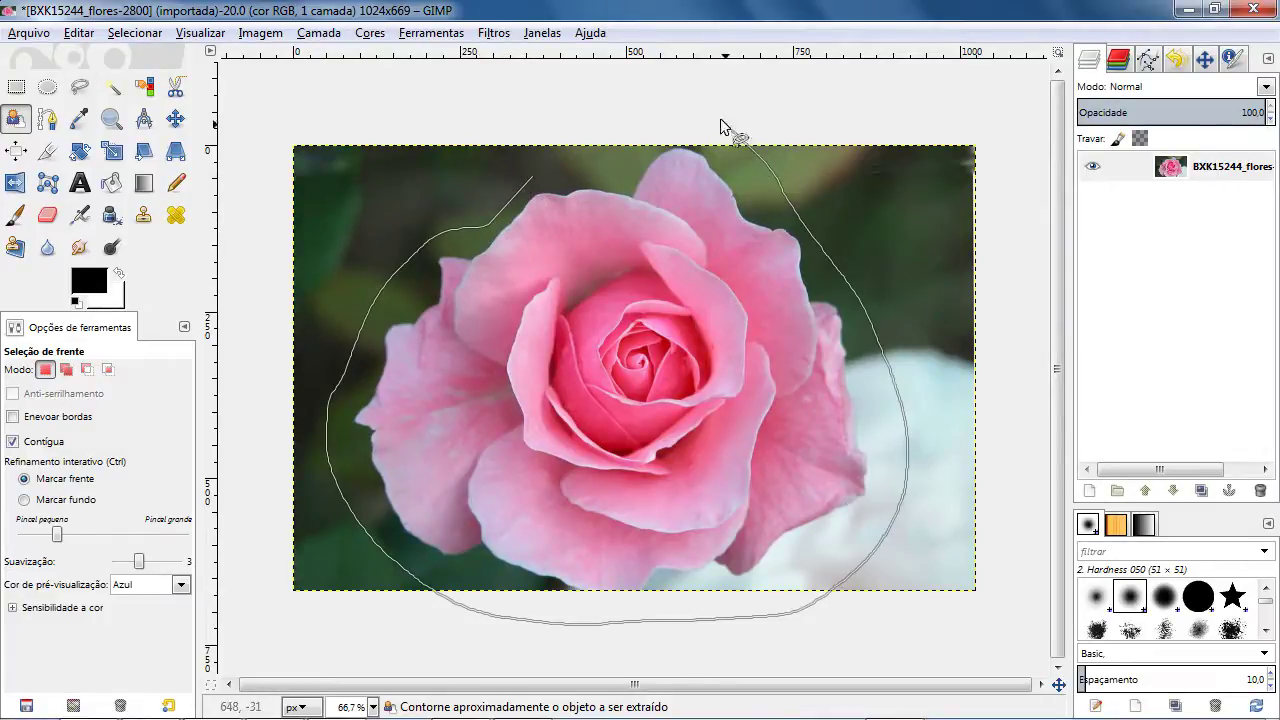
pyautogui.moveTo(720, 119)
pyautogui.mouseDown()
pyautogui.moveTo(624, 123)
pyautogui.moveTo(533, 173)
pyautogui.mouseUp()
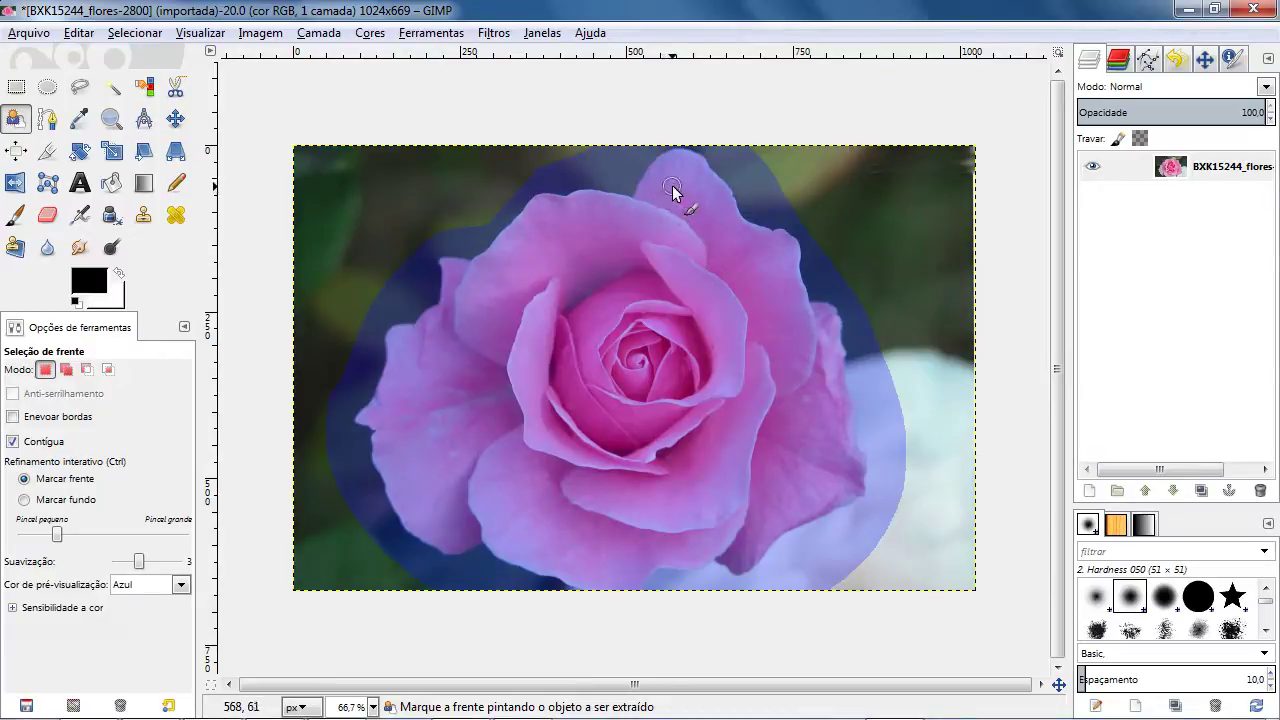
# - Mark the petals as foreground, touch up the upper-left, lower-left and upper edges, and accept the selection
pyautogui.moveTo(676, 180)
pyautogui.mouseDown()
pyautogui.moveTo(616, 264)
pyautogui.moveTo(491, 332)
pyautogui.moveTo(457, 384)
pyautogui.moveTo(458, 451)
pyautogui.moveTo(525, 495)
pyautogui.moveTo(675, 519)
pyautogui.moveTo(752, 495)
pyautogui.moveTo(791, 444)
pyautogui.moveTo(774, 356)
pyautogui.moveTo(737, 286)
pyautogui.moveTo(672, 237)
pyautogui.moveTo(627, 381)
pyautogui.mouseUp()
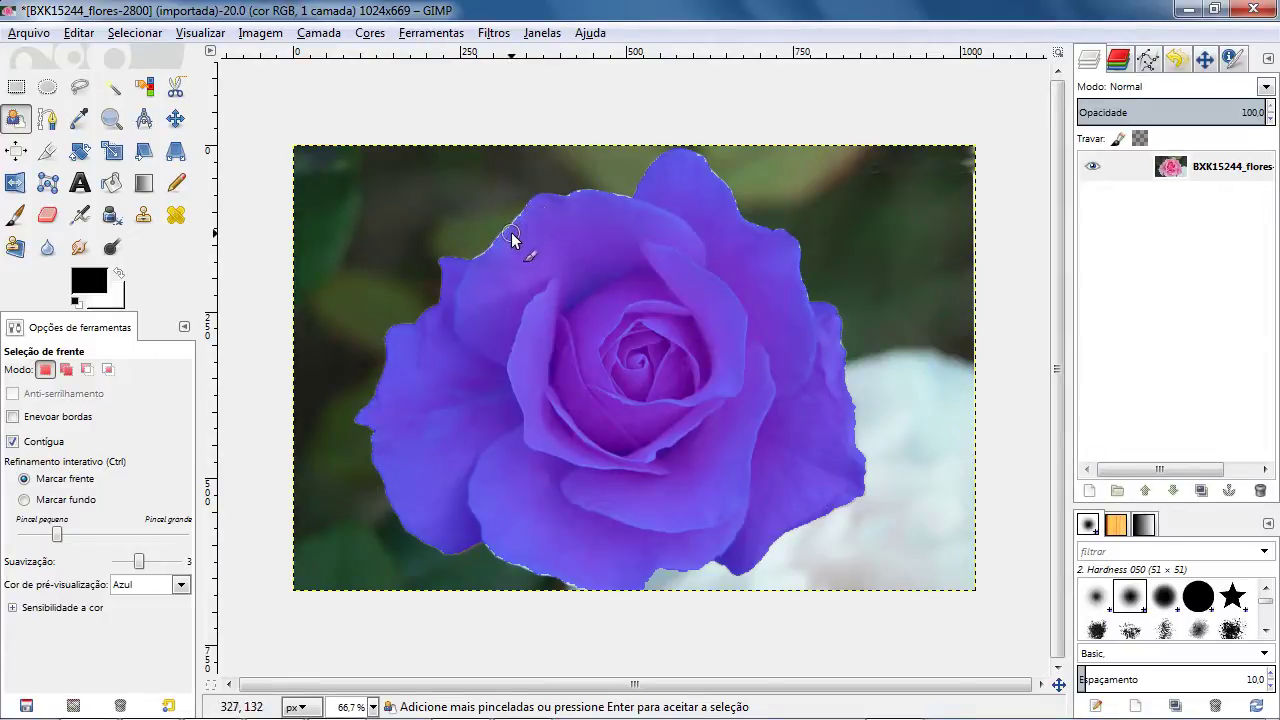
pyautogui.moveTo(524, 223); pyautogui.dragTo(511, 233)
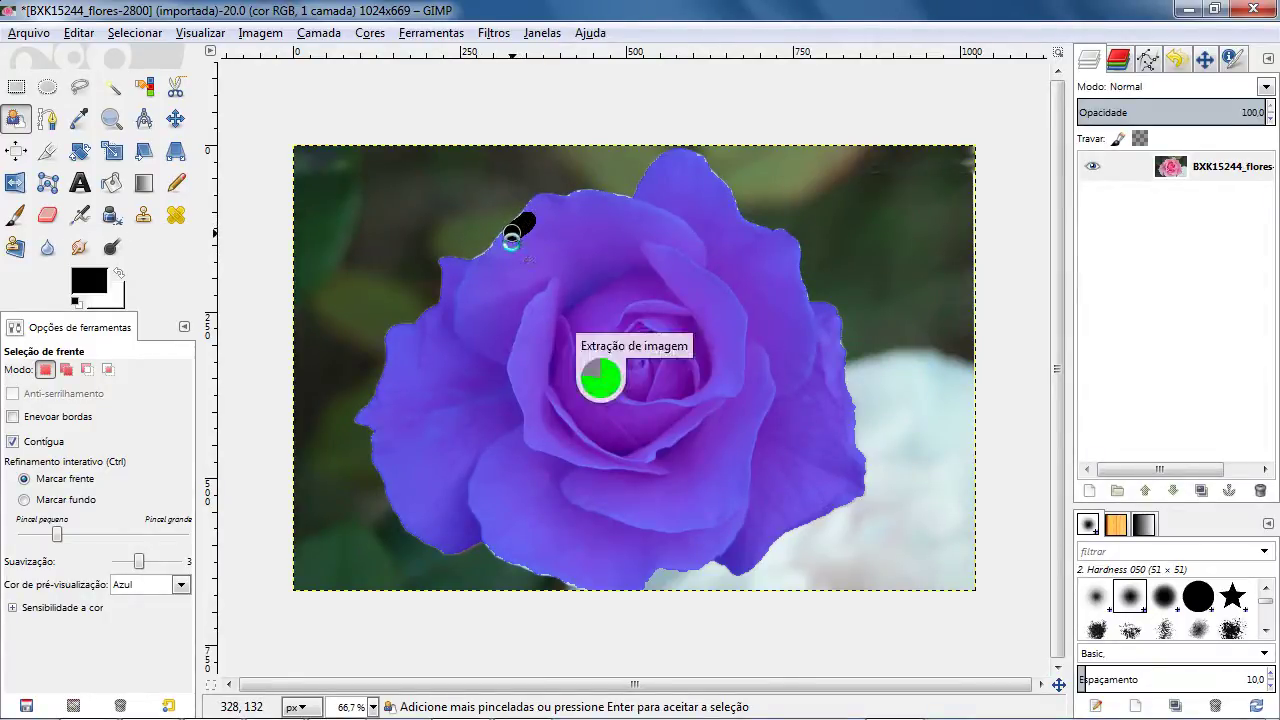
pyautogui.click(499, 249)
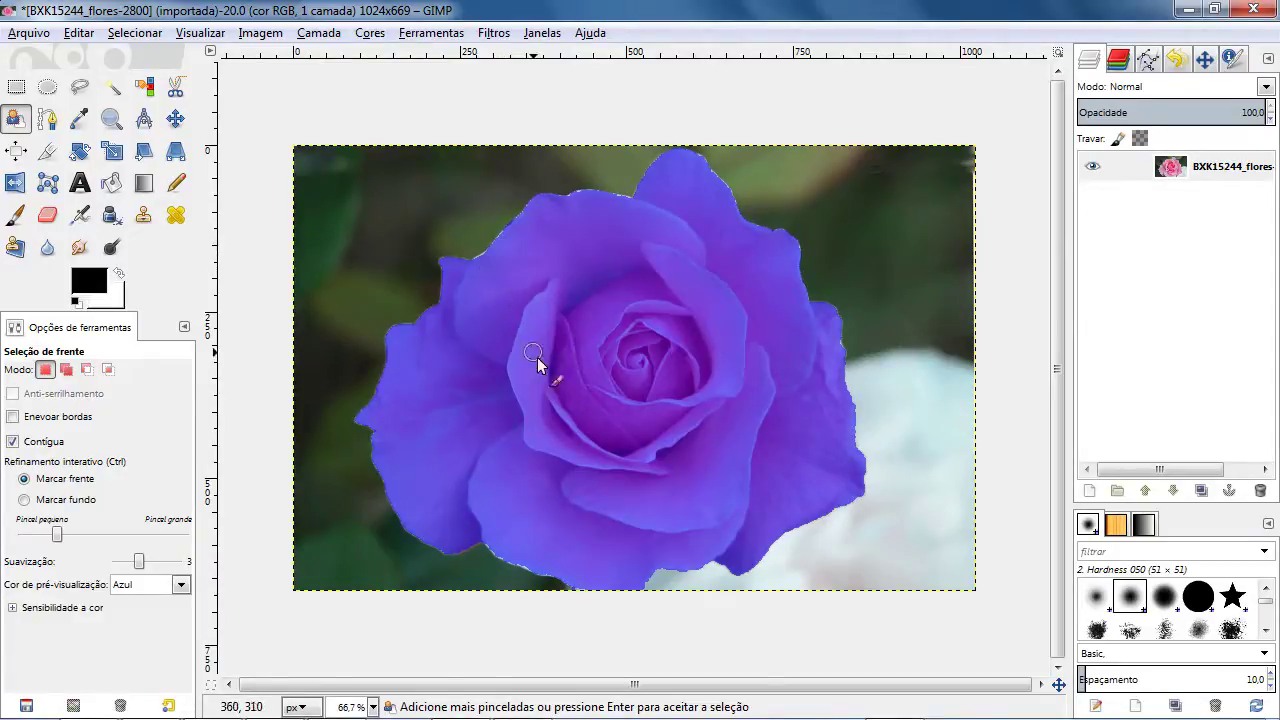
pyautogui.click(503, 552)
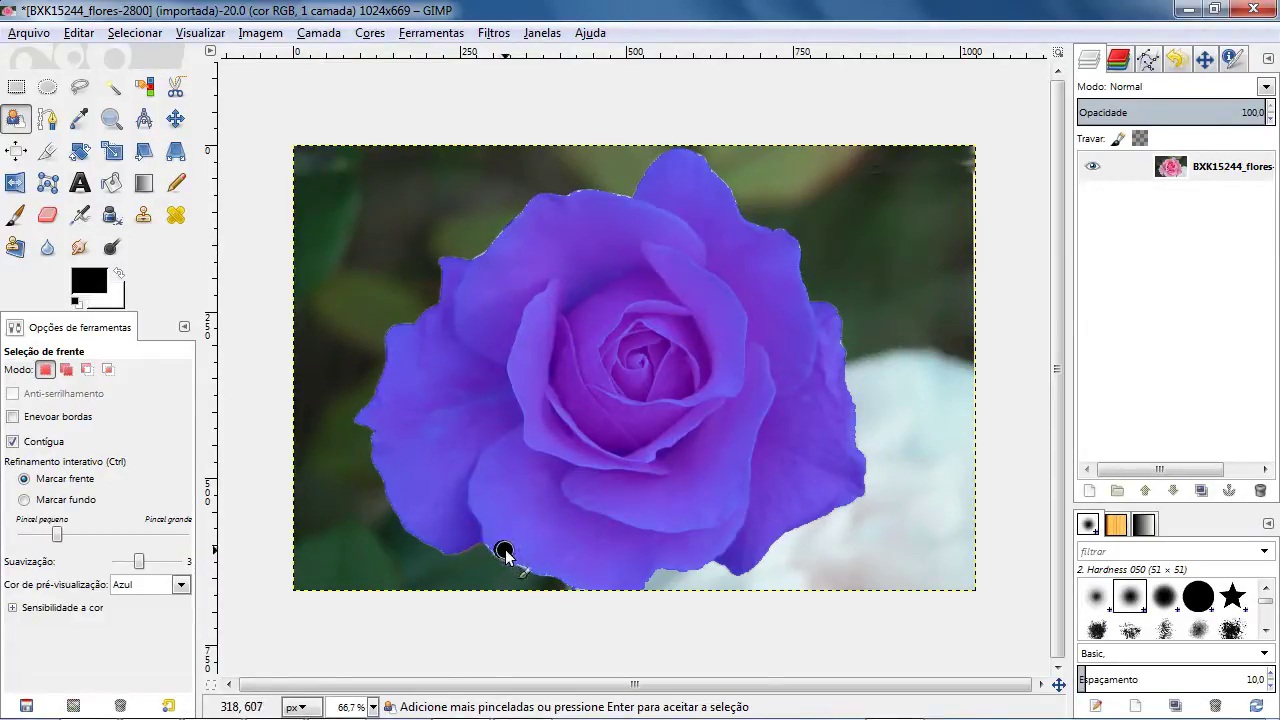
pyautogui.click(522, 558)
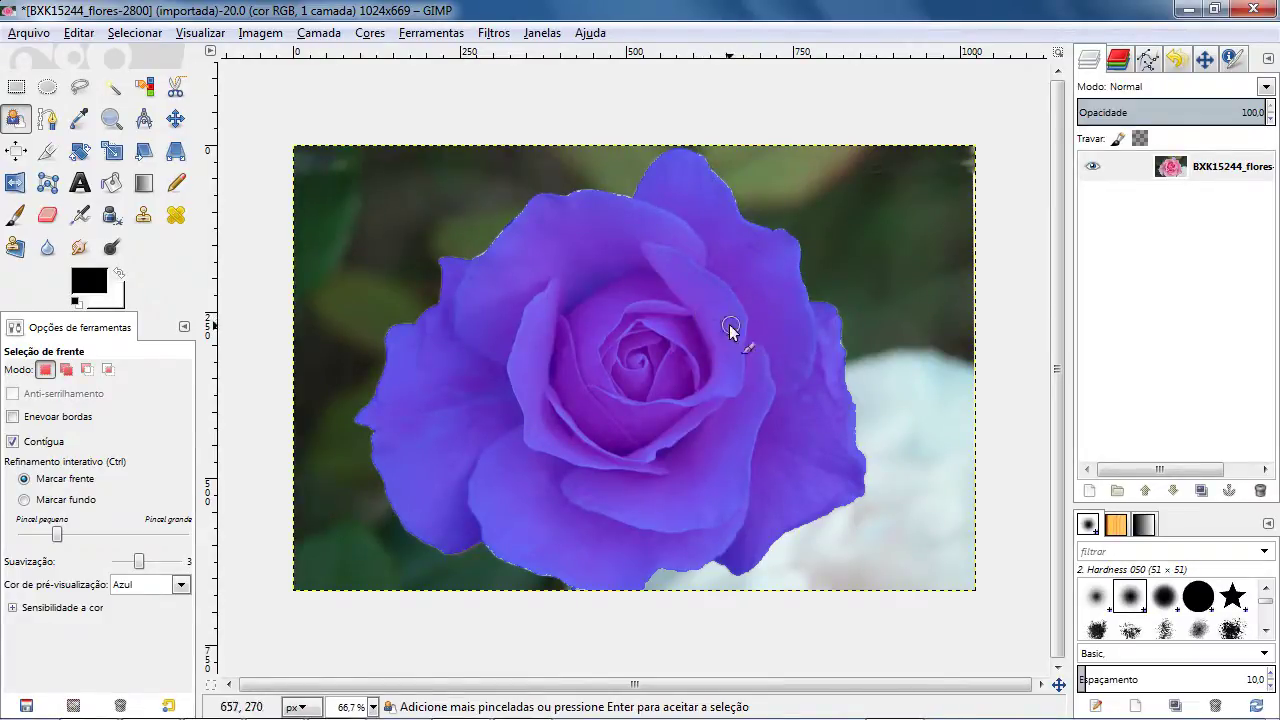
pyautogui.click(490, 261)
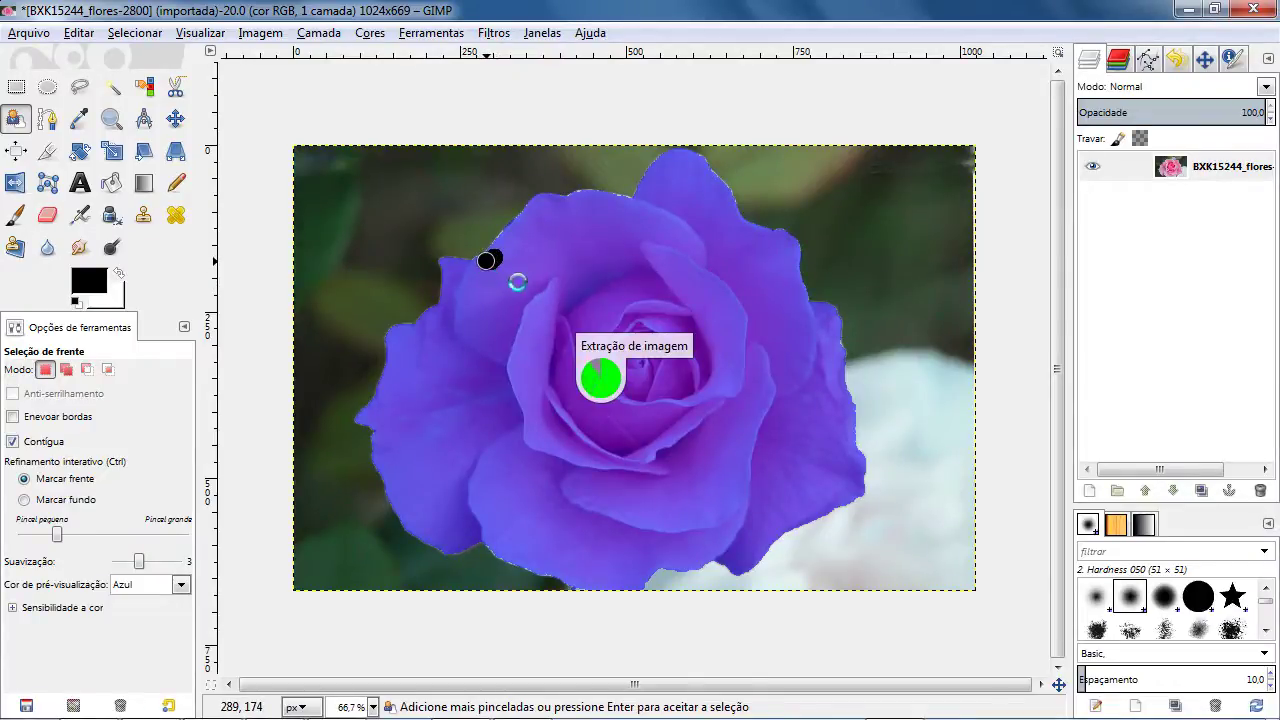
pyautogui.click(611, 201)
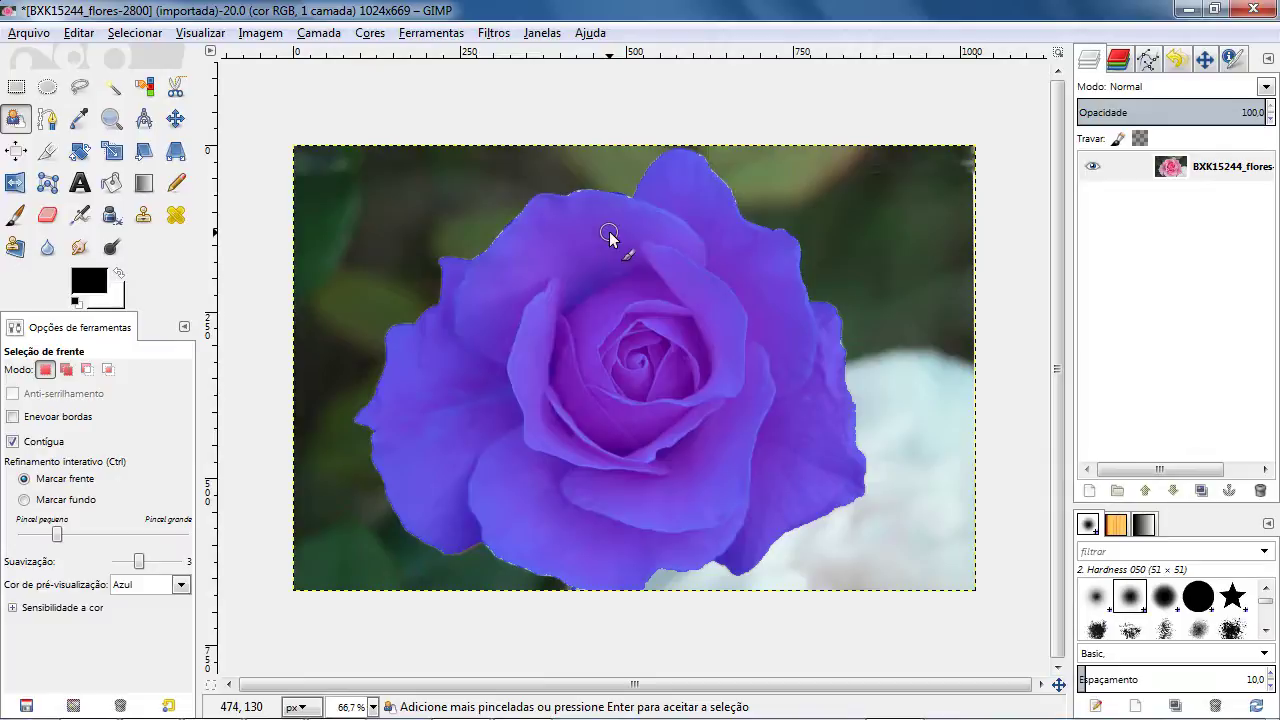
pyautogui.press('Return')
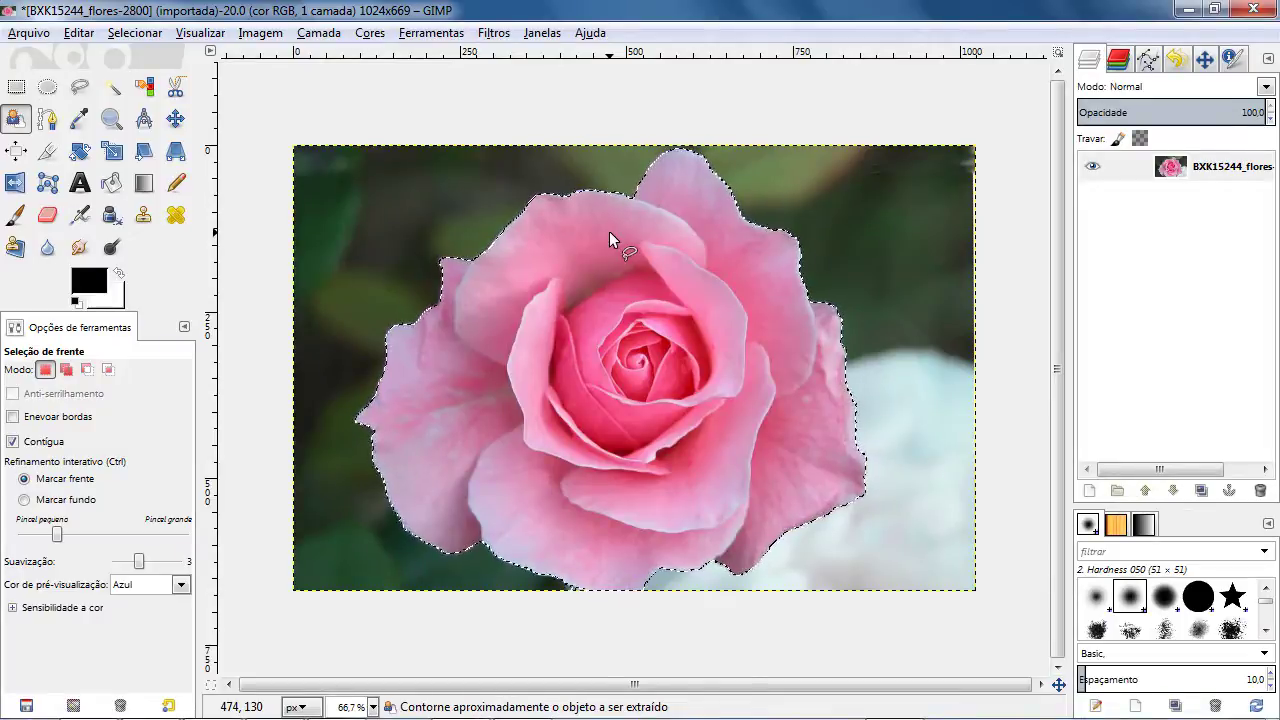
# - Try to shift the selected rose up and to the right with the Move tool, and undo the move
pyautogui.click(174, 119)
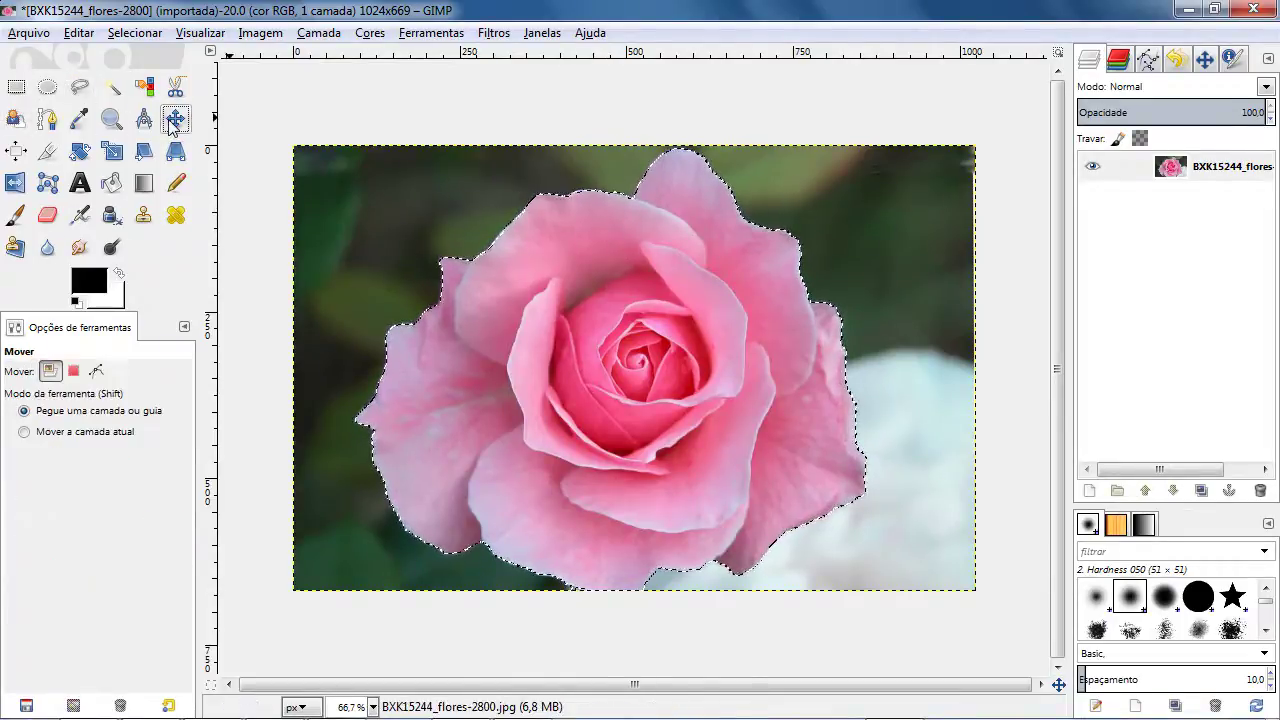
pyautogui.moveTo(618, 352); pyautogui.dragTo(672, 336)
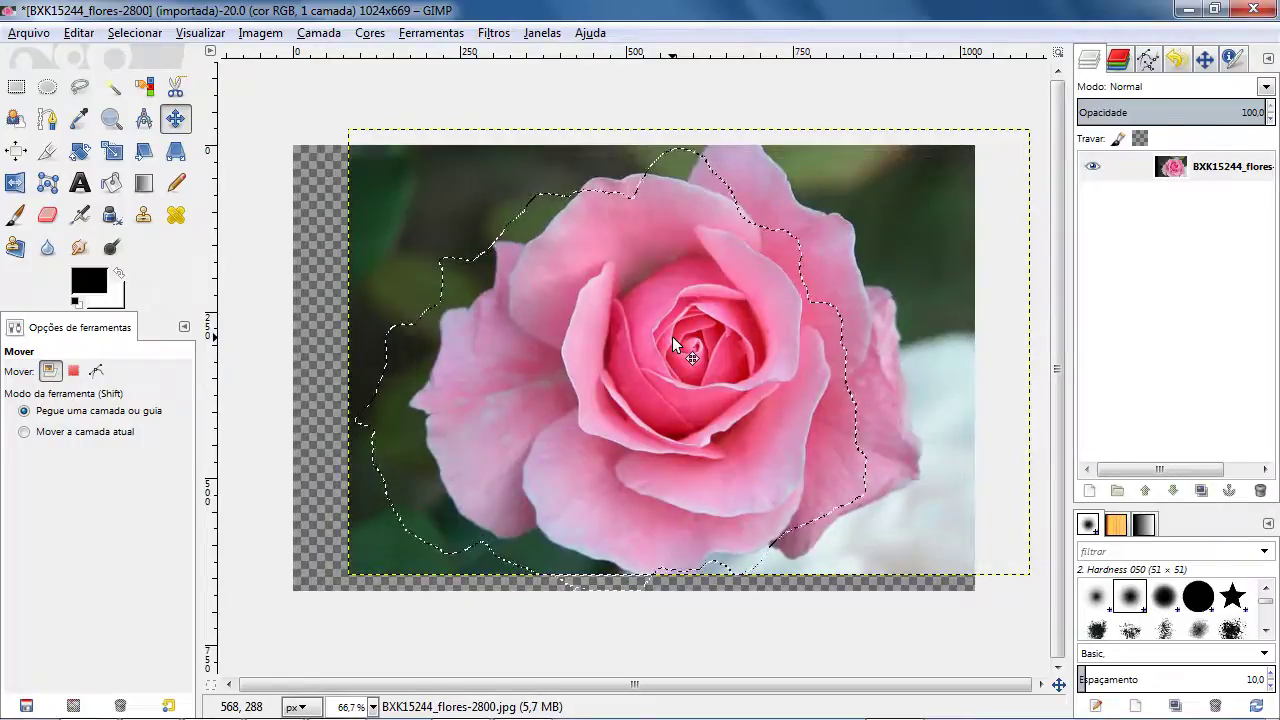
pyautogui.hotkey('ctrl', 'z')
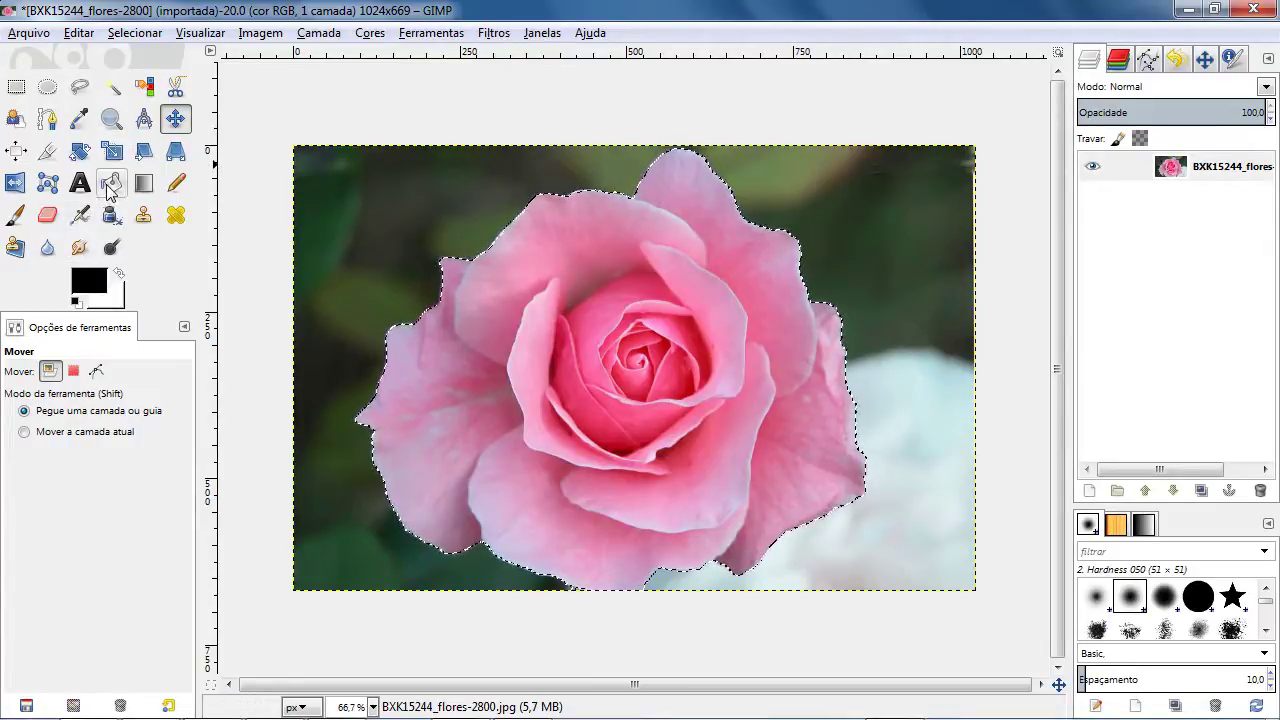
# - Paint black test strokes across the selected rose with the size 20 Paintbrush, and undo them
pyautogui.click(18, 214)
pyautogui.moveTo(594, 280)
pyautogui.mouseDown()
pyautogui.moveTo(411, 243)
pyautogui.moveTo(410, 300)
pyautogui.moveTo(449, 316)
pyautogui.moveTo(483, 238)
pyautogui.moveTo(601, 207)
pyautogui.moveTo(776, 207)
pyautogui.moveTo(727, 257)
pyautogui.moveTo(871, 348)
pyautogui.moveTo(839, 482)
pyautogui.moveTo(790, 528)
pyautogui.mouseUp()
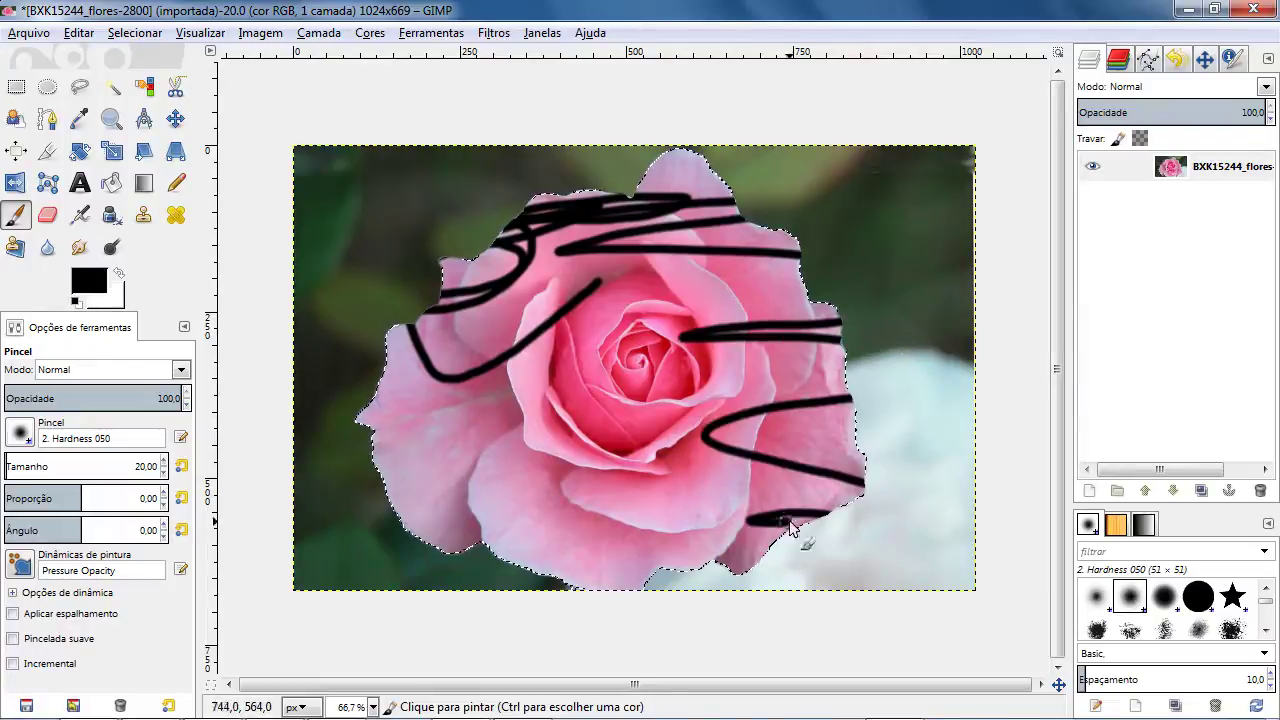
pyautogui.hotkey('ctrl', 'z')
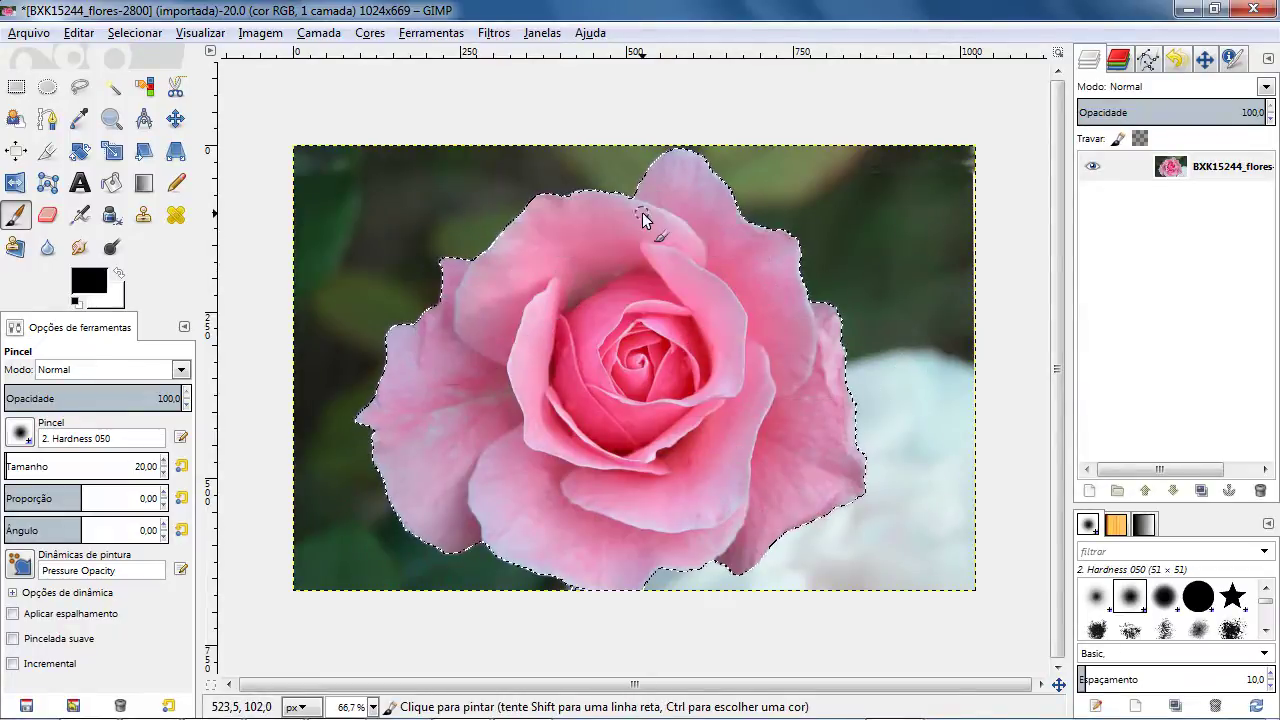
# - Try a Hue-Saturation adjustment on the selected rose with hue -106, lightness 27 and saturation -100
pyautogui.click(15, 118)
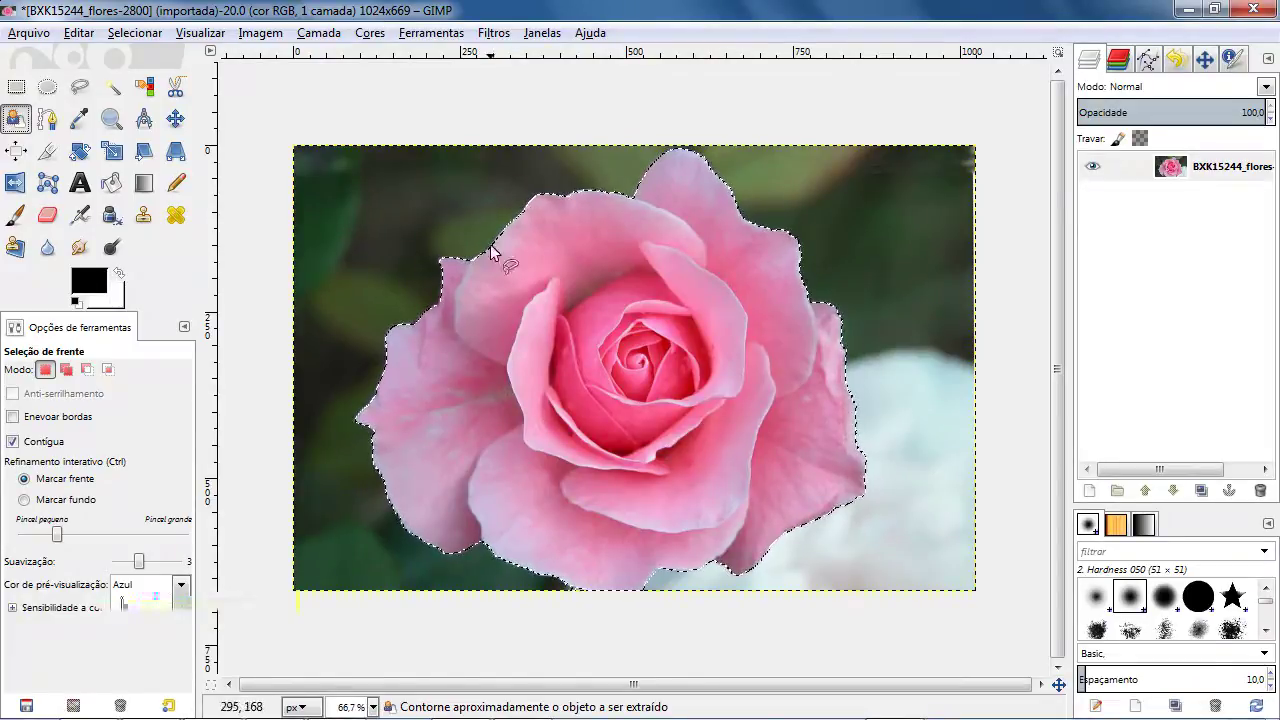
pyautogui.click(360, 34)
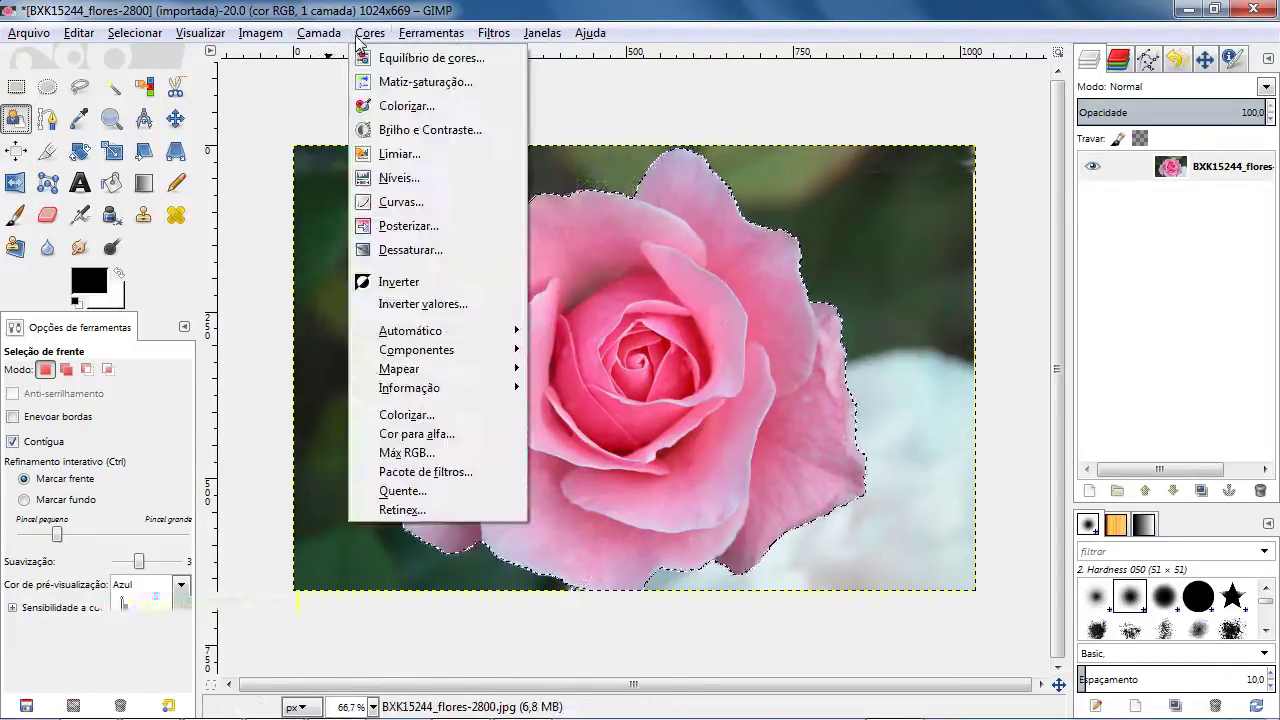
pyautogui.click(415, 82)
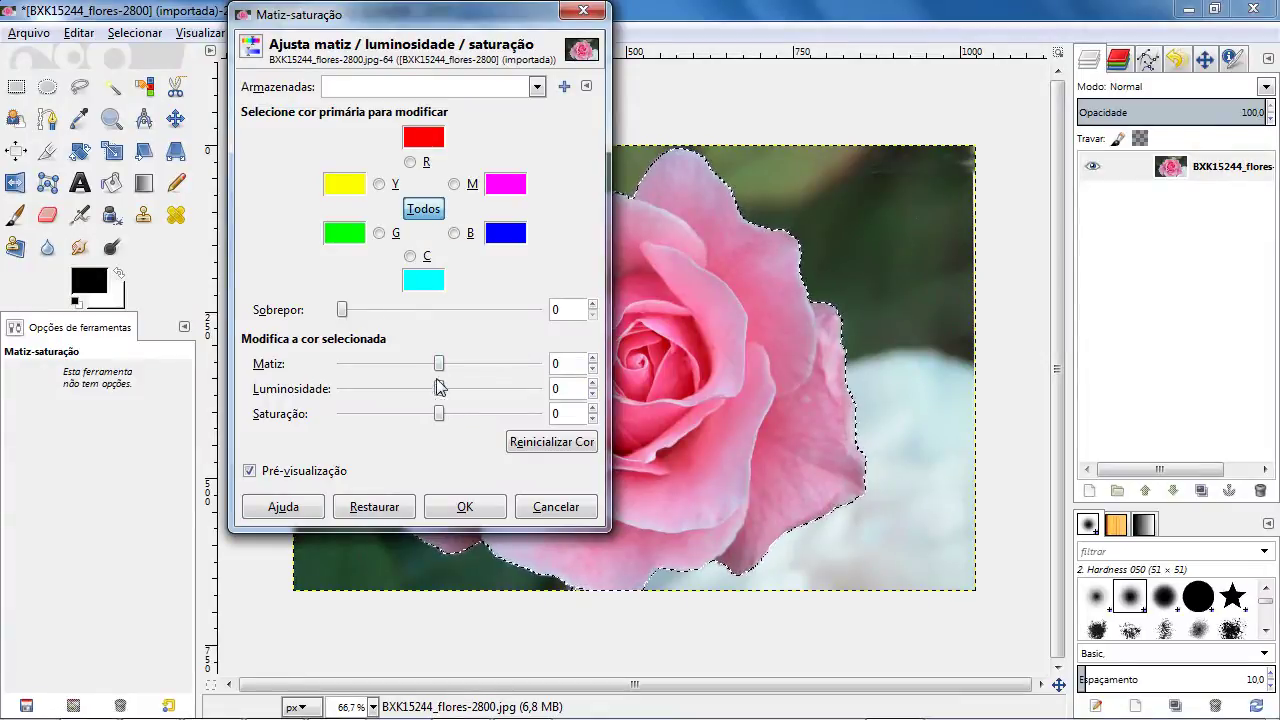
pyautogui.moveTo(439, 363); pyautogui.dragTo(278, 407)
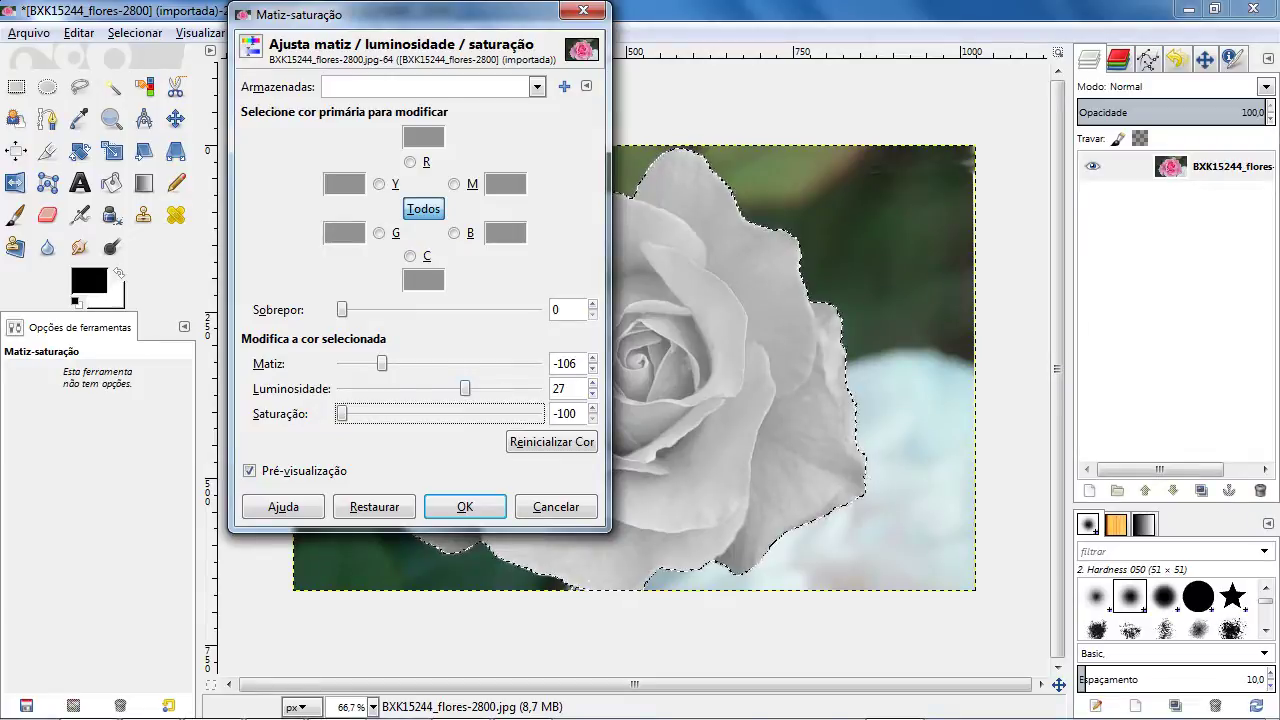
# - Reset the adjustment's lightness and hue to 0, keep saturation at -100, and apply it to the rose
pyautogui.doubleClick(560, 388)
pyautogui.write('0')
pyautogui.click(563, 364)
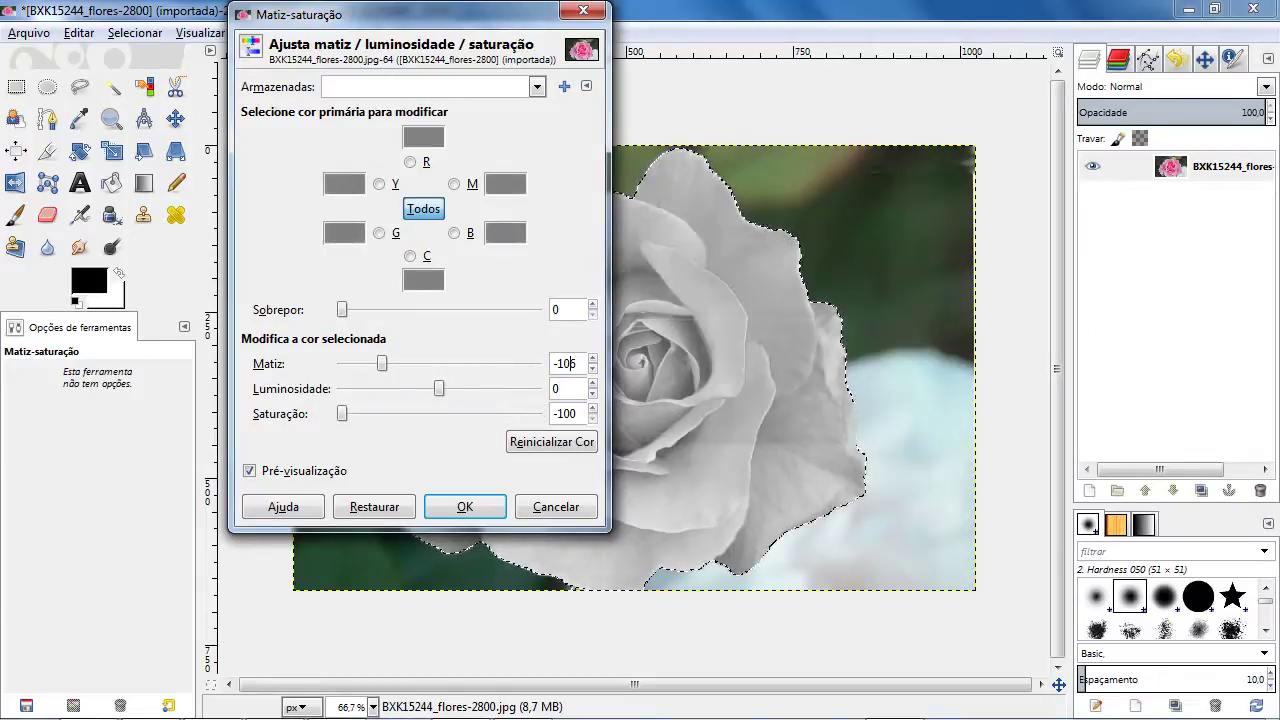
pyautogui.doubleClick(566, 363)
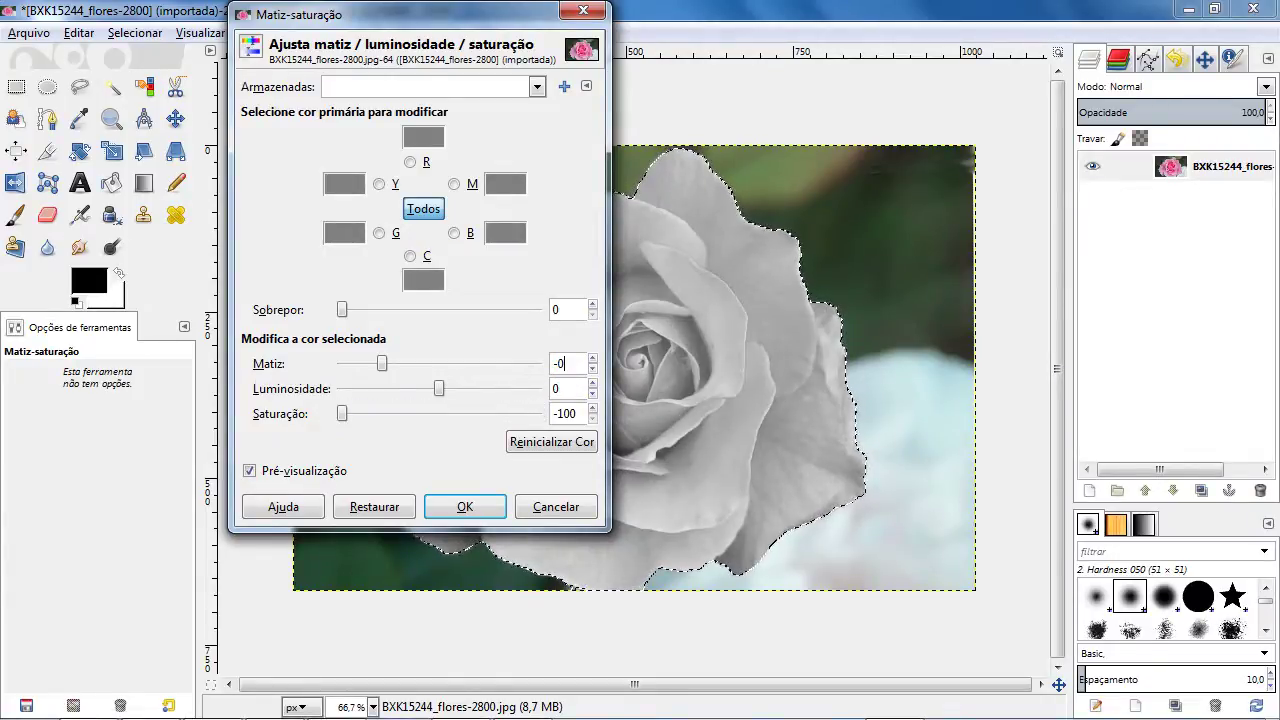
pyautogui.write('0')
pyautogui.press('Return')
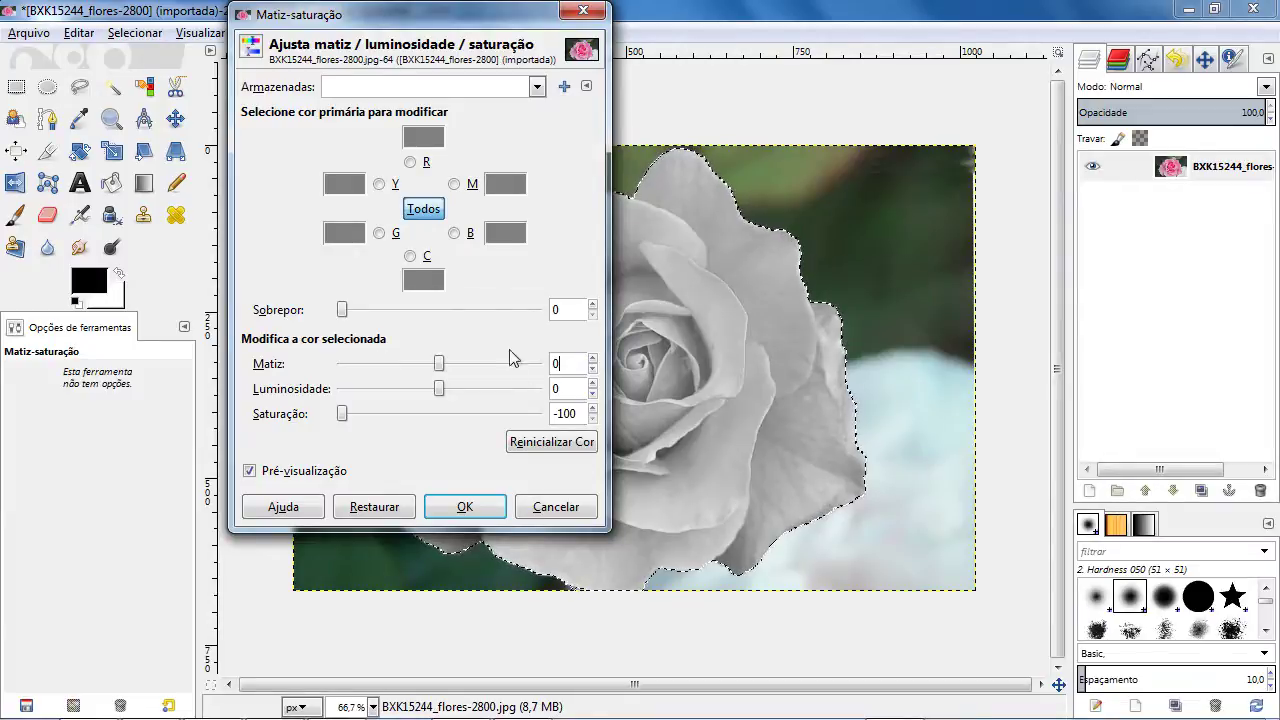
pyautogui.moveTo(445, 20); pyautogui.dragTo(255, 88)
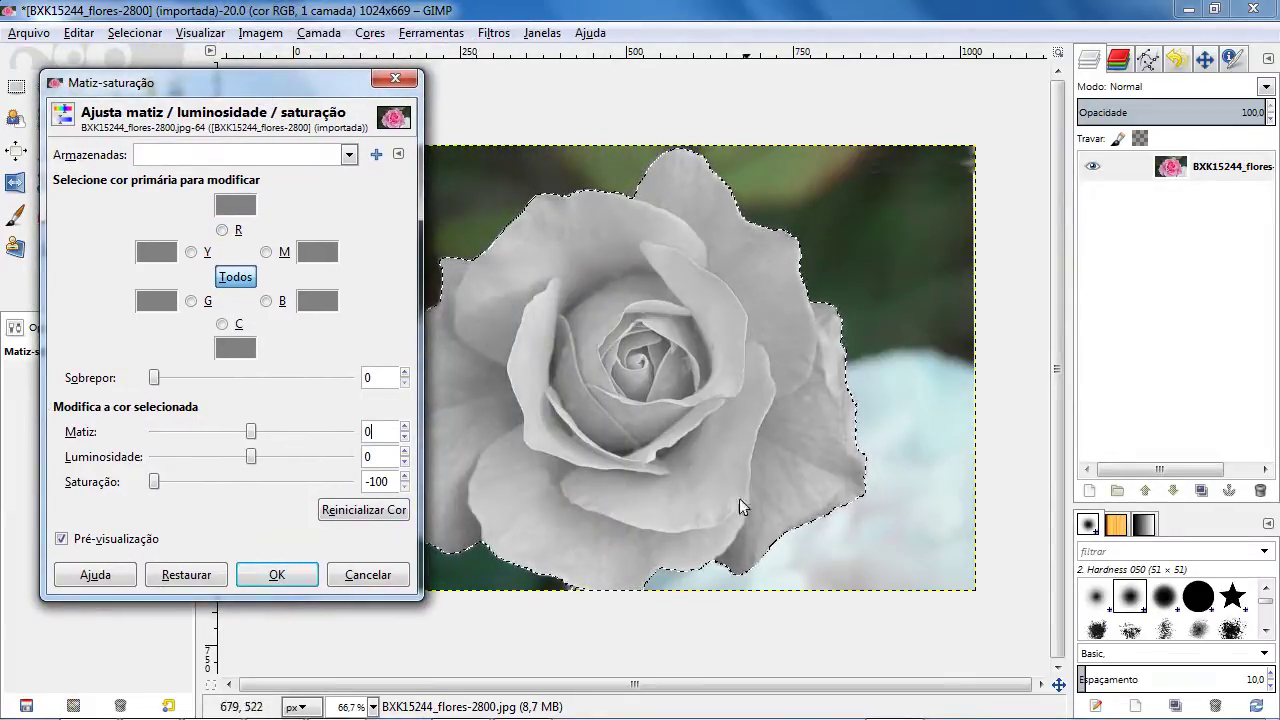
pyautogui.click(277, 575)
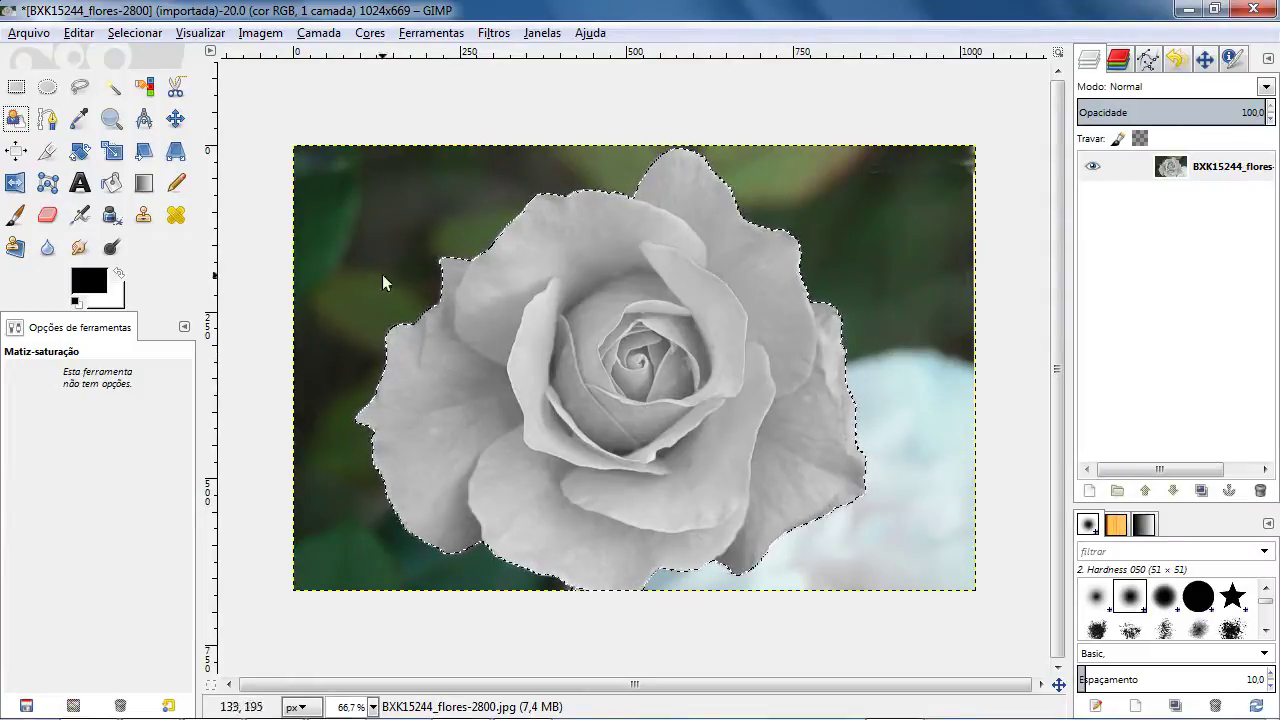
# - Clear the rose selection and activate the Paths tool
pyautogui.click(142, 35)
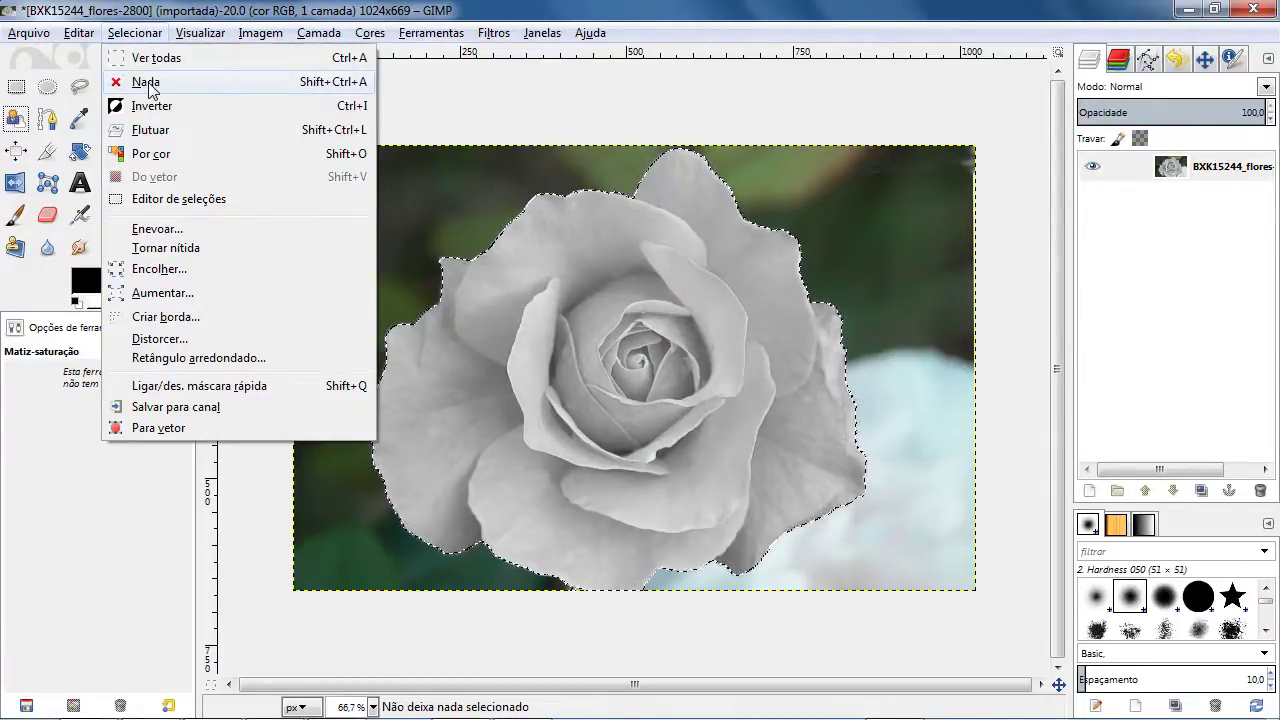
pyautogui.click(148, 83)
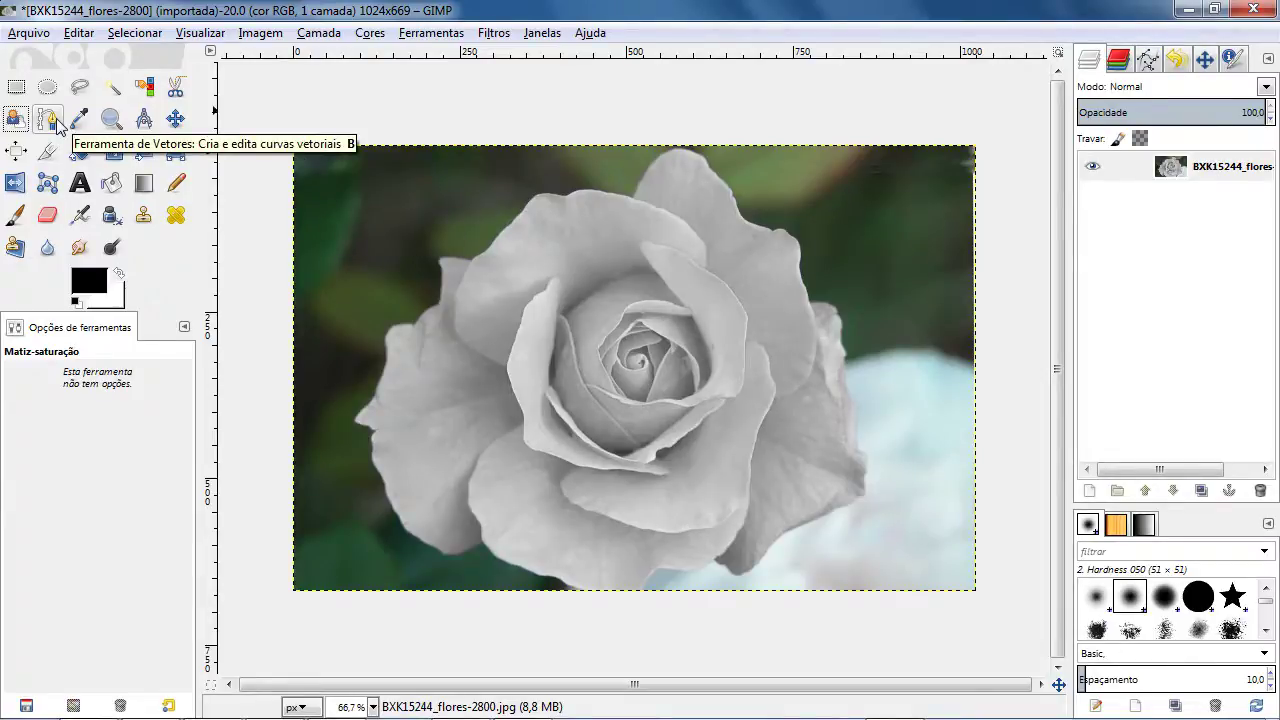
pyautogui.click(15, 118)
pyautogui.click(47, 118)
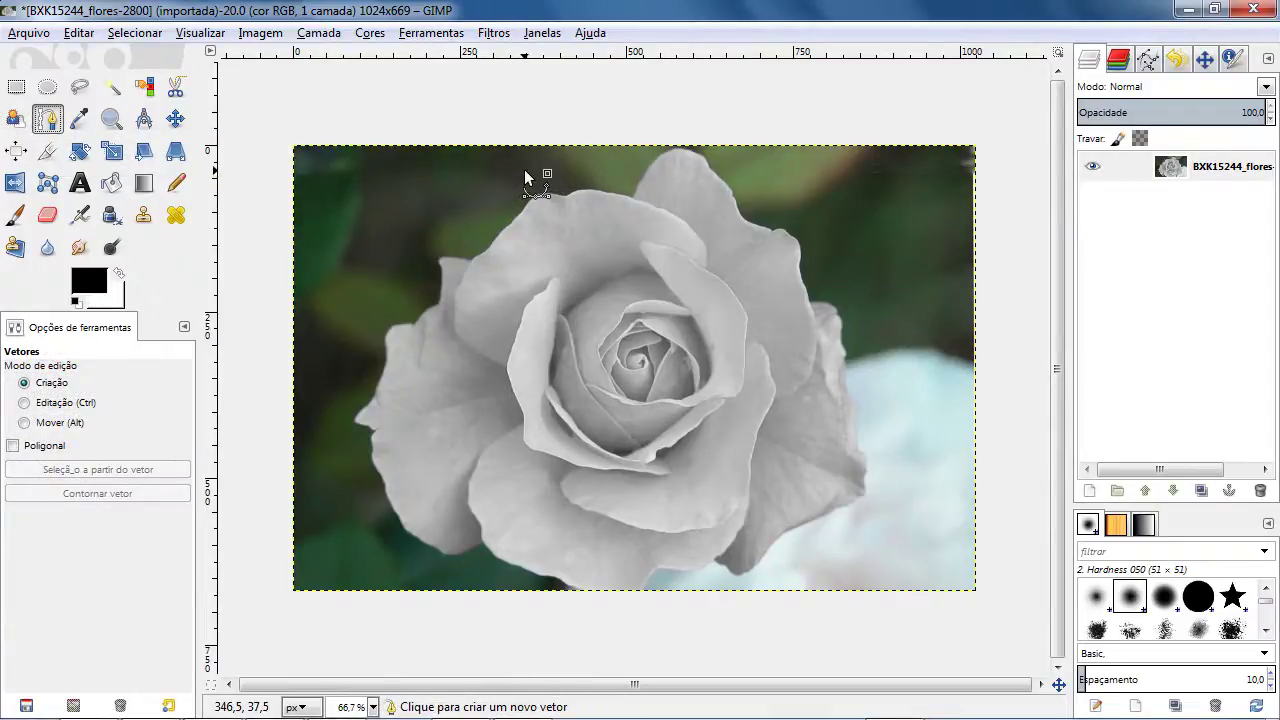
# - Draw a freehand looping path with curved anchors over and around the rose
pyautogui.click(529, 168)
pyautogui.moveTo(439, 232); pyautogui.dragTo(428, 308)
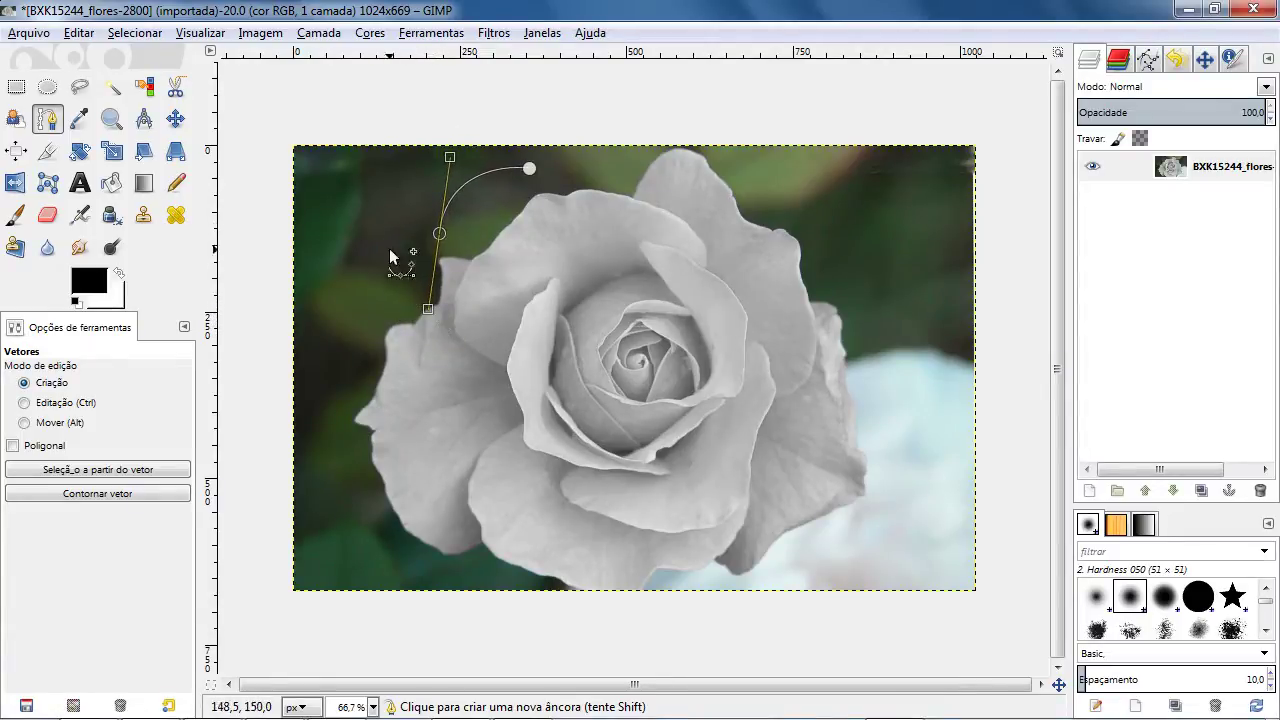
pyautogui.moveTo(372, 275); pyautogui.dragTo(372, 200)
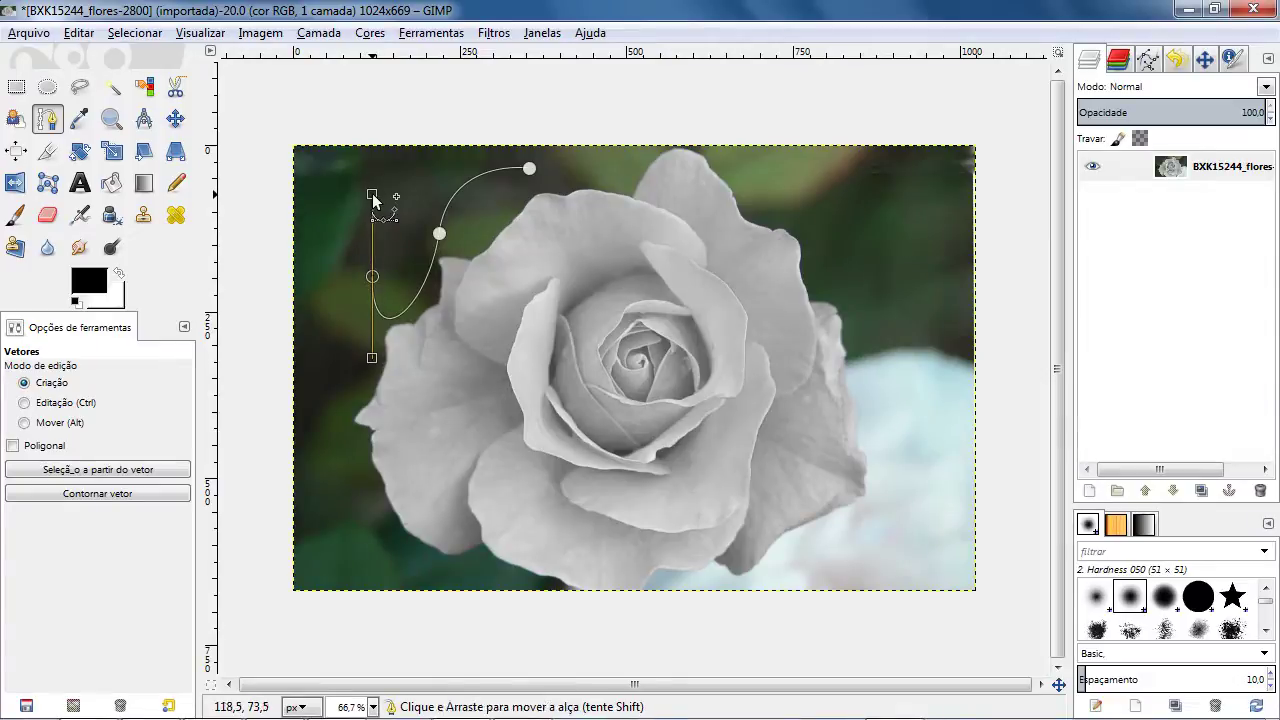
pyautogui.moveTo(799, 214); pyautogui.dragTo(1018, 428)
pyautogui.moveTo(876, 363); pyautogui.dragTo(872, 623)
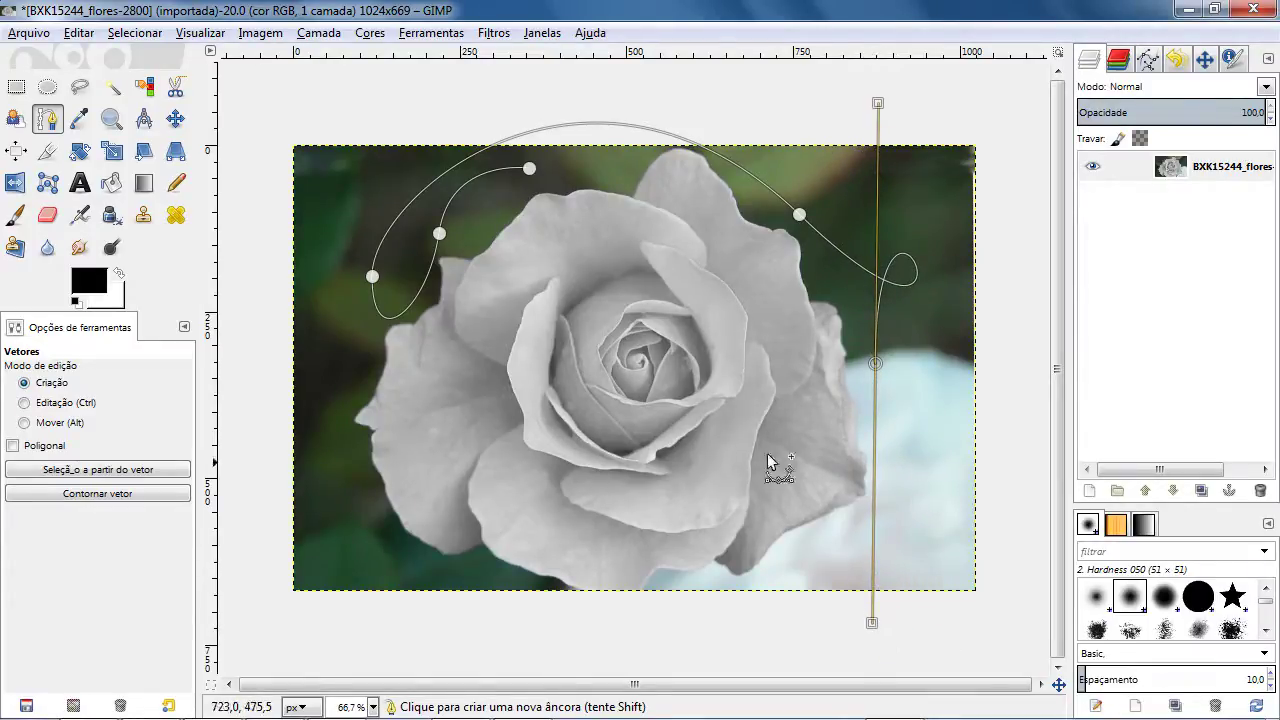
pyautogui.moveTo(599, 462); pyautogui.dragTo(565, 367)
pyautogui.moveTo(386, 388); pyautogui.dragTo(314, 443)
pyautogui.moveTo(515, 535); pyautogui.dragTo(596, 463)
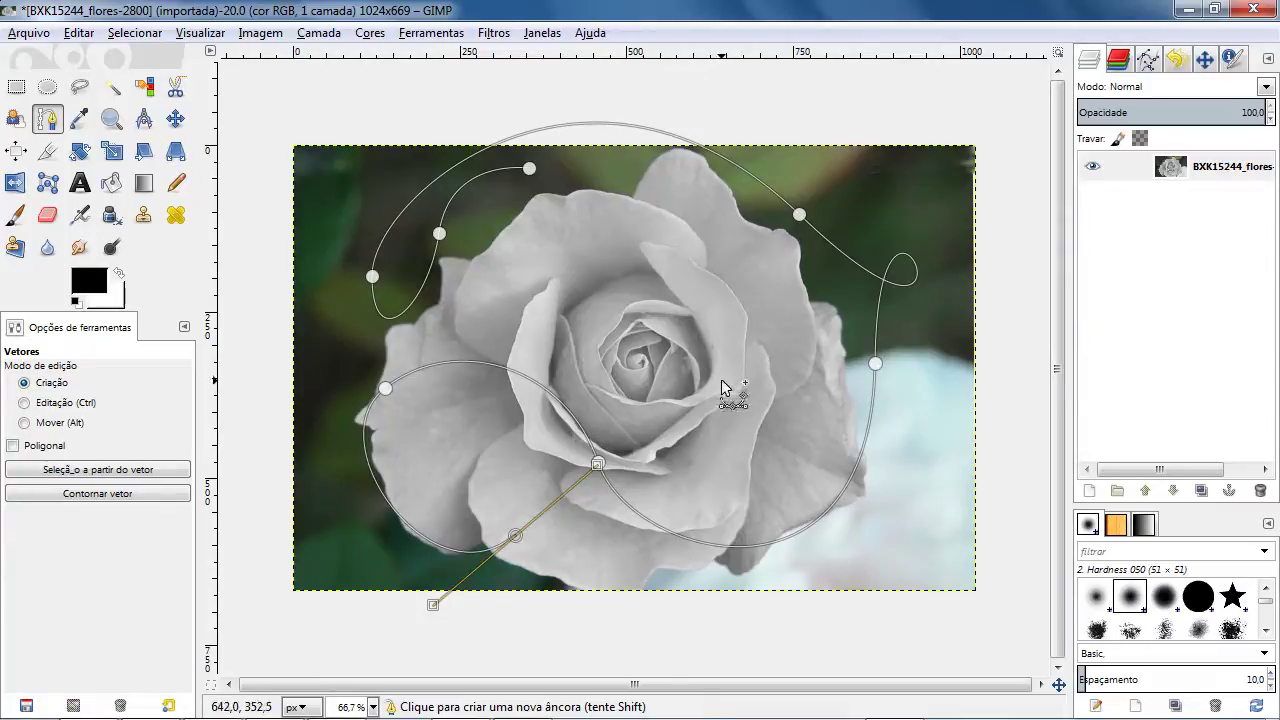
pyautogui.moveTo(735, 398); pyautogui.dragTo(511, 121)
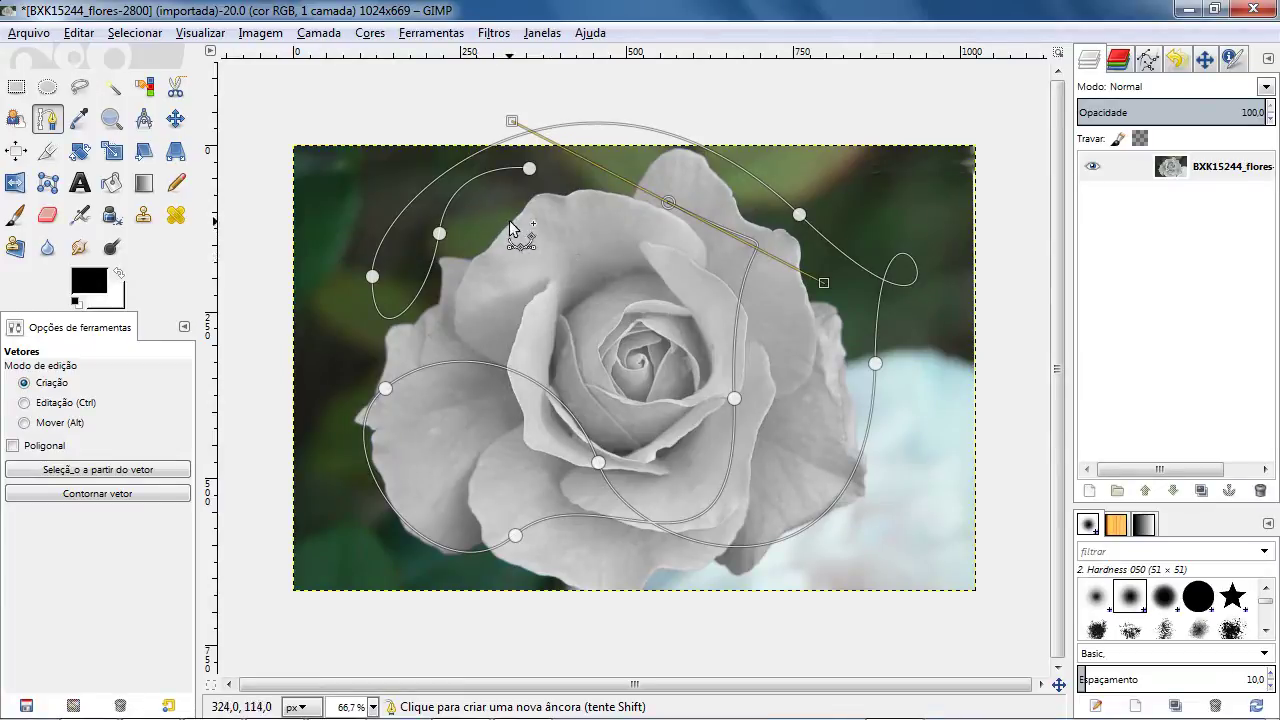
# - Convert the looping path to a selection, delete the image content inside it, and undo both actions
pyautogui.press('Return')
pyautogui.press('Delete')
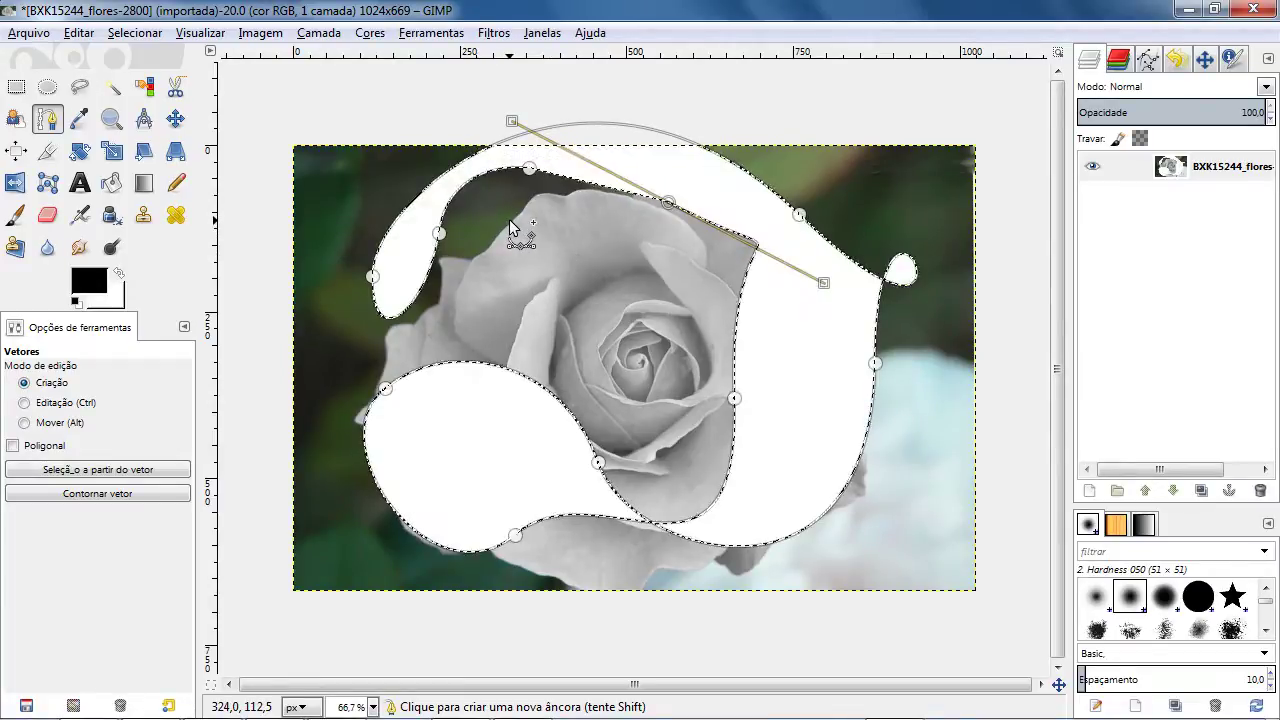
pyautogui.hotkey('ctrl', 'z')
pyautogui.hotkey('ctrl', 'z')
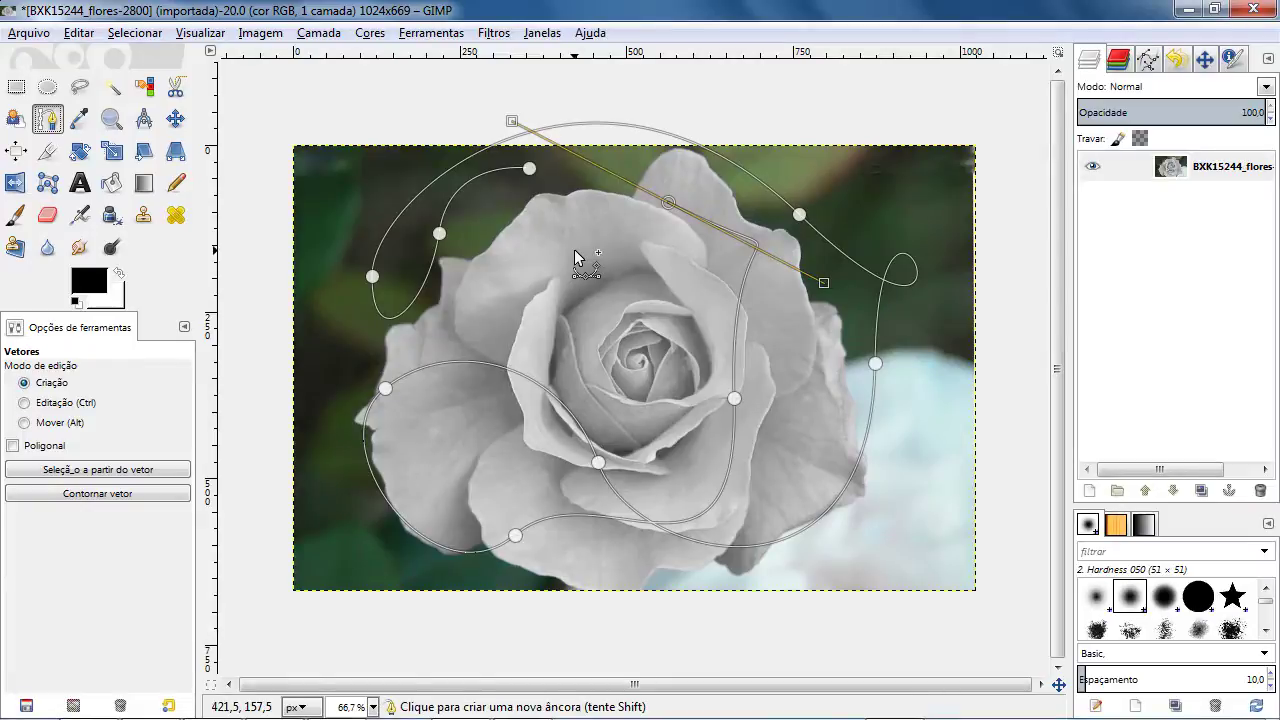
# - Undo all anchors and curve edits of the looping path until the path is gone
pyautogui.hotkey('ctrl', 'z')
pyautogui.hotkey('ctrl', 'z')
pyautogui.hotkey('ctrl', 'z')
pyautogui.hotkey('ctrl', 'z')
pyautogui.hotkey('ctrl', 'z')
pyautogui.hotkey('ctrl', 'z')
pyautogui.hotkey('ctrl', 'z')
pyautogui.hotkey('ctrl', 'z')
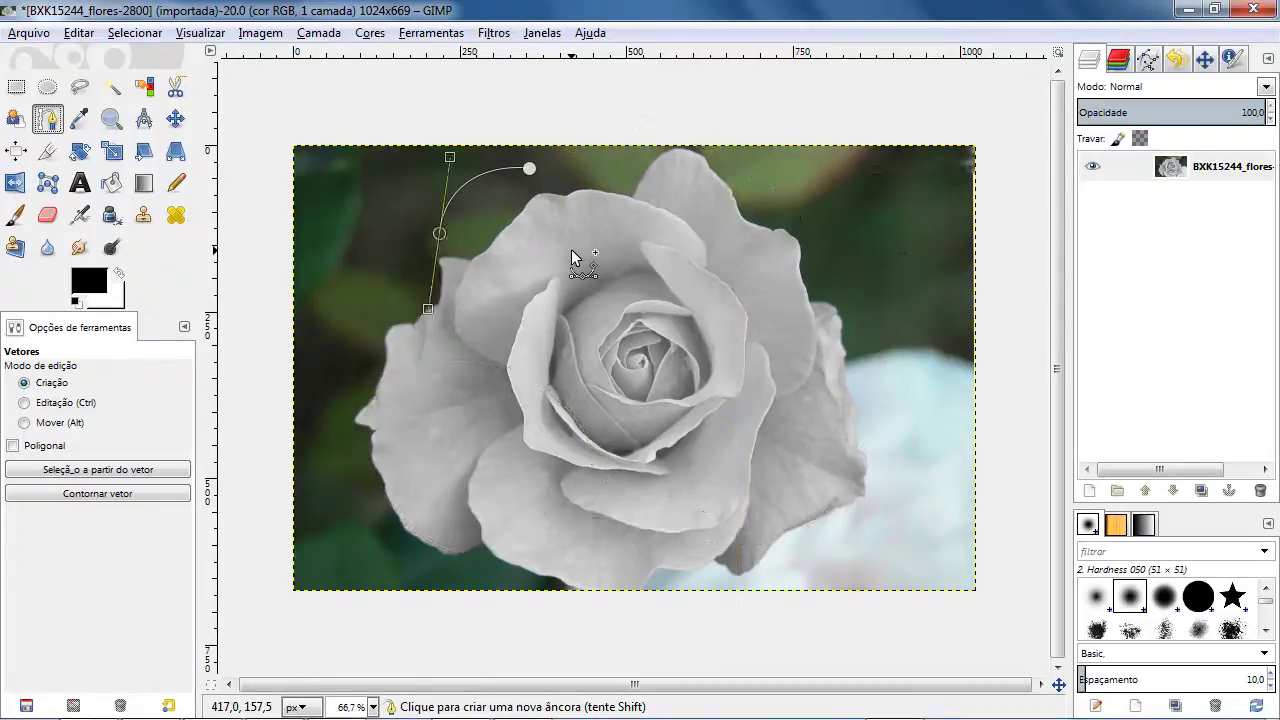
pyautogui.hotkey('ctrl', 'z')
pyautogui.hotkey('ctrl', 'z')
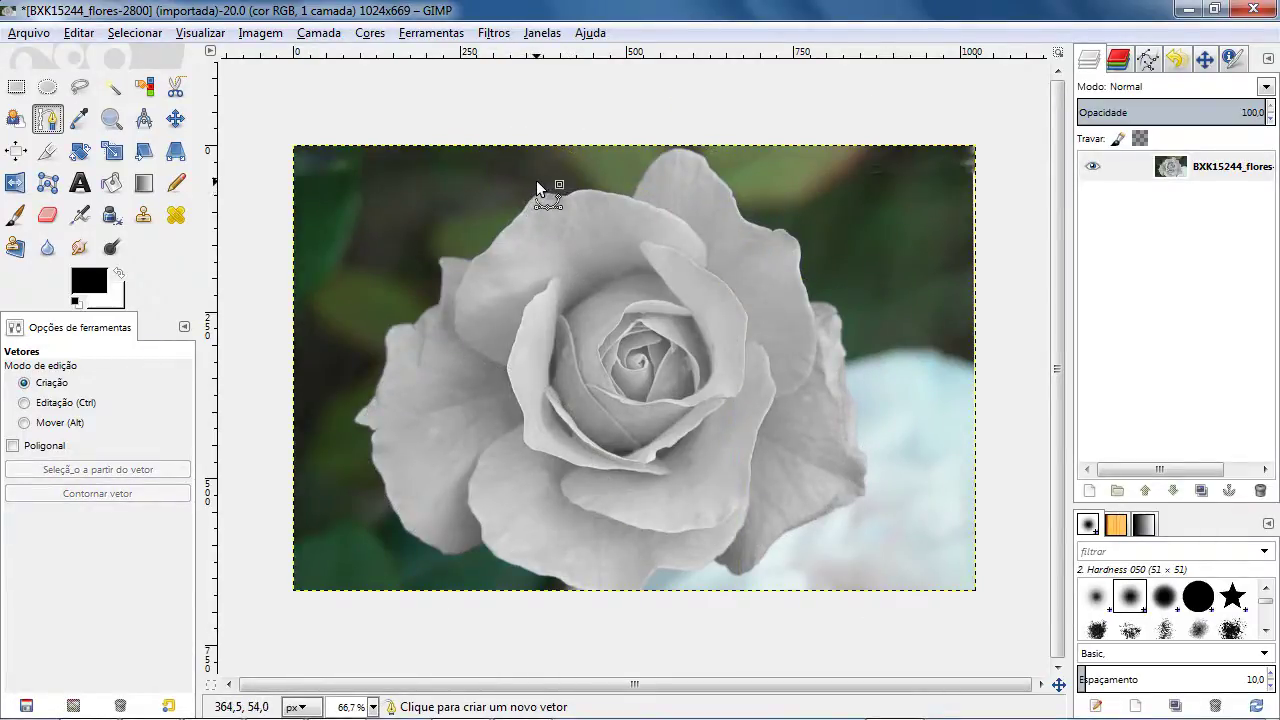
# - Draw a new open curved path around the rose with six anchors, arching over the top and waving through the lower petals
pyautogui.click(854, 321)
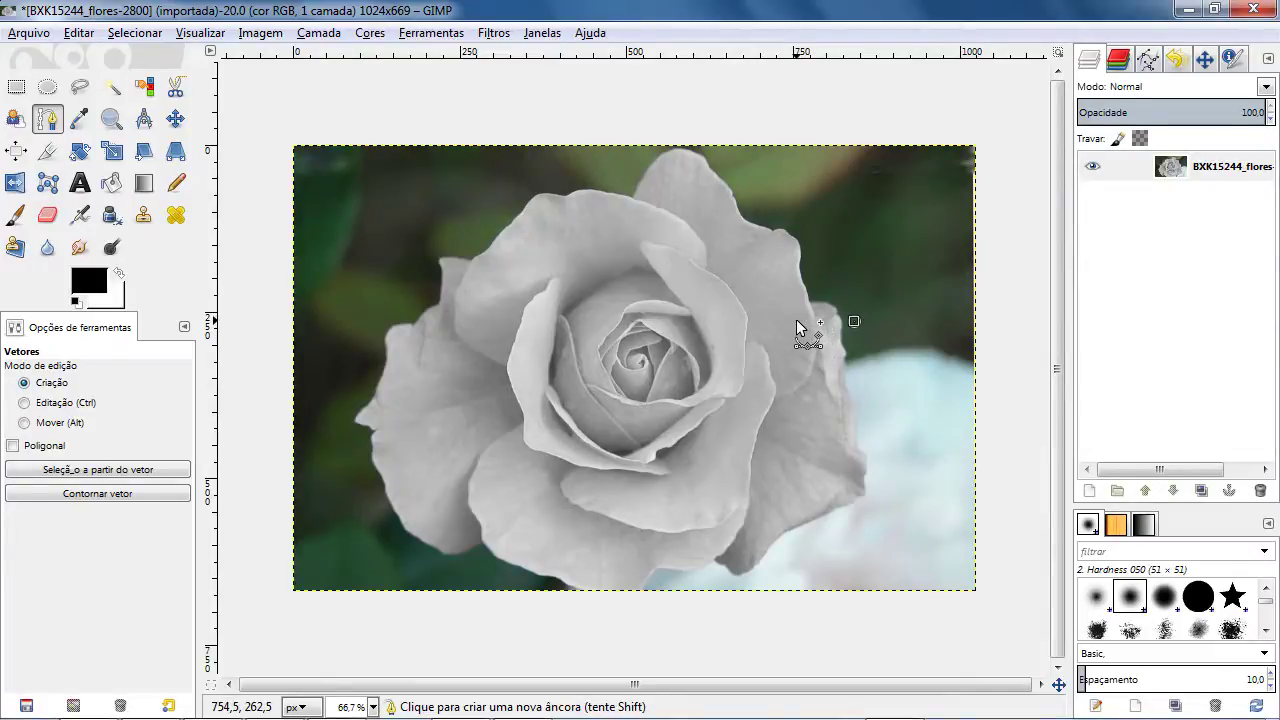
pyautogui.click(473, 223)
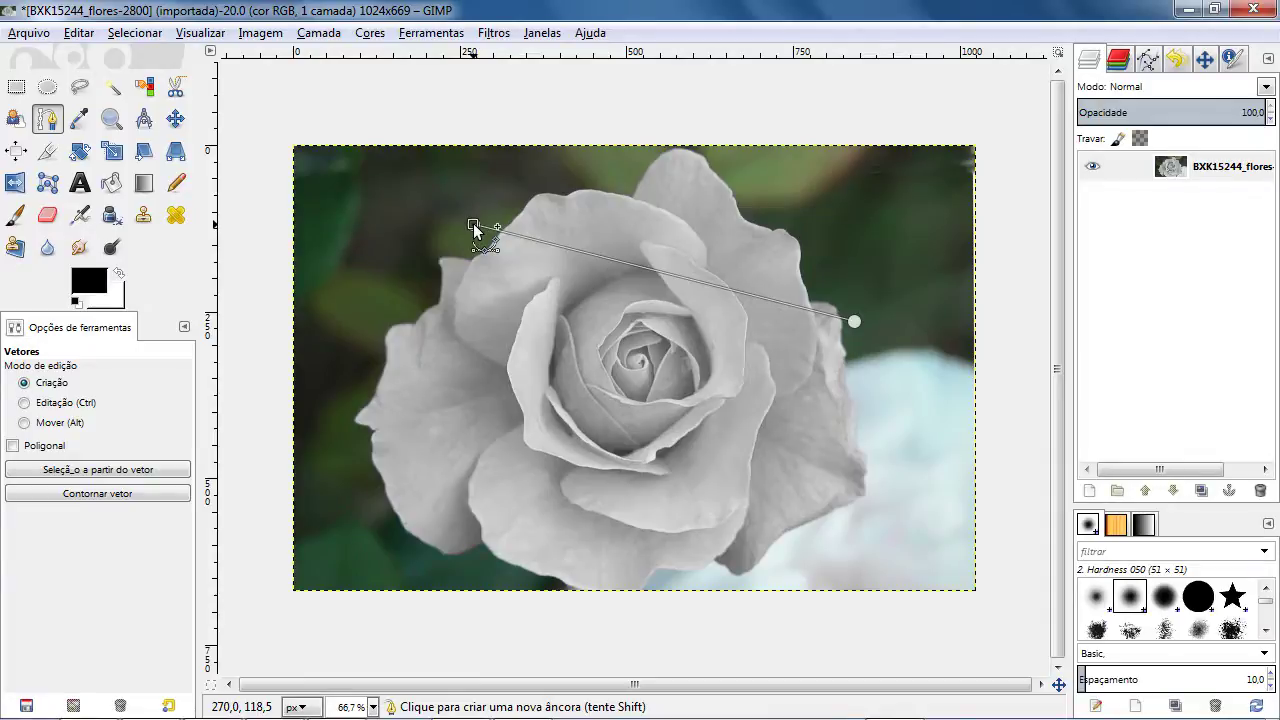
pyautogui.moveTo(473, 223); pyautogui.dragTo(200, 357)
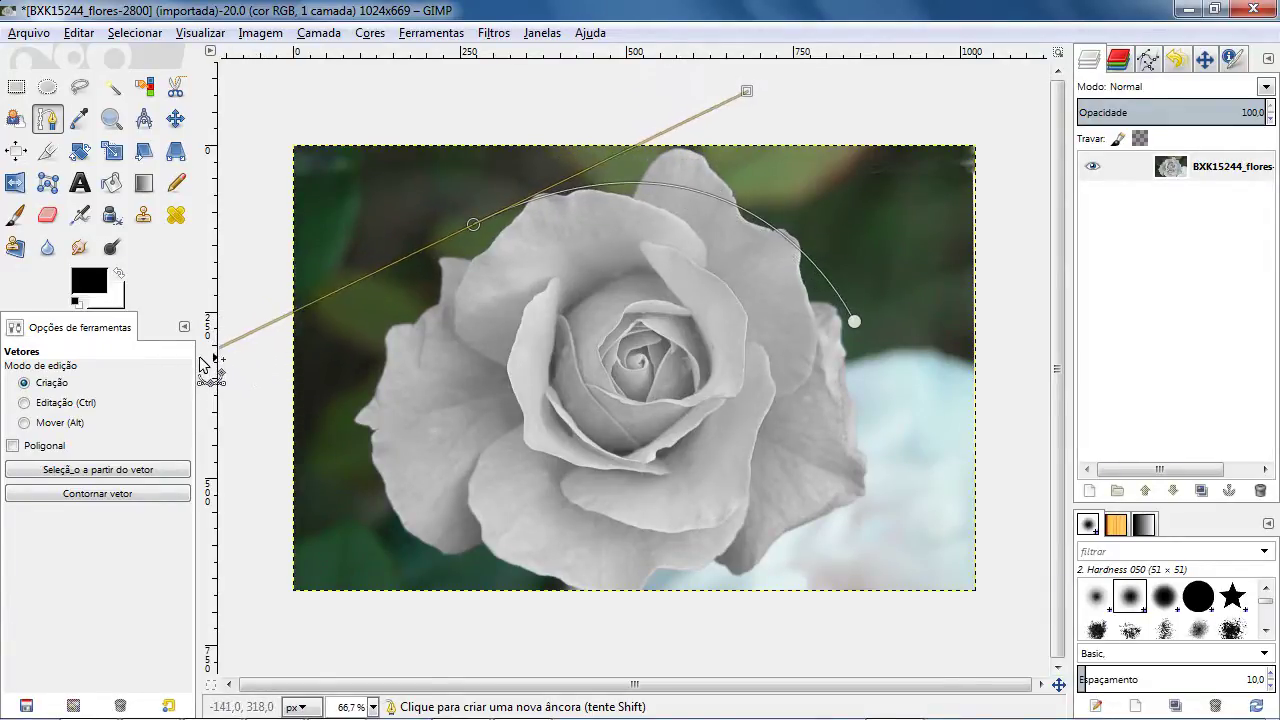
pyautogui.click(345, 437)
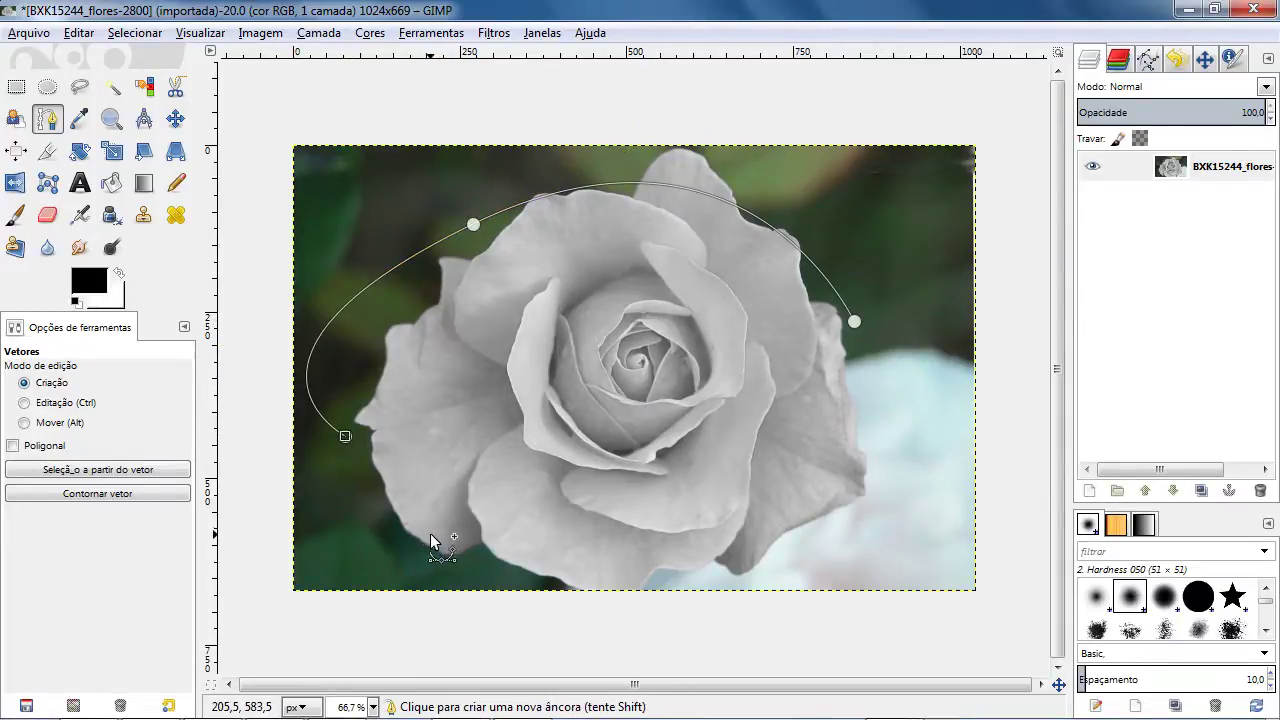
pyautogui.moveTo(430, 534); pyautogui.dragTo(557, 467)
pyautogui.moveTo(688, 515); pyautogui.dragTo(790, 350)
pyautogui.moveTo(872, 463); pyautogui.dragTo(831, 227)
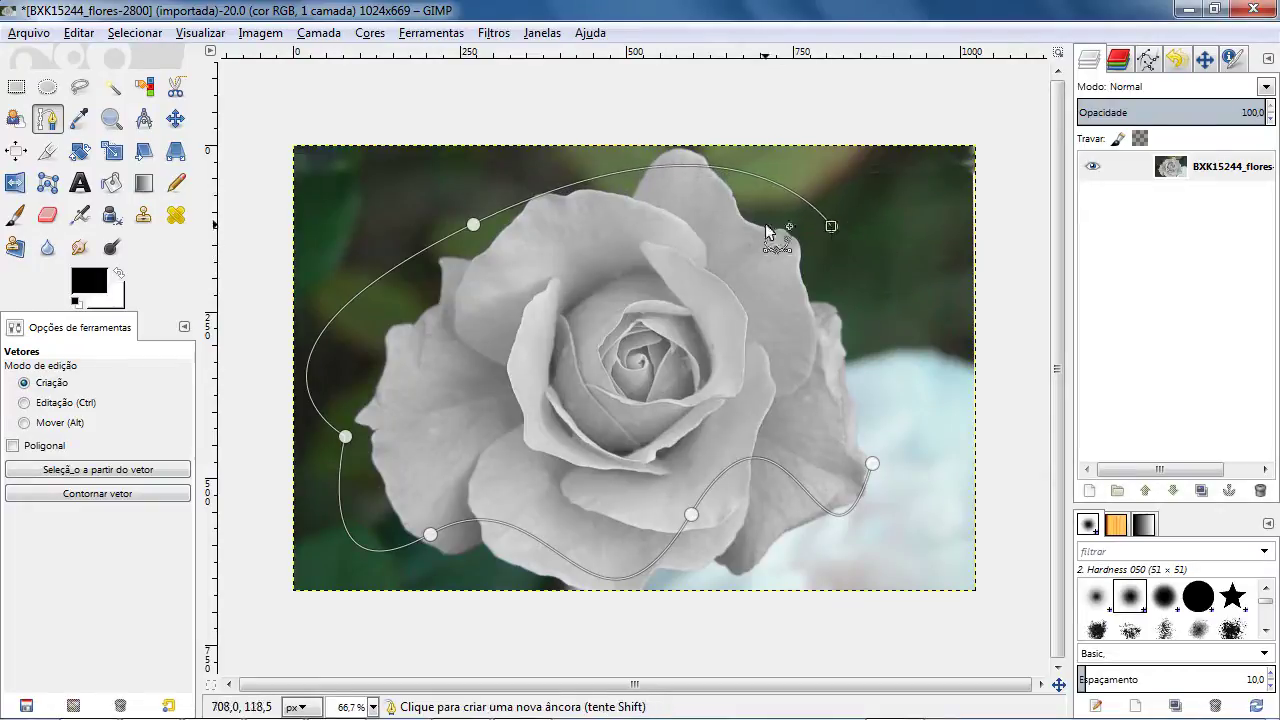
# - Raise the path's upper-left anchor slightly, adjust its upper handle, and move the left anchor outside the image edge
pyautogui.moveTo(467, 226); pyautogui.dragTo(466, 200)
pyautogui.moveTo(737, 67); pyautogui.dragTo(604, 92)
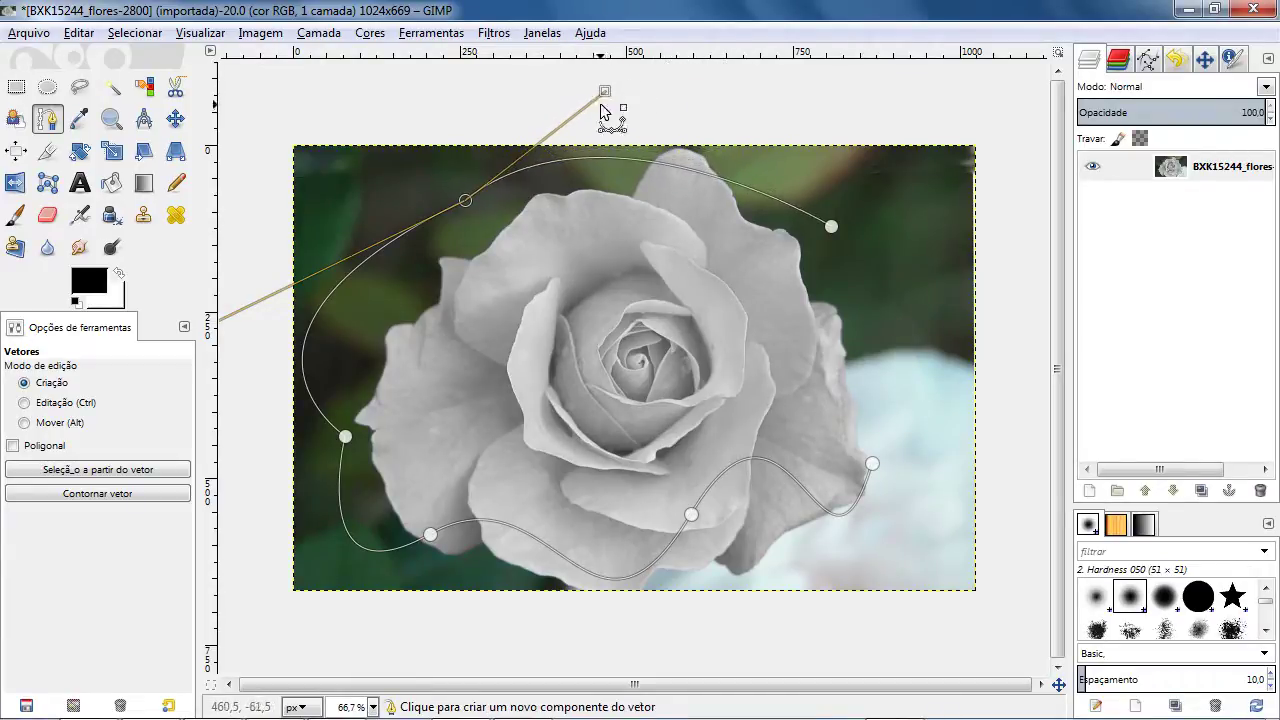
pyautogui.moveTo(345, 437); pyautogui.dragTo(264, 478)
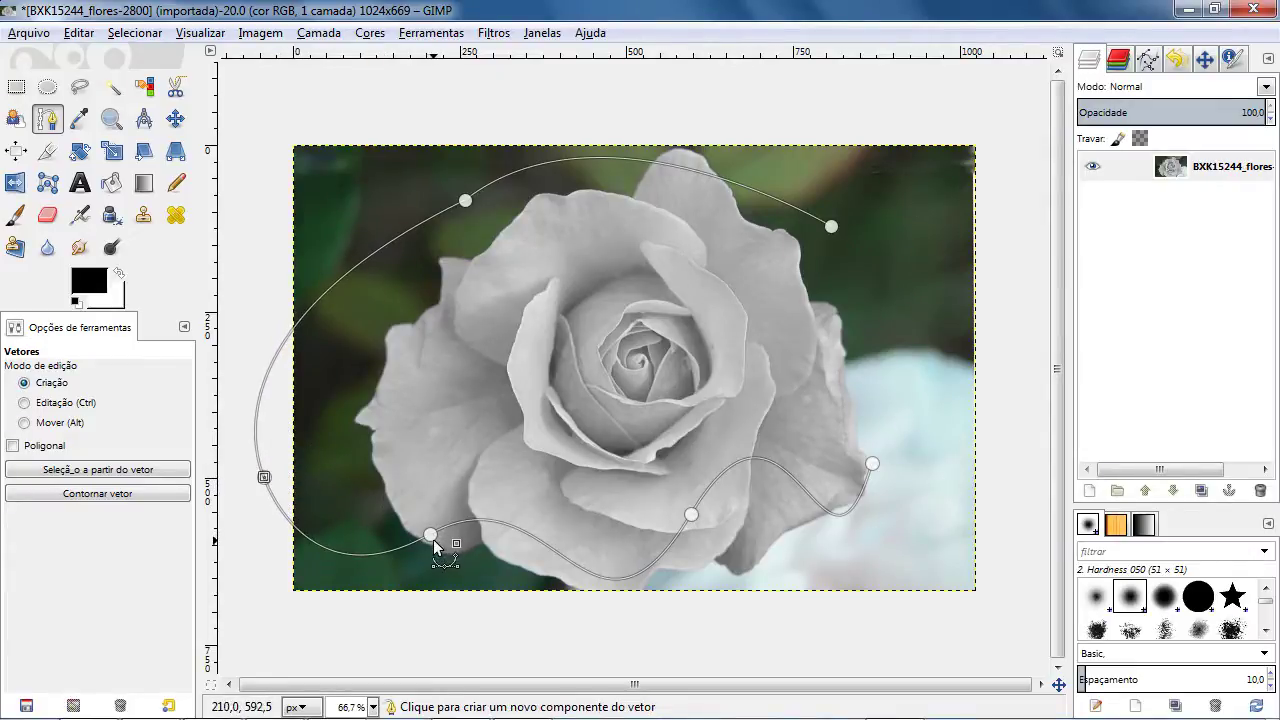
# - Lower the path's lower-left anchor slightly and bend the curves on both sides by repositioning its two handles
pyautogui.moveTo(430, 538); pyautogui.dragTo(436, 557)
pyautogui.moveTo(555, 474); pyautogui.dragTo(431, 650)
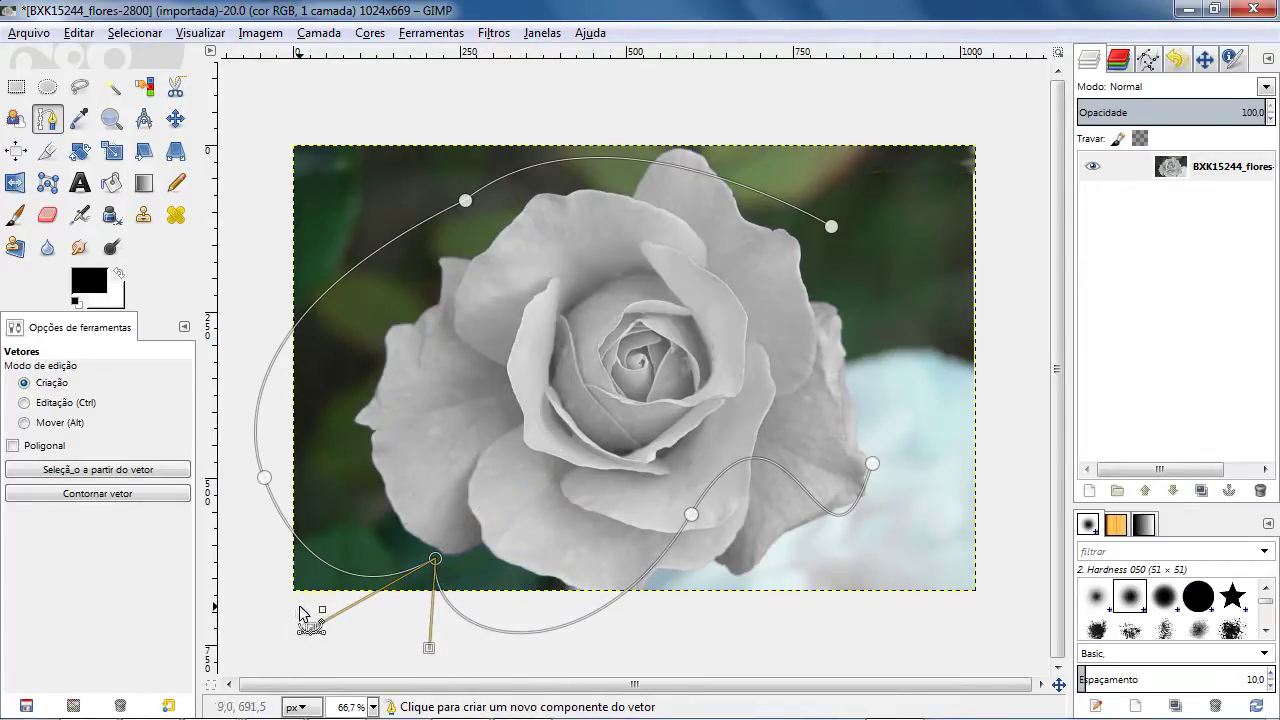
pyautogui.moveTo(311, 632); pyautogui.dragTo(439, 394)
pyautogui.click(264, 476)
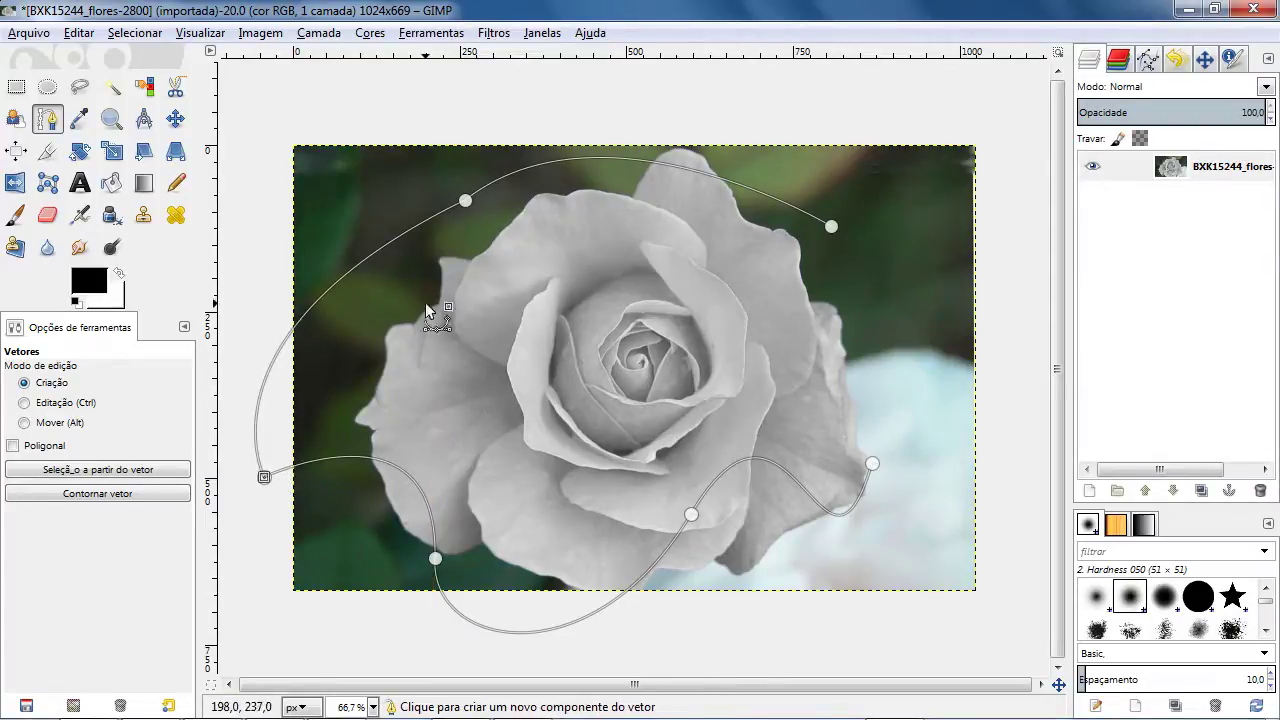
pyautogui.click(465, 201)
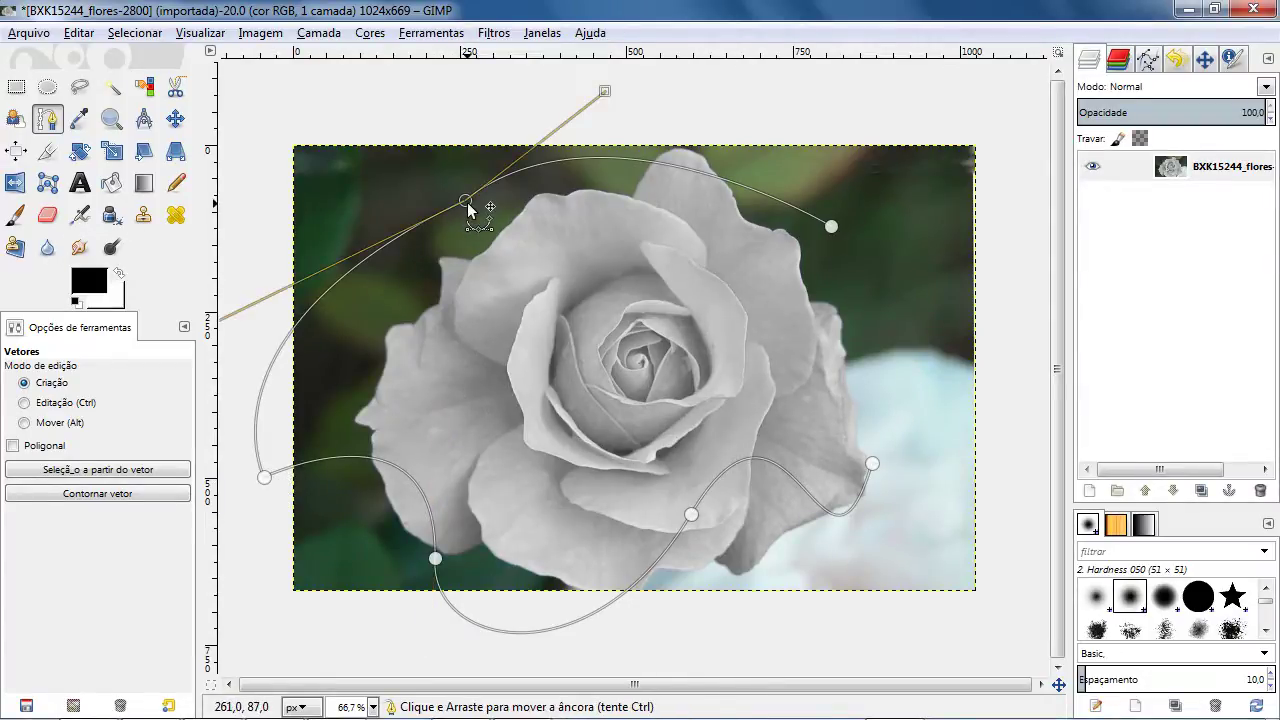
# - Move the anchor below the rose's center down and shorten its upper handle to smooth the lower-right curve
pyautogui.click(691, 514)
pyautogui.moveTo(691, 514); pyautogui.dragTo(688, 557)
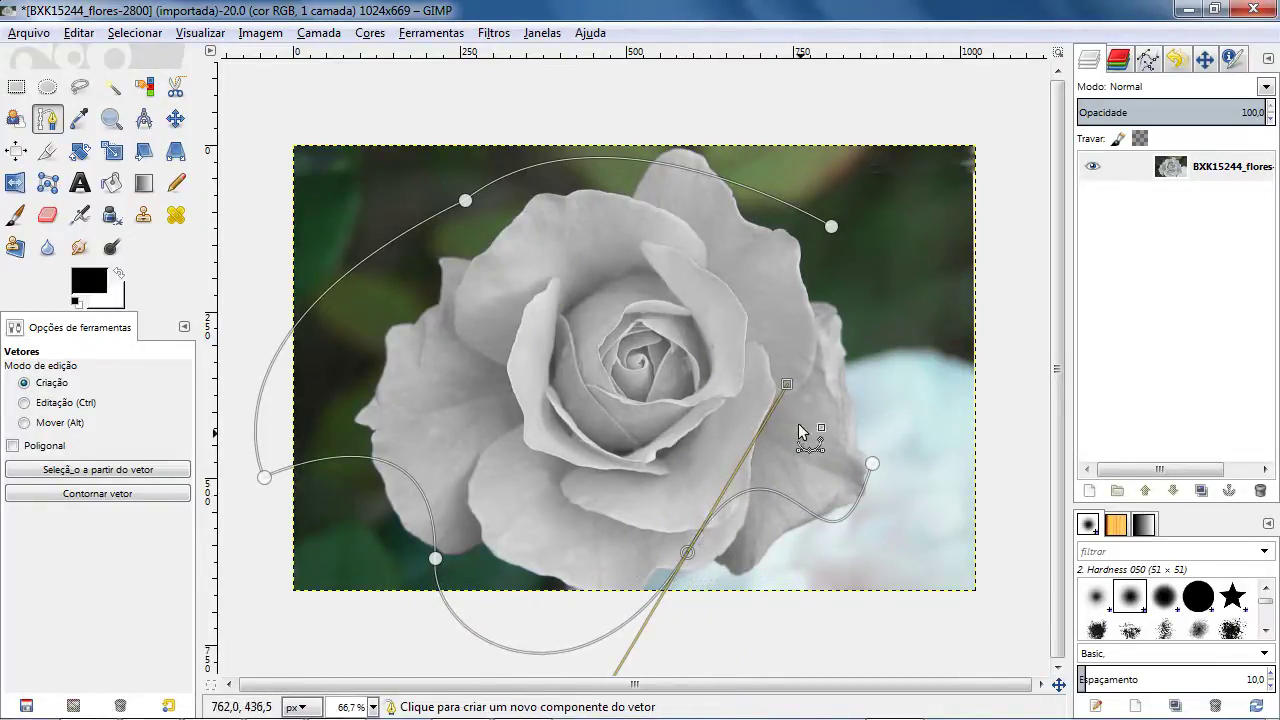
pyautogui.moveTo(787, 382); pyautogui.dragTo(811, 401)
pyautogui.moveTo(627, 385); pyautogui.dragTo(676, 518)
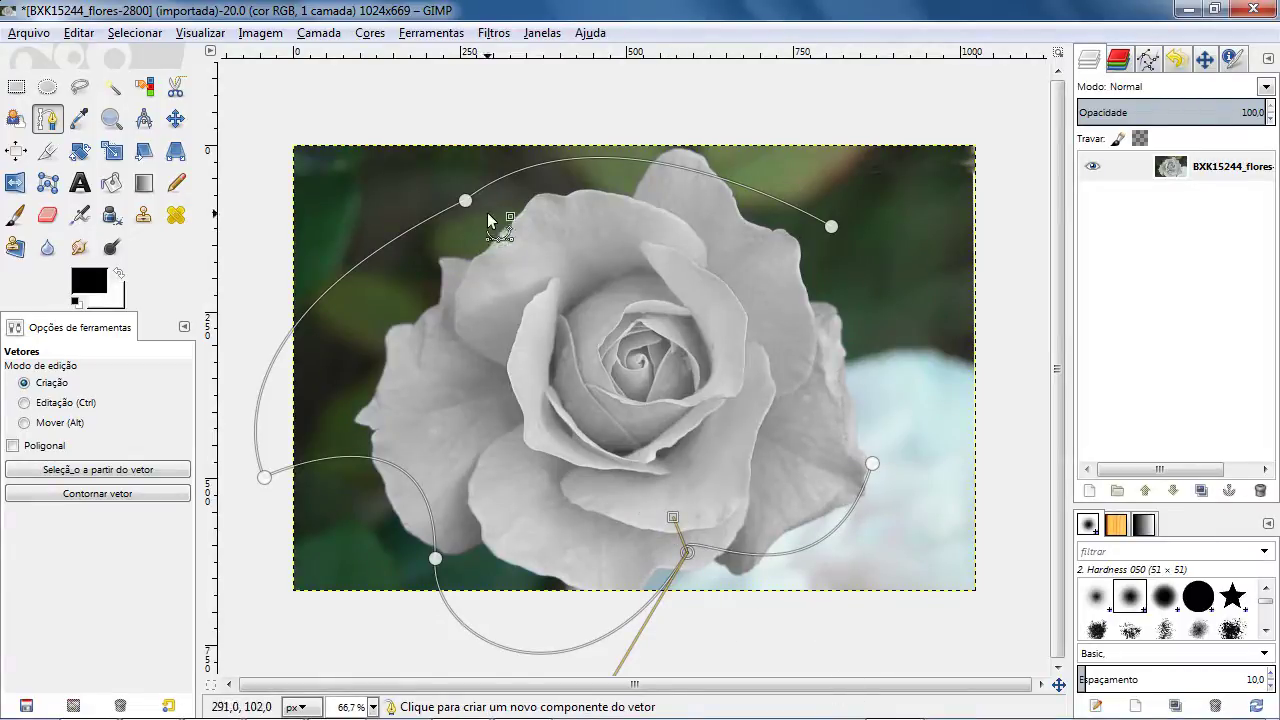
# - Create a selection from the open curved path, and undo both the selection and the entire path
pyautogui.hotkey('shift', 'v')
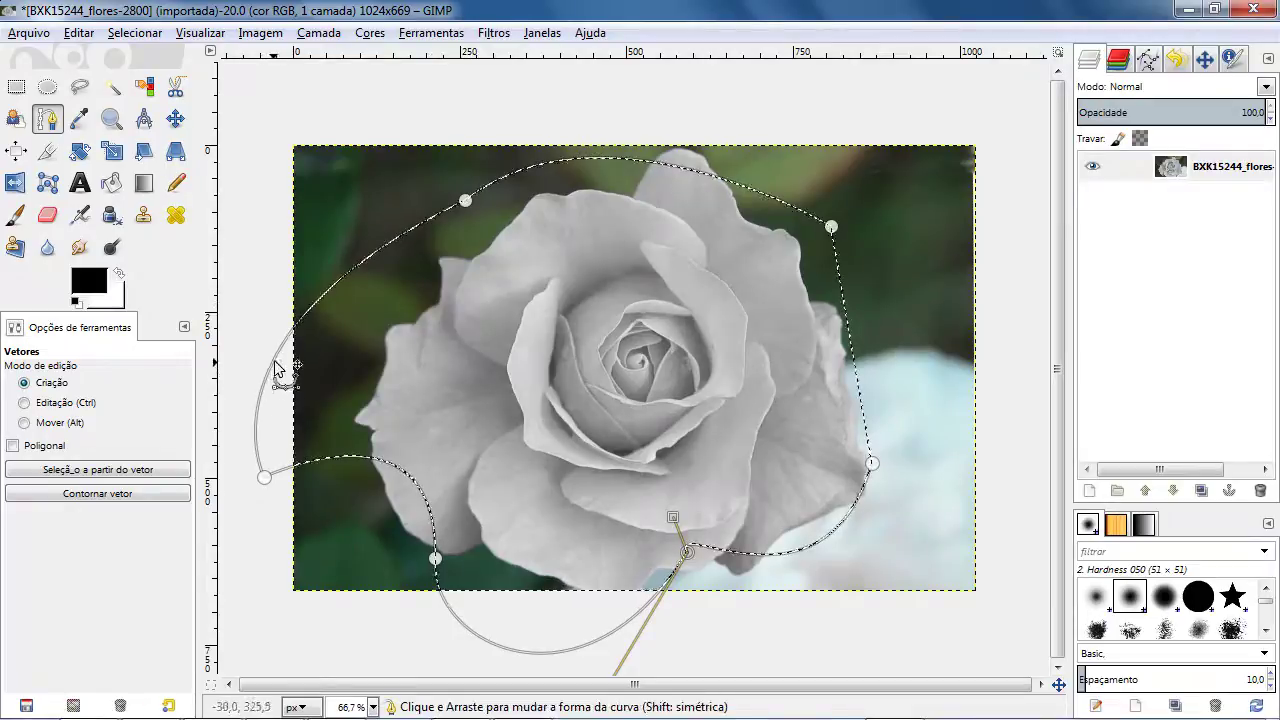
pyautogui.hotkey('ctrl', 'z')
pyautogui.hotkey('ctrl', 'z')
pyautogui.hotkey('ctrl', 'z')
pyautogui.hotkey('ctrl', 'z')
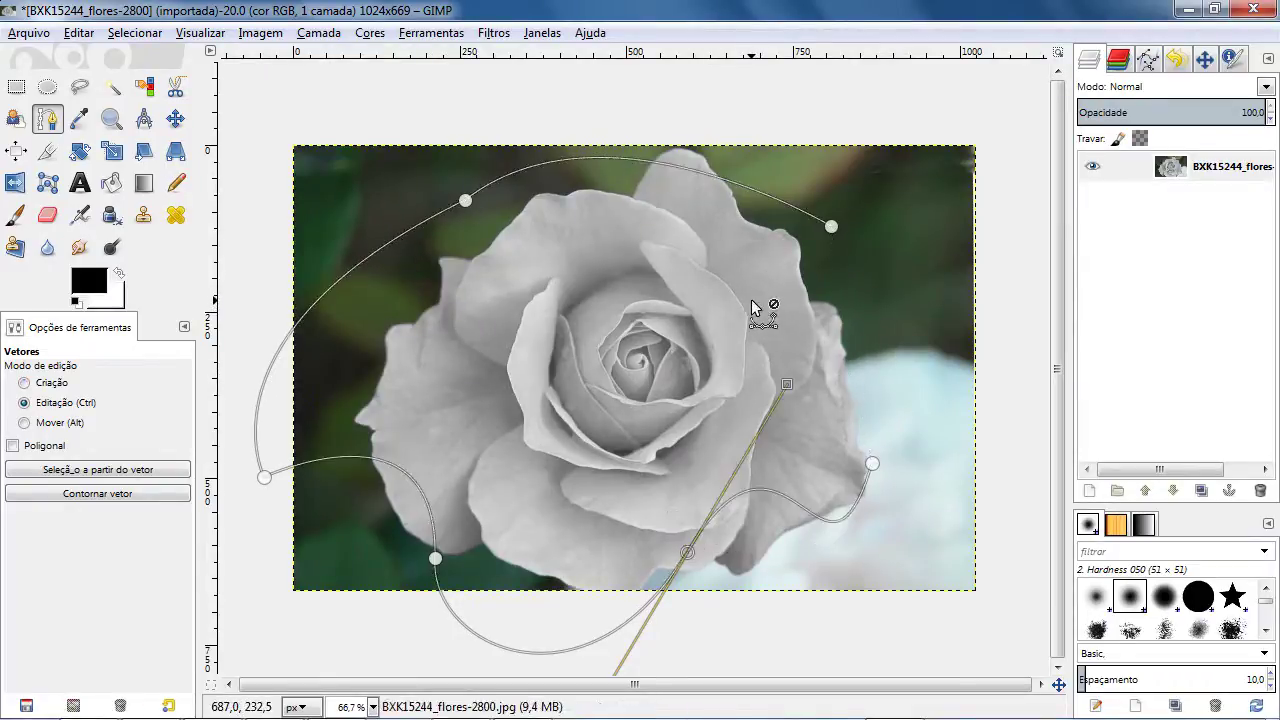
pyautogui.hotkey('ctrl', 'z')
pyautogui.hotkey('ctrl', 'z')
pyautogui.hotkey('ctrl', 'z')
pyautogui.hotkey('ctrl', 'z')
pyautogui.hotkey('ctrl', 'z')
pyautogui.hotkey('ctrl', 'z')
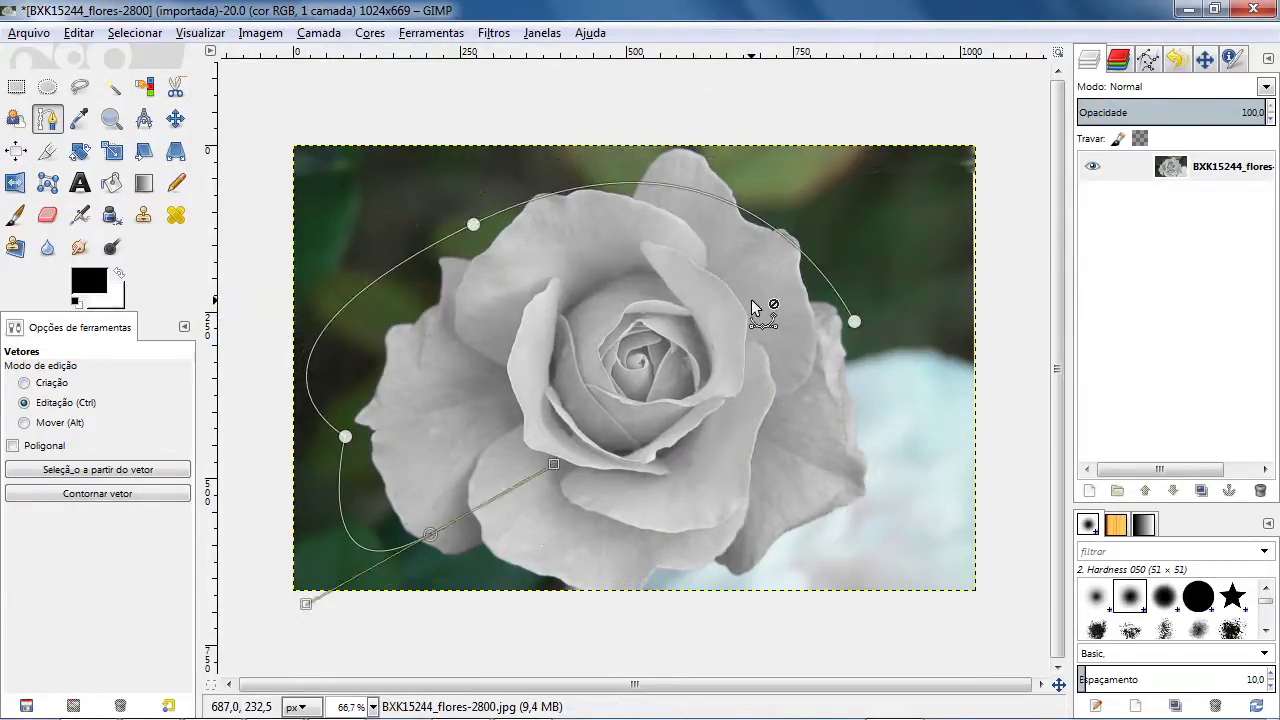
pyautogui.hotkey('ctrl', 'z')
pyautogui.moveTo(614, 159); pyautogui.dragTo(545, 181)
pyautogui.hotkey('ctrl', 'z')
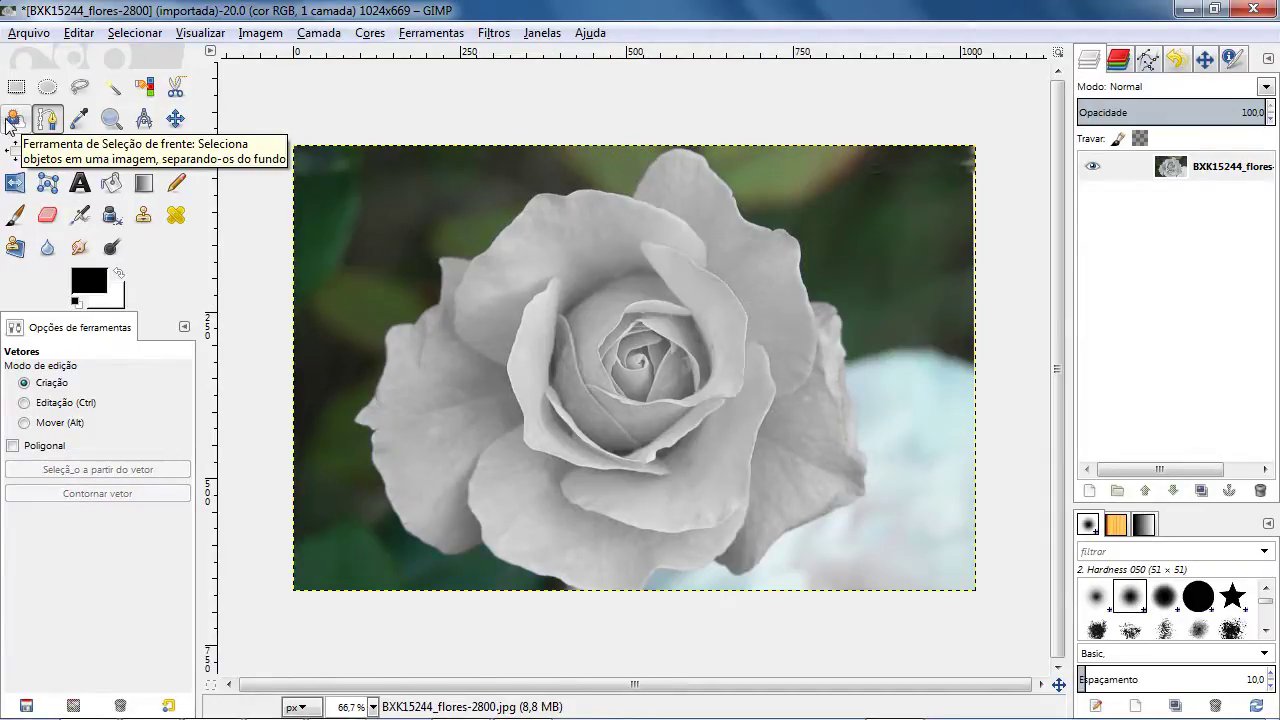
# - Start a new path with two anchors beside the notch left of the rose's topmost petal
pyautogui.click(647, 148)
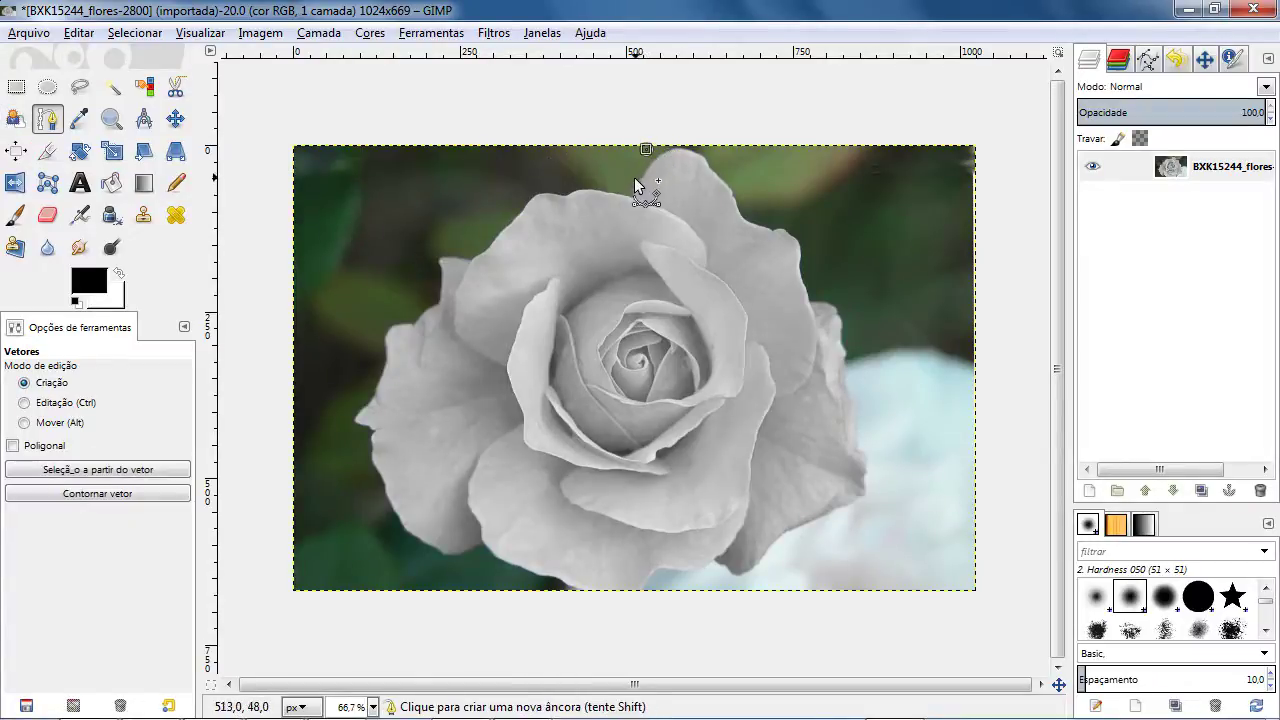
pyautogui.click(628, 185)
# - Trace the outer edge of the upper-left petal with closely spaced straight-segment anchors
pyautogui.click(576, 180)
pyautogui.click(546, 178)
pyautogui.click(524, 189)
pyautogui.click(501, 204)
pyautogui.click(486, 222)
pyautogui.click(475, 244)
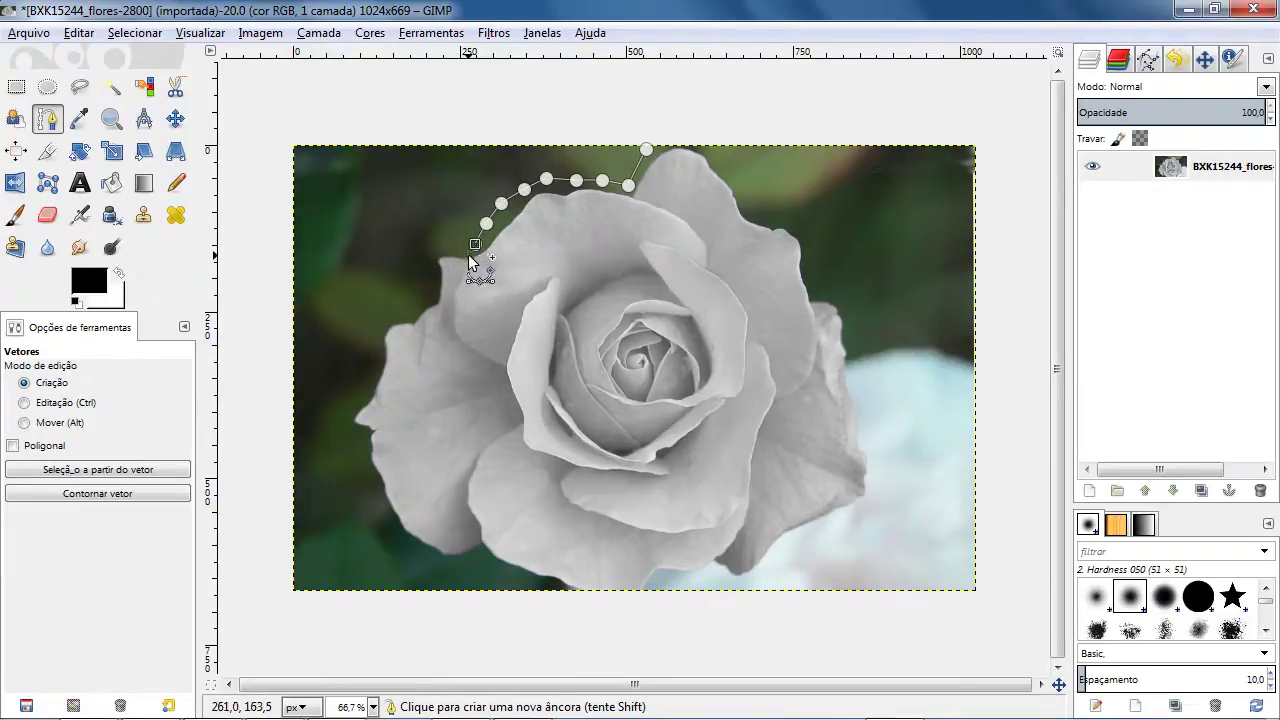
# - Continue the path around the small pointed petal at the rose's upper left and down into the gap below it
pyautogui.click(468, 256)
pyautogui.click(442, 248)
pyautogui.click(429, 255)
pyautogui.click(433, 267)
pyautogui.click(436, 296)
pyautogui.click(417, 308)
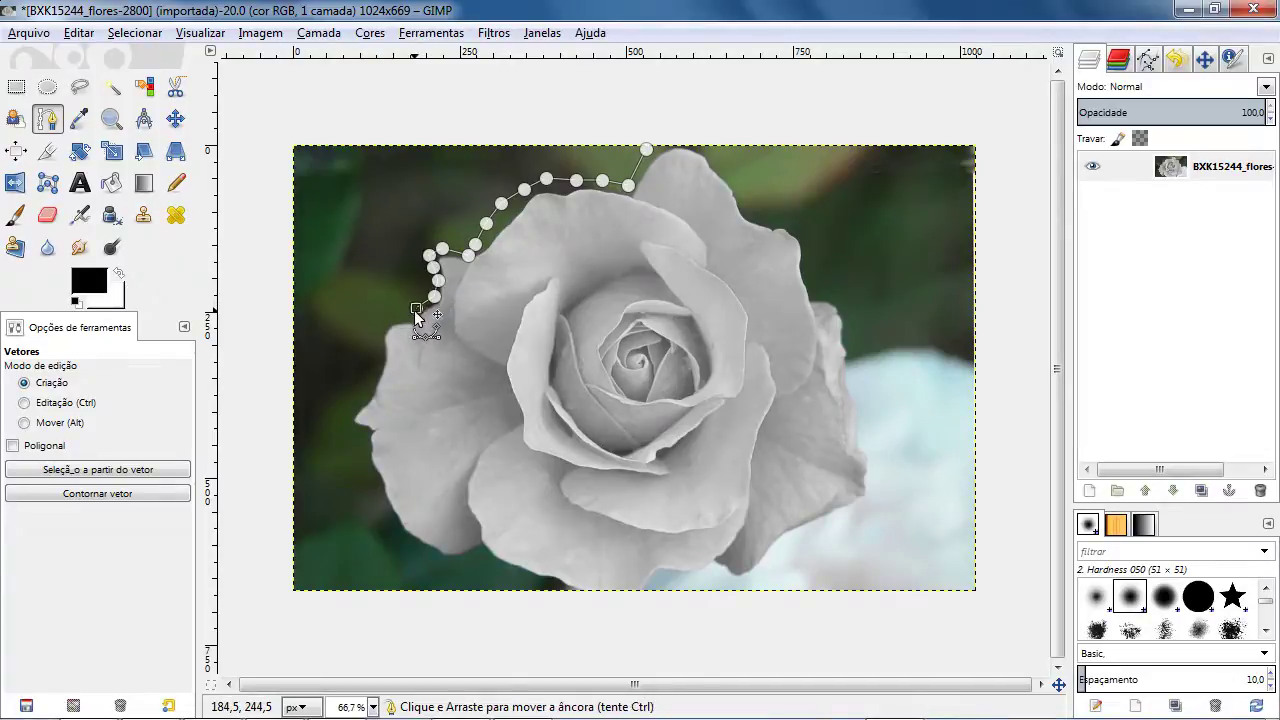
# - Extend the path along the upper edge of the left petal toward the rose's leftmost tip
pyautogui.click(408, 320)
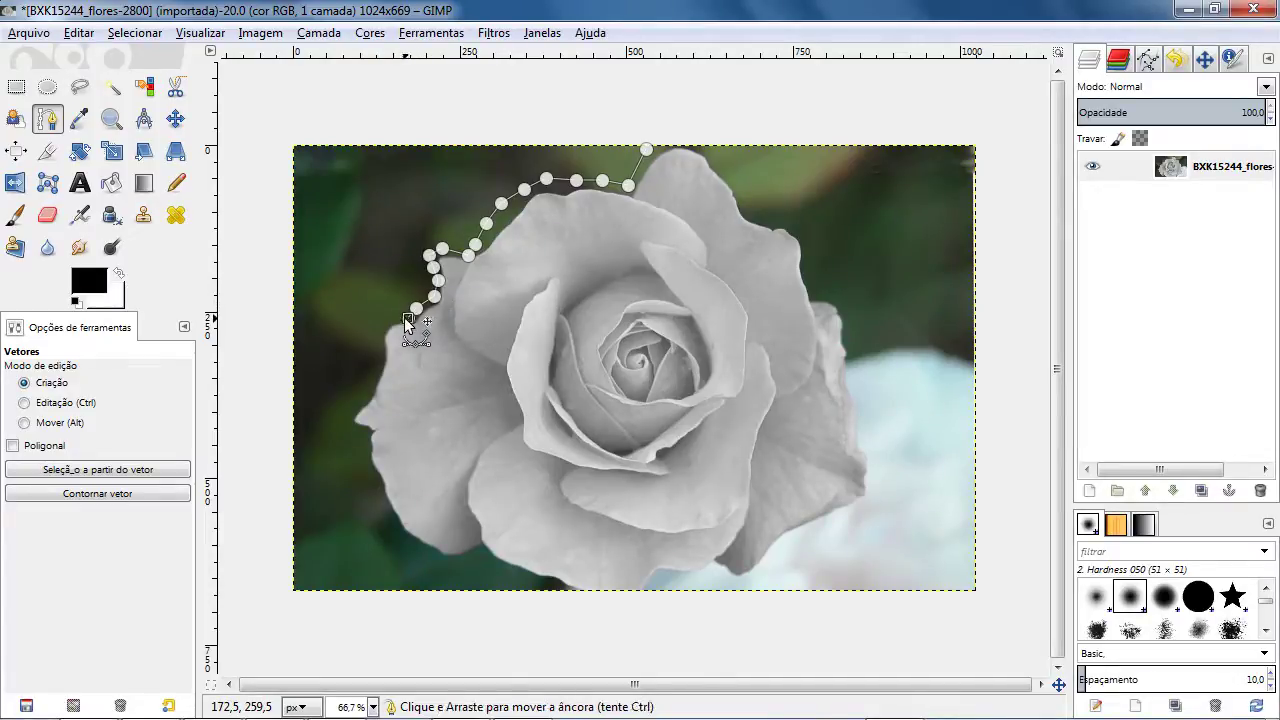
pyautogui.click(378, 368)
pyautogui.click(370, 381)
pyautogui.click(364, 401)
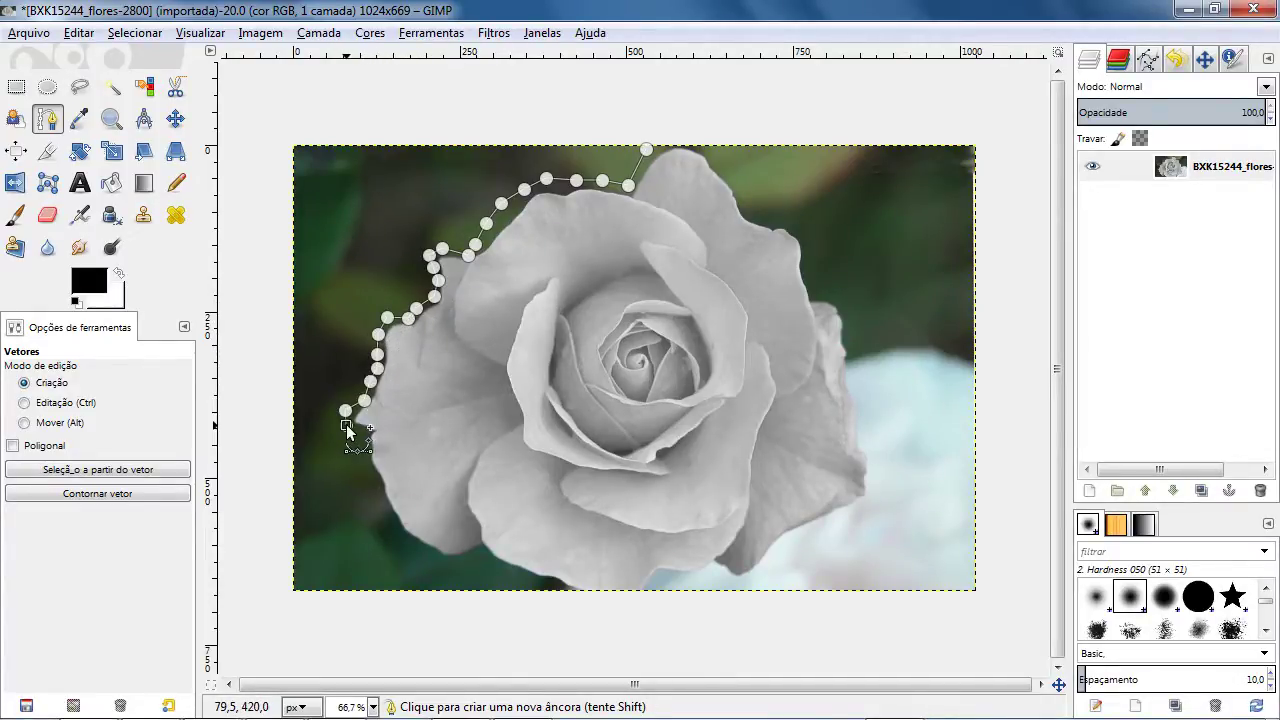
# - Carry the path around the leftmost tip and down the outer edge of the left petal
pyautogui.click(361, 430)
pyautogui.click(365, 441)
pyautogui.click(363, 469)
pyautogui.click(377, 486)
pyautogui.click(390, 520)
pyautogui.click(400, 529)
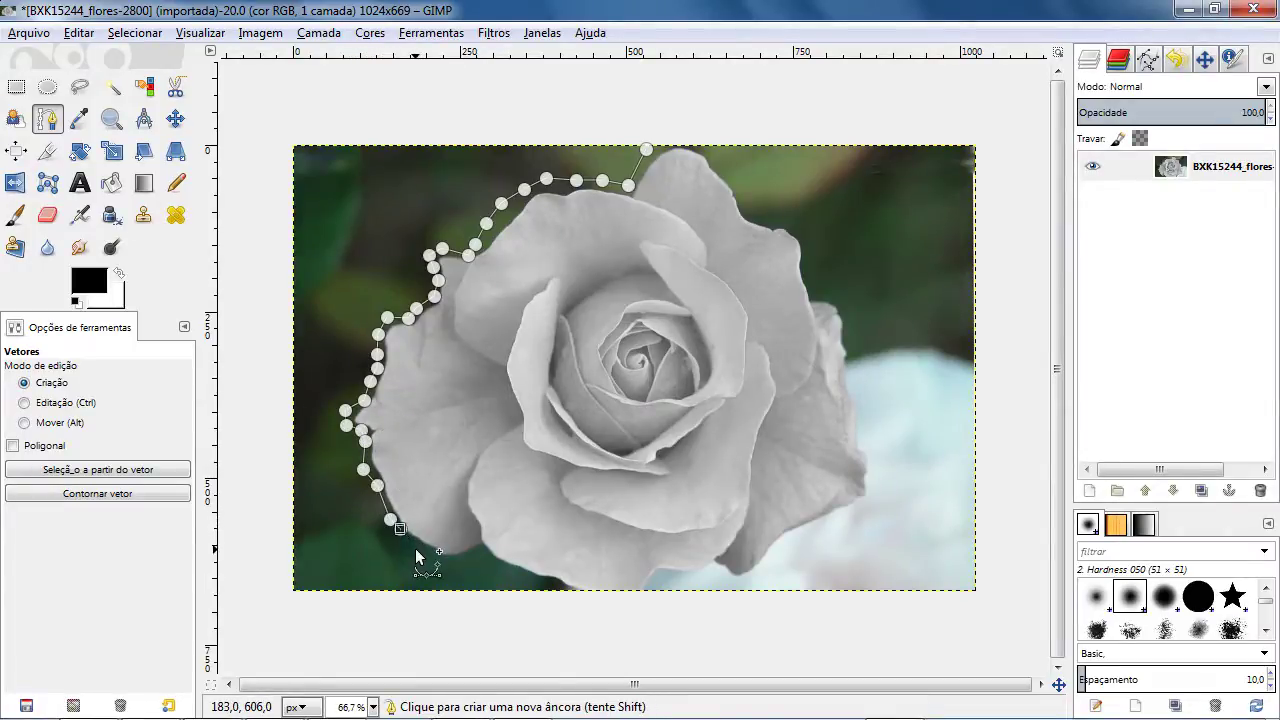
# - Trace the underside of the lower-left petals with anchors up to the image's bottom edge
pyautogui.click(415, 548)
pyautogui.click(437, 558)
pyautogui.click(453, 561)
pyautogui.click(478, 551)
pyautogui.click(505, 567)
pyautogui.click(547, 579)
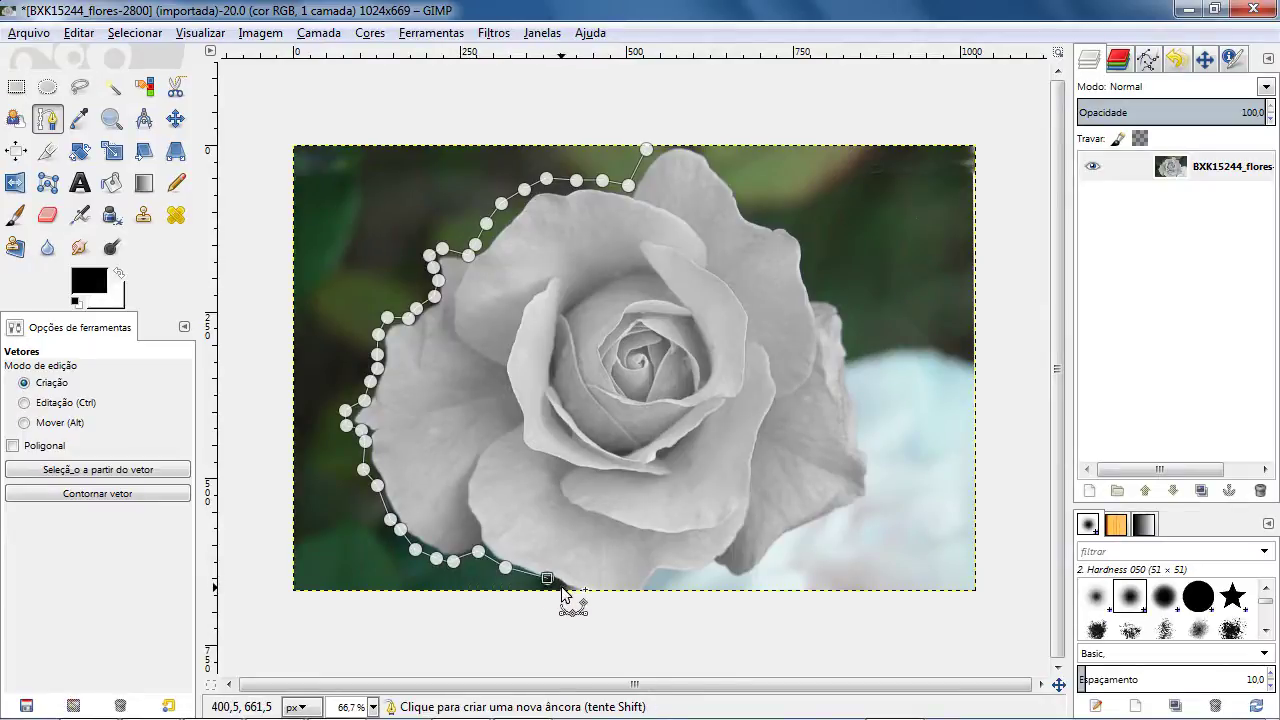
# - Route the path below the image edge under the rose and back up beneath the bottom petals
pyautogui.click(562, 588)
pyautogui.click(597, 602)
pyautogui.click(663, 605)
pyautogui.click(664, 580)
pyautogui.click(699, 579)
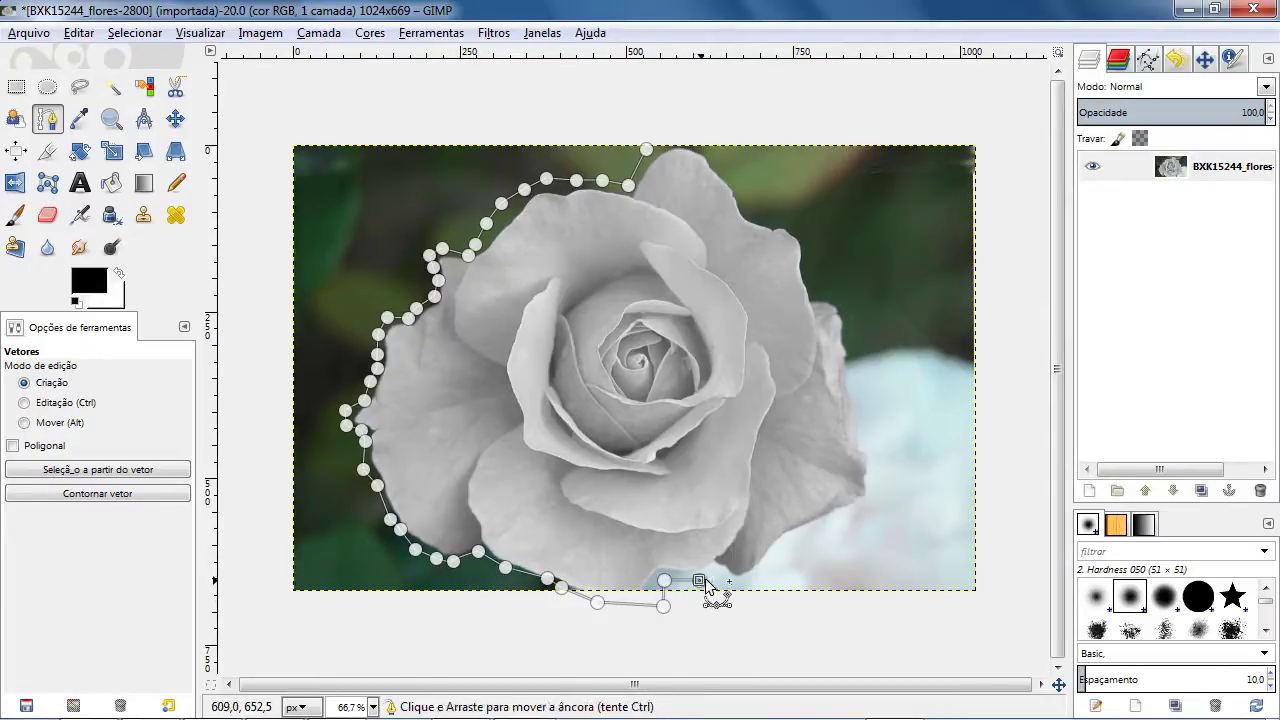
# - Continue the anchors around the lower-right petal's bottom point and up along its outer edge
pyautogui.click(718, 578)
pyautogui.click(740, 585)
pyautogui.click(760, 576)
pyautogui.click(780, 555)
pyautogui.click(807, 539)
pyautogui.click(834, 532)
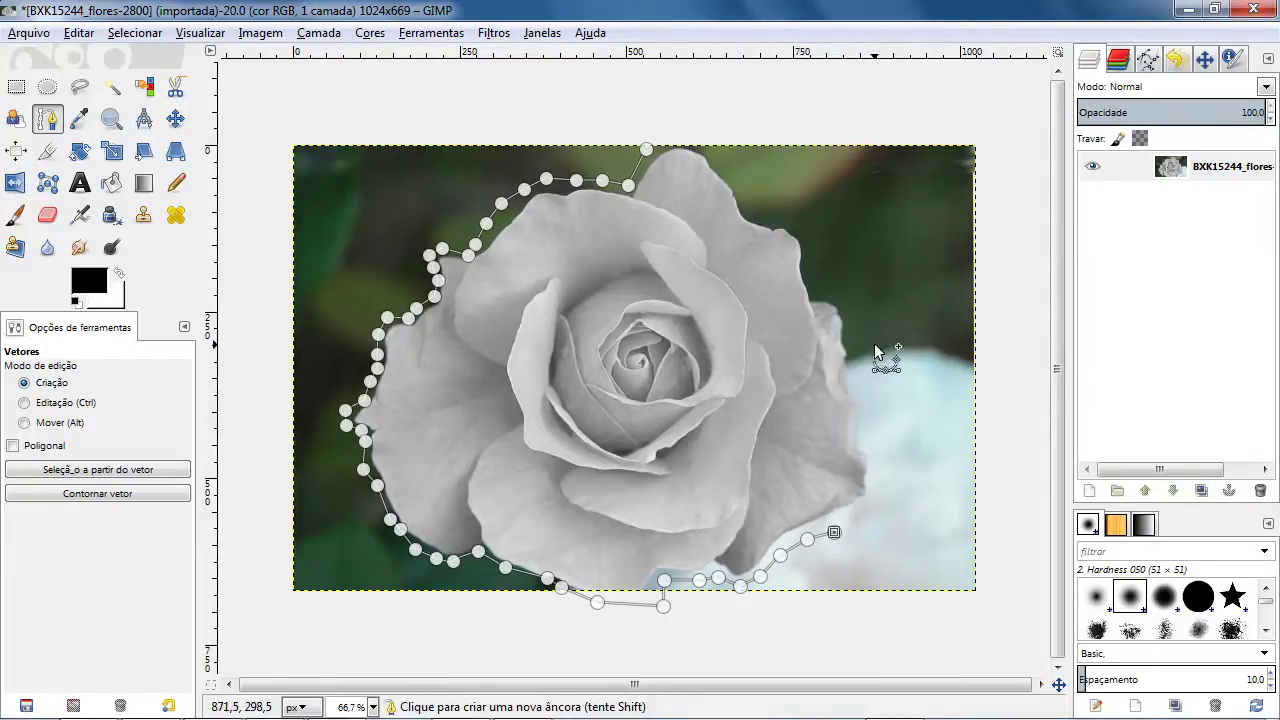
# - Undo the traced anchors back to the path's first two
pyautogui.hotkey('ctrl', 'z')
pyautogui.hotkey('ctrl', 'z')
pyautogui.hotkey('ctrl', 'z')
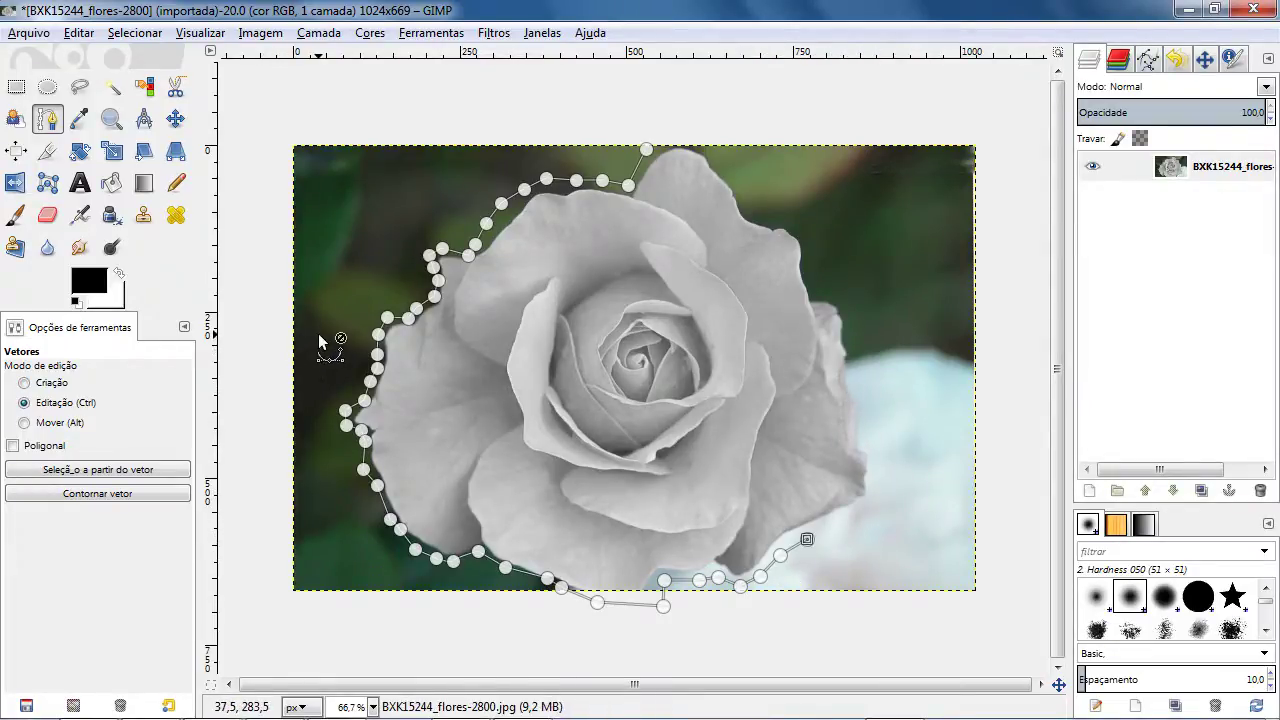
pyautogui.hotkey('ctrl', 'z')
pyautogui.hotkey('ctrl', 'z')
pyautogui.hotkey('ctrl', 'z')
pyautogui.hotkey('ctrl', 'z')
pyautogui.hotkey('ctrl', 'z')
pyautogui.hotkey('ctrl', 'z')
pyautogui.hotkey('ctrl', 'z')
pyautogui.hotkey('ctrl', 'z')
pyautogui.hotkey('ctrl', 'z')
pyautogui.hotkey('ctrl', 'z')
pyautogui.hotkey('ctrl', 'z')
pyautogui.hotkey('ctrl', 'z')
pyautogui.hotkey('ctrl', 'z')
pyautogui.hotkey('ctrl', 'z')
pyautogui.hotkey('ctrl', 'z')
pyautogui.hotkey('ctrl', 'z')
pyautogui.hotkey('ctrl', 'z')
pyautogui.hotkey('ctrl', 'z')
pyautogui.hotkey('ctrl', 'z')
pyautogui.hotkey('ctrl', 'z')
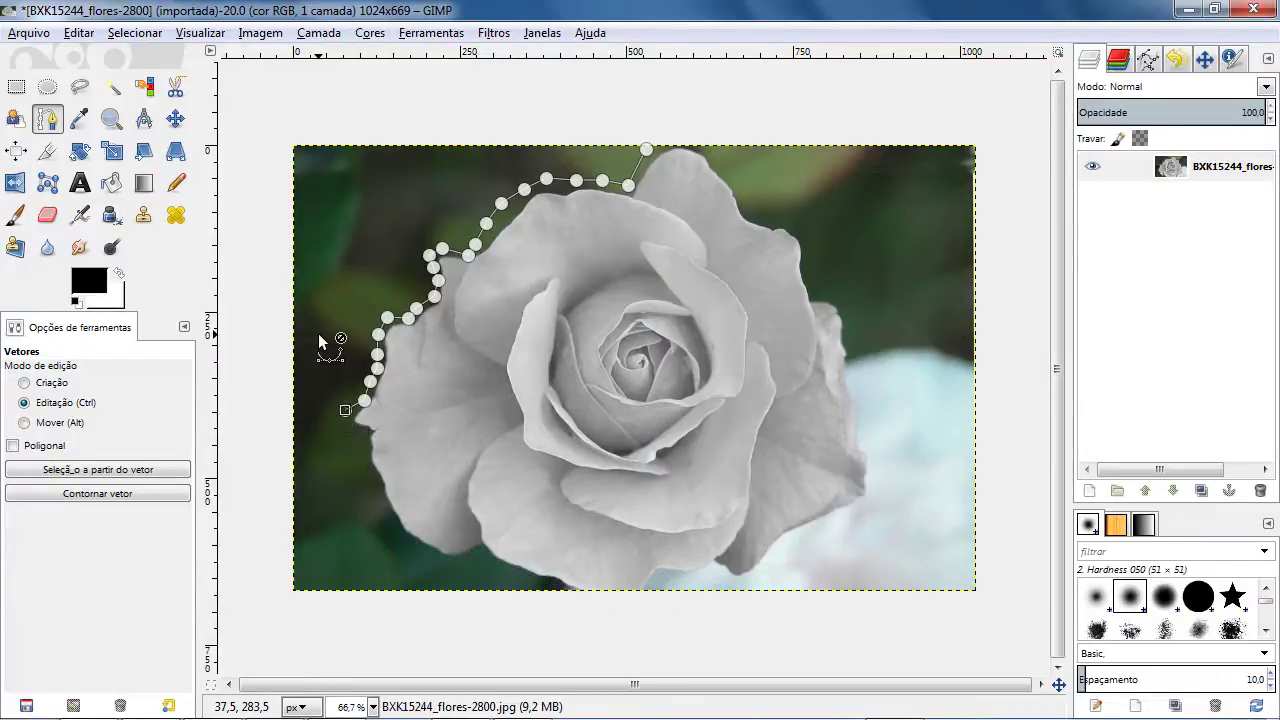
pyautogui.hotkey('ctrl', 'z')
pyautogui.hotkey('ctrl', 'z')
pyautogui.hotkey('ctrl', 'z')
pyautogui.hotkey('ctrl', 'z')
pyautogui.hotkey('ctrl', 'z')
pyautogui.hotkey('ctrl', 'z')
pyautogui.hotkey('ctrl', 'z')
pyautogui.hotkey('ctrl', 'z')
pyautogui.hotkey('ctrl', 'z')
pyautogui.hotkey('ctrl', 'z')
pyautogui.hotkey('ctrl', 'z')
pyautogui.hotkey('ctrl', 'z')
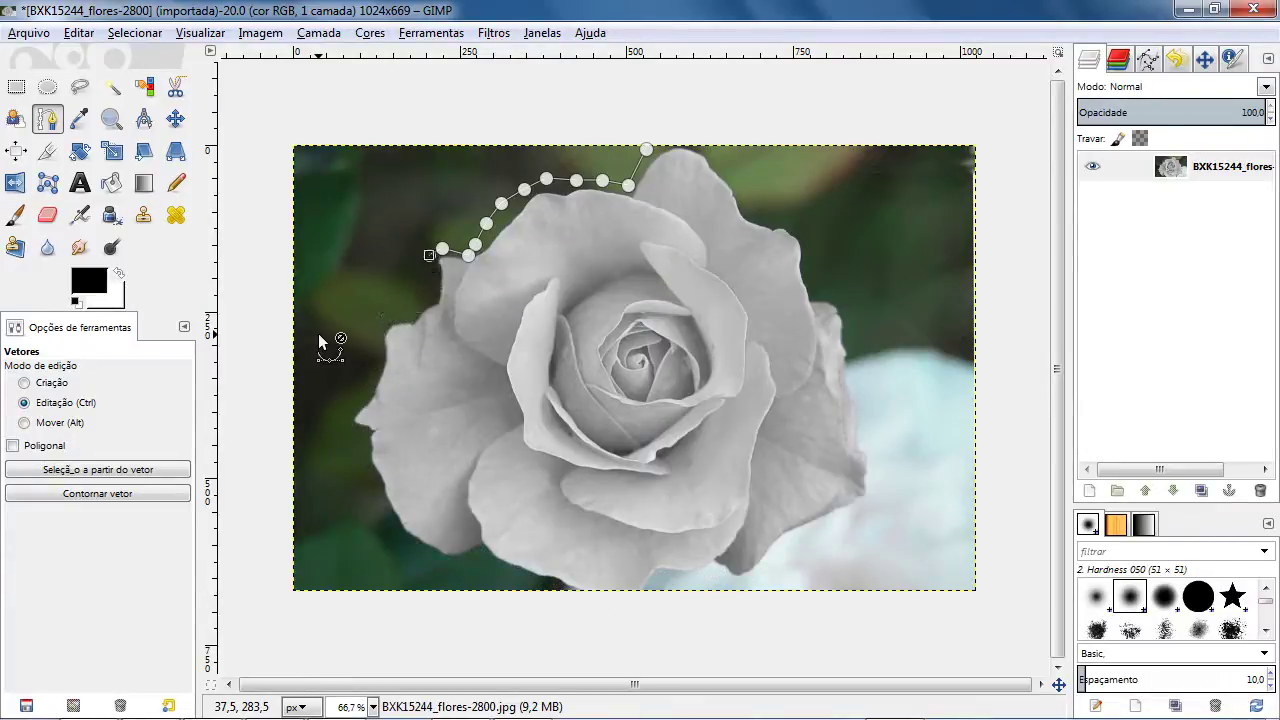
pyautogui.hotkey('ctrl', 'z')
pyautogui.hotkey('ctrl', 'z')
pyautogui.hotkey('ctrl', 'z')
pyautogui.hotkey('ctrl', 'z')
pyautogui.hotkey('ctrl', 'z')
pyautogui.hotkey('ctrl', 'z')
pyautogui.hotkey('ctrl', 'z')
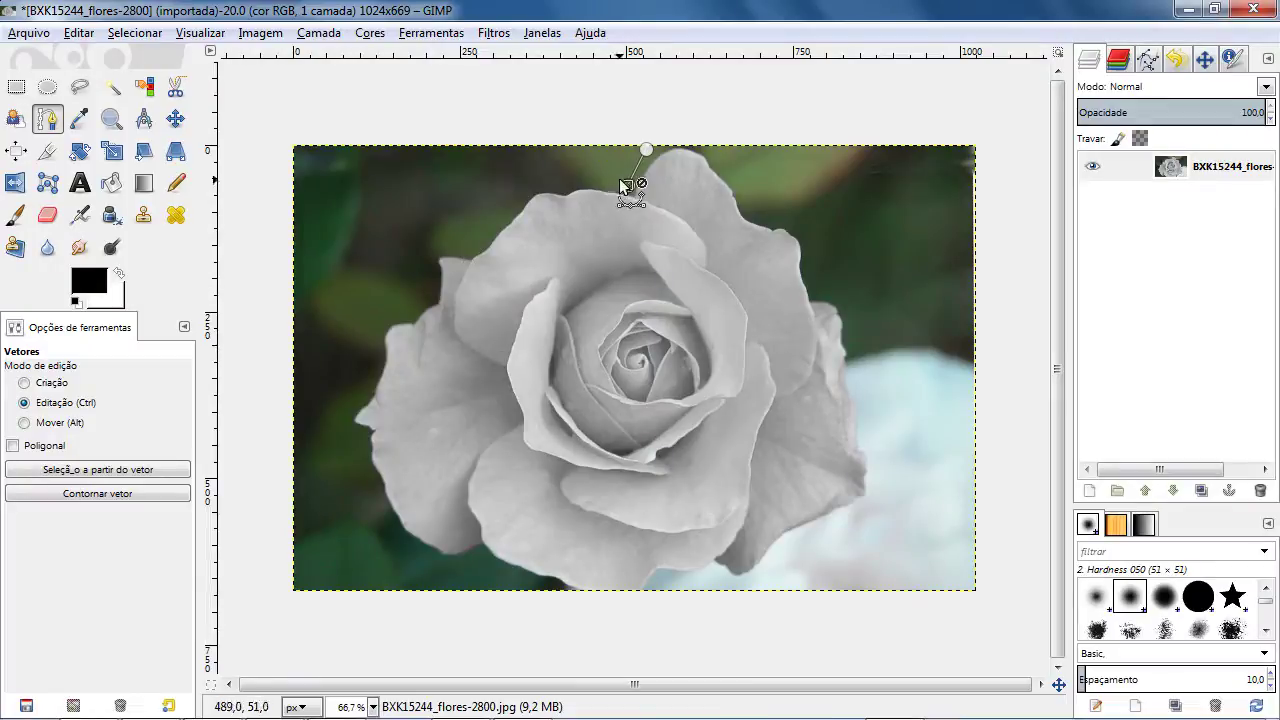
# - Nudge the second anchor closer to the petal notch, and try a long curved segment to the upper-left petal, undoing it
pyautogui.moveTo(629, 185); pyautogui.dragTo(632, 191)
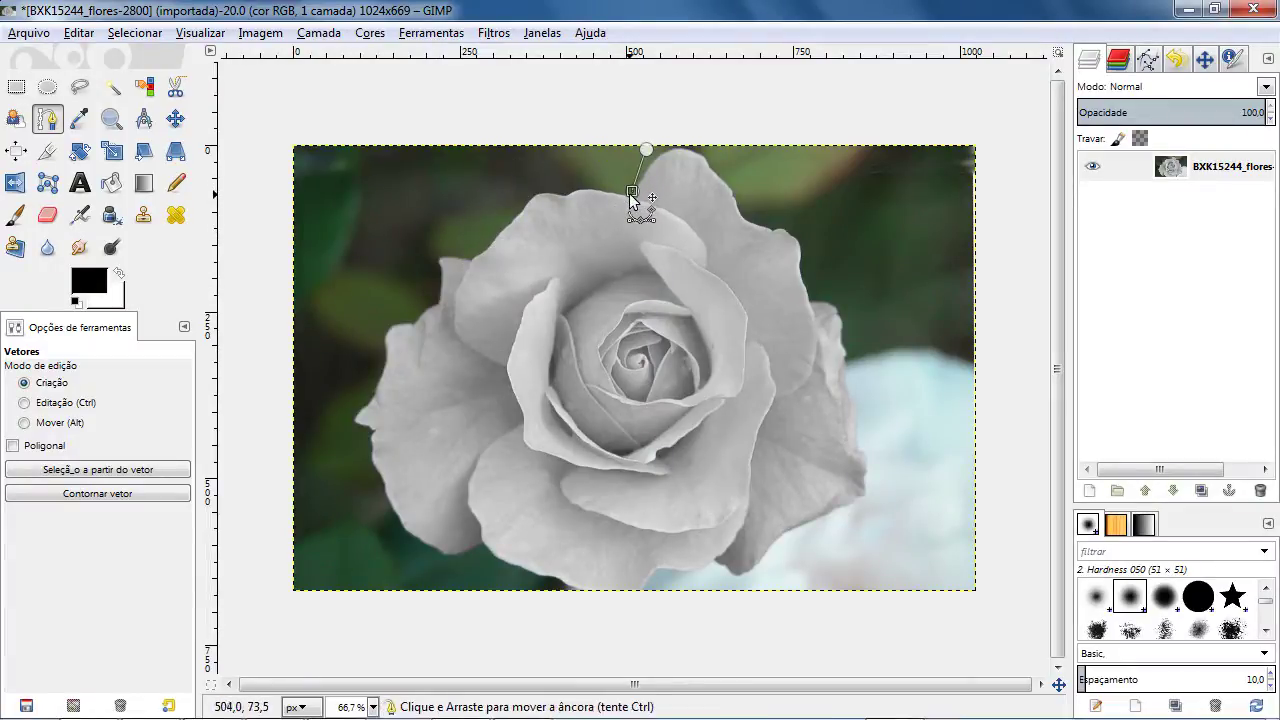
pyautogui.moveTo(468, 252); pyautogui.dragTo(412, 353)
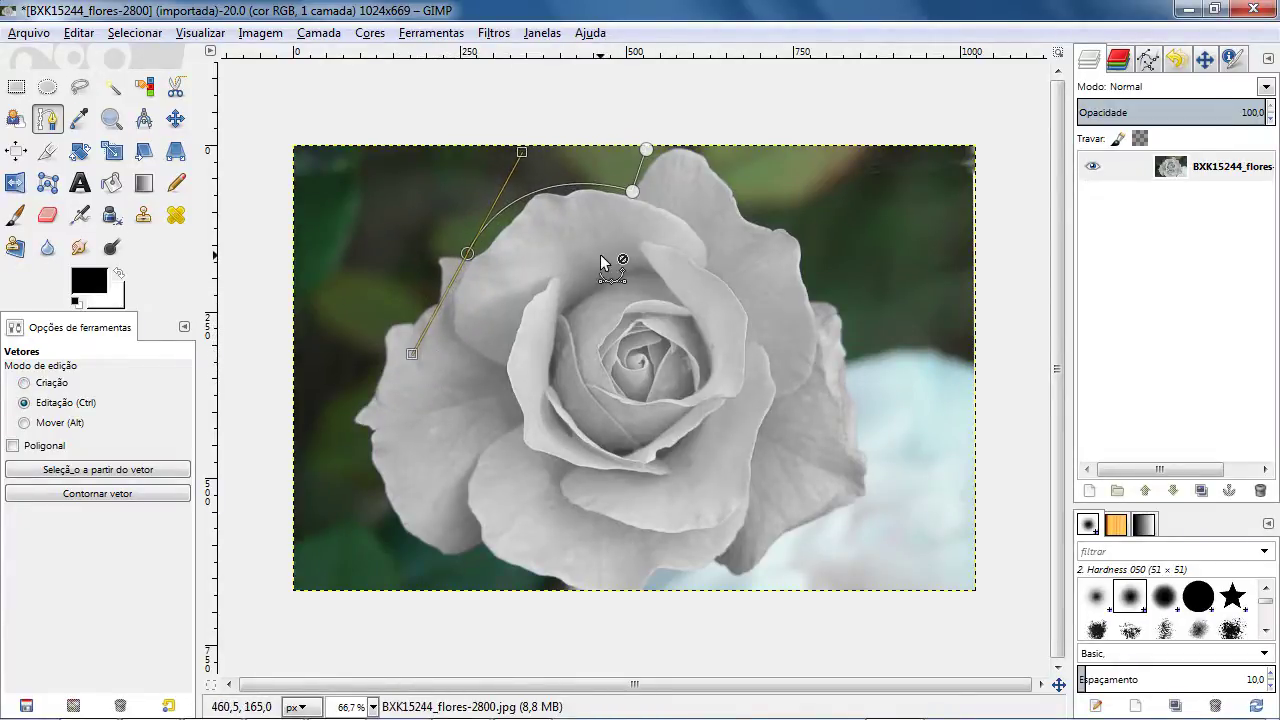
pyautogui.hotkey('ctrl', 'z')
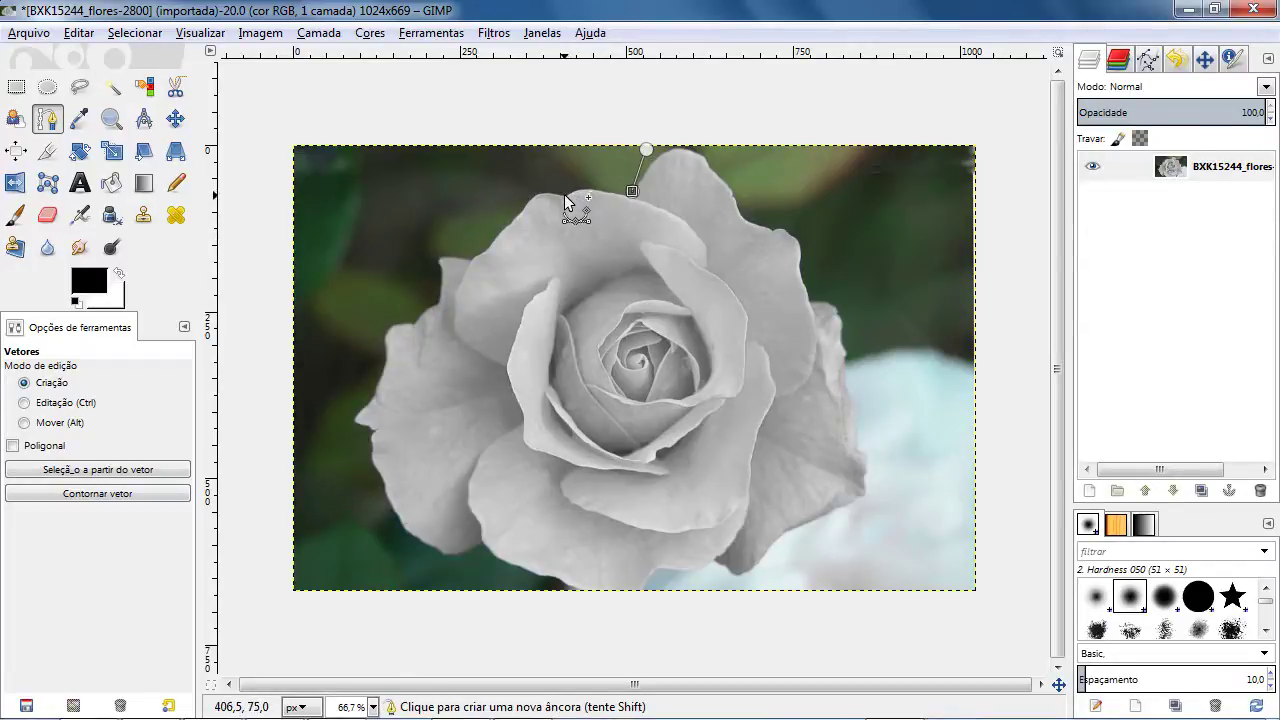
# - Add two curved anchors along the top of the upper-left petal and adjust the upper handle to follow its edge
pyautogui.moveTo(565, 195); pyautogui.dragTo(557, 209)
pyautogui.click(516, 210)
pyautogui.moveTo(516, 211); pyautogui.dragTo(501, 239)
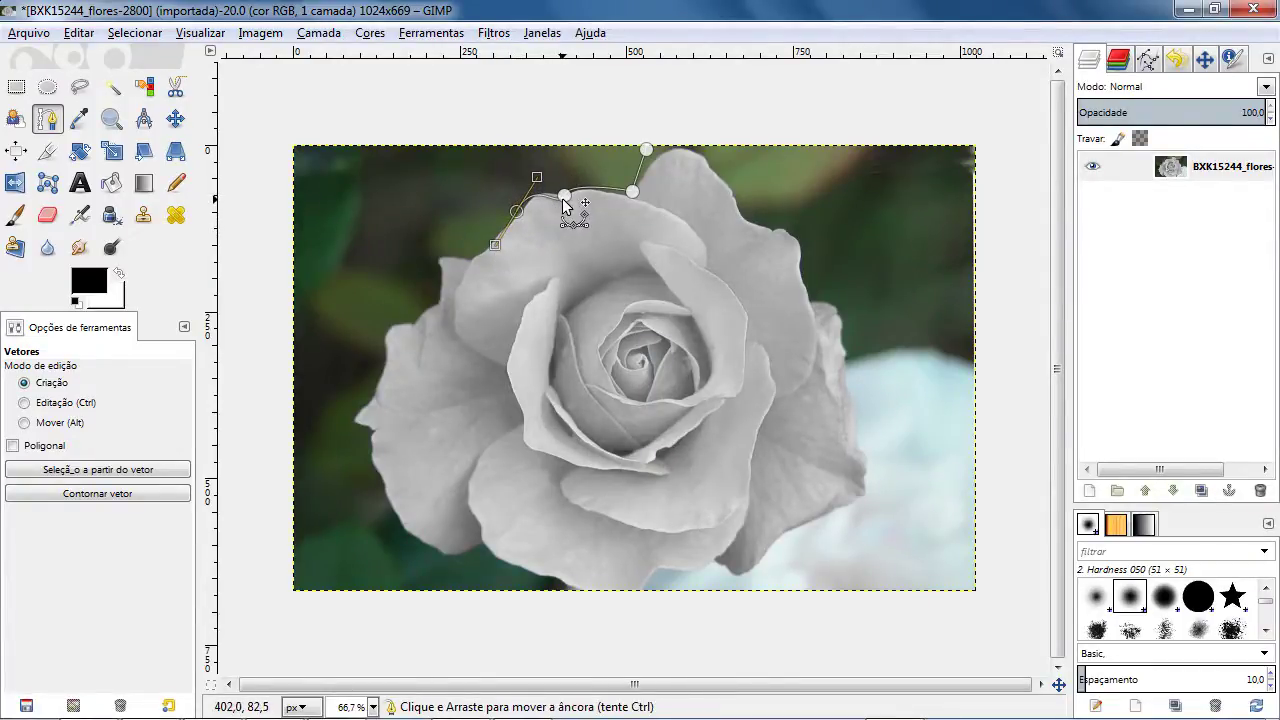
pyautogui.moveTo(557, 209); pyautogui.dragTo(535, 189)
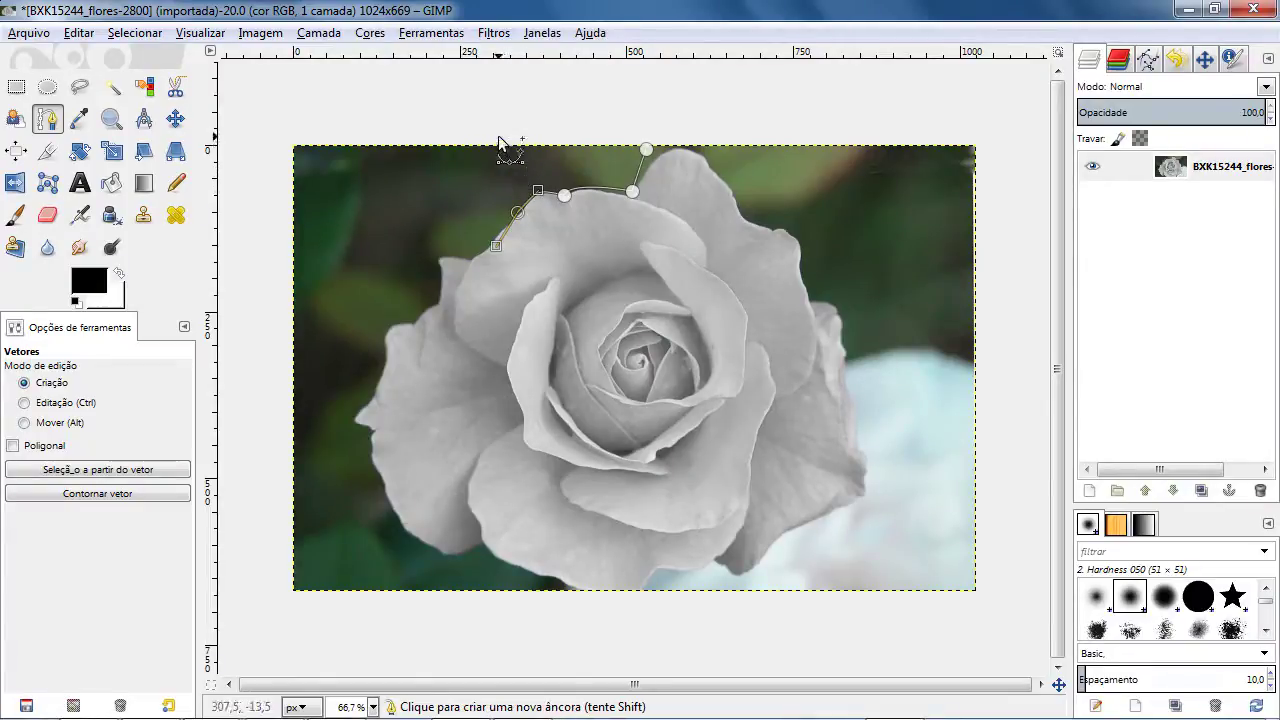
# - Extend the path with six widely spaced anchors down the rose's left side to the lower-left background
pyautogui.click(481, 240)
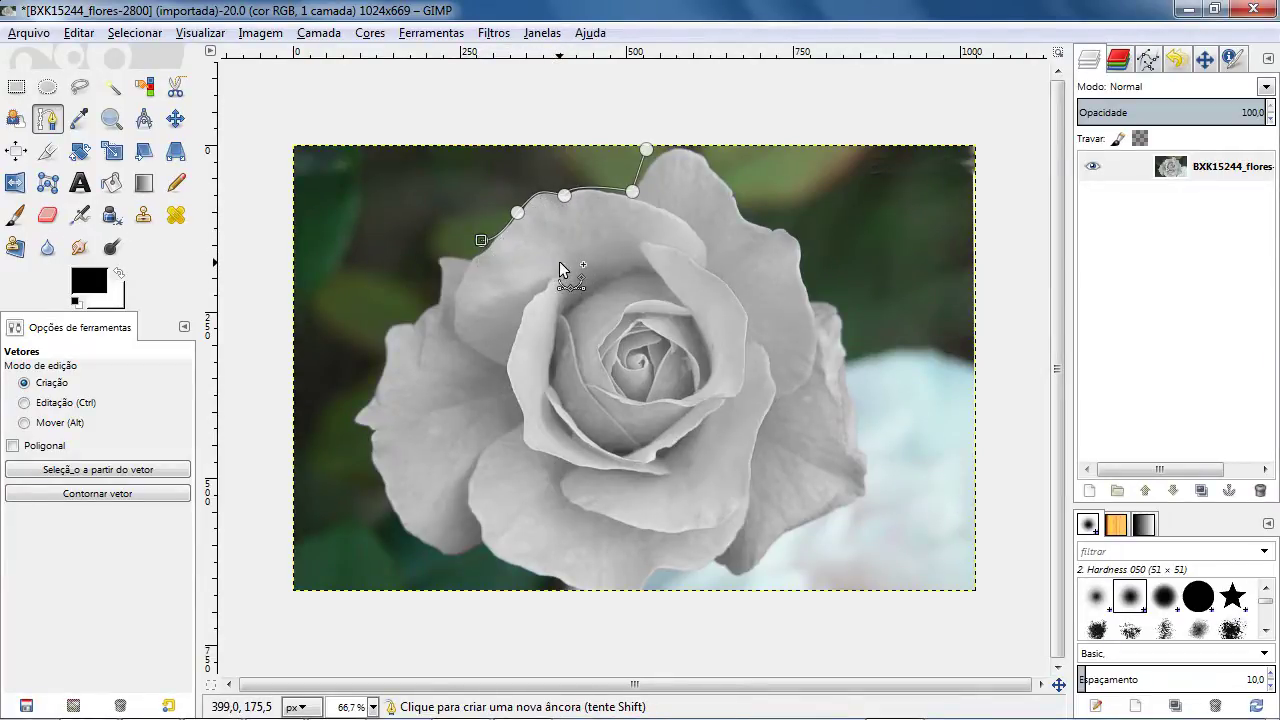
pyautogui.click(433, 245)
pyautogui.click(404, 280)
pyautogui.click(361, 330)
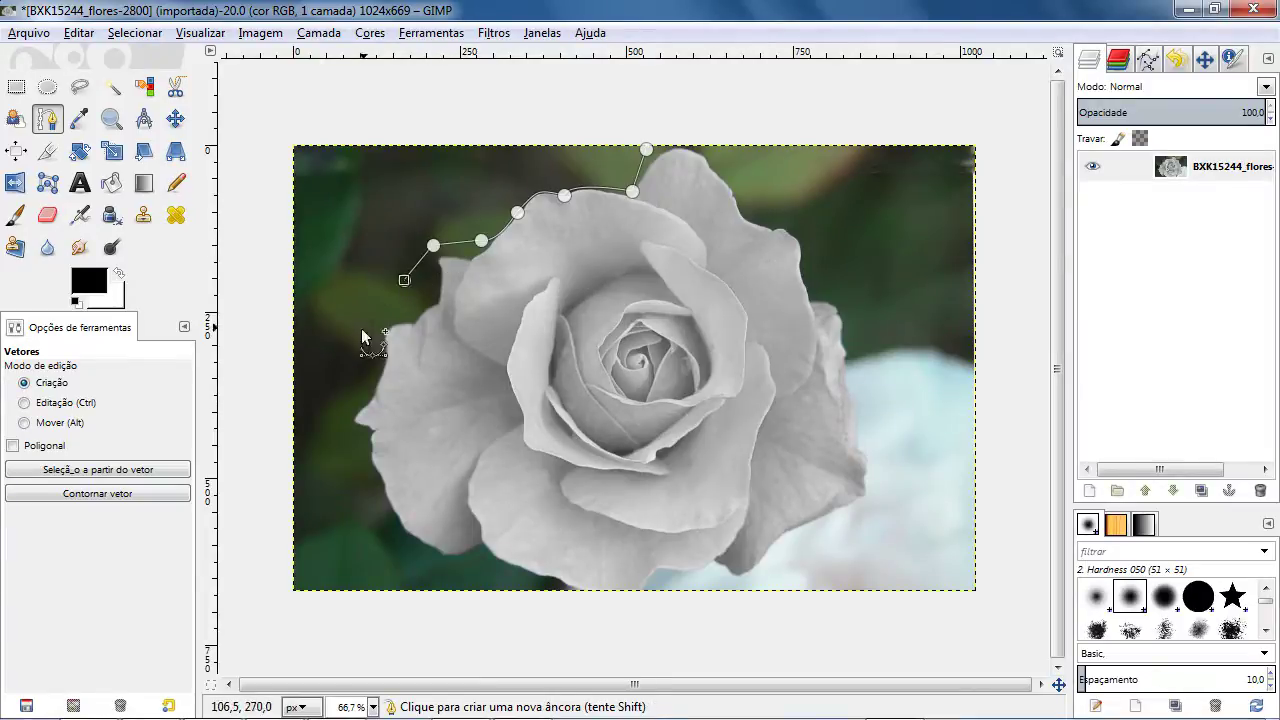
pyautogui.click(336, 445)
pyautogui.click(355, 550)
# - Continue the path with four anchors passing below the image edge and up to the rose's lower right
pyautogui.click(555, 614)
pyautogui.click(685, 628)
pyautogui.click(813, 574)
pyautogui.click(910, 531)
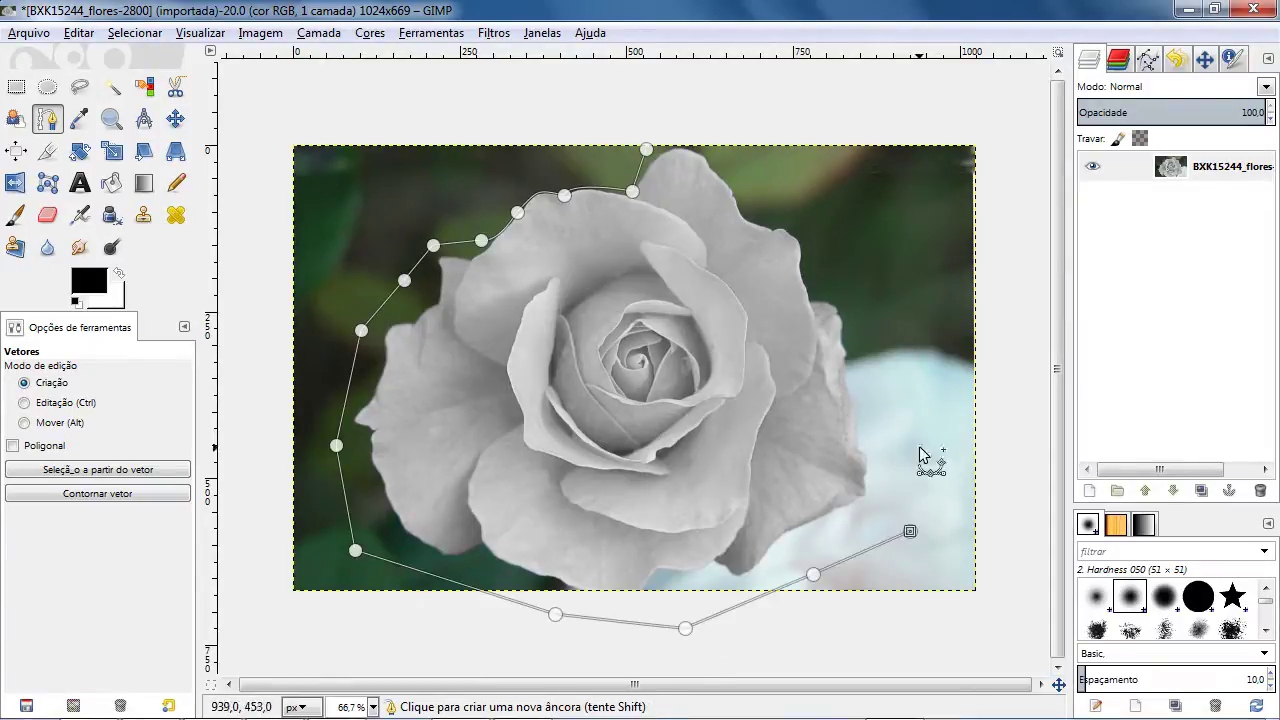
# - Carry the path up the rose's right side and over its top petal, joining it to the starting anchor
pyautogui.click(919, 420)
pyautogui.click(898, 334)
pyautogui.click(879, 245)
pyautogui.click(733, 116)
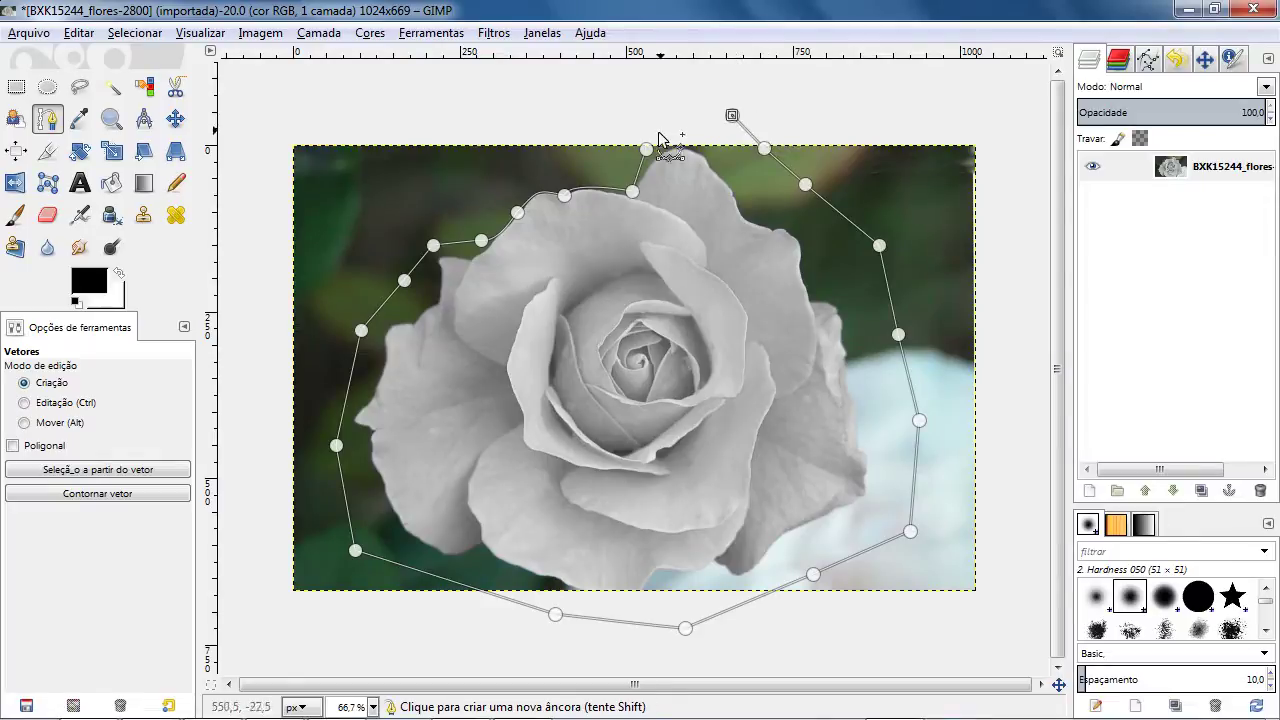
pyautogui.click(710, 135)
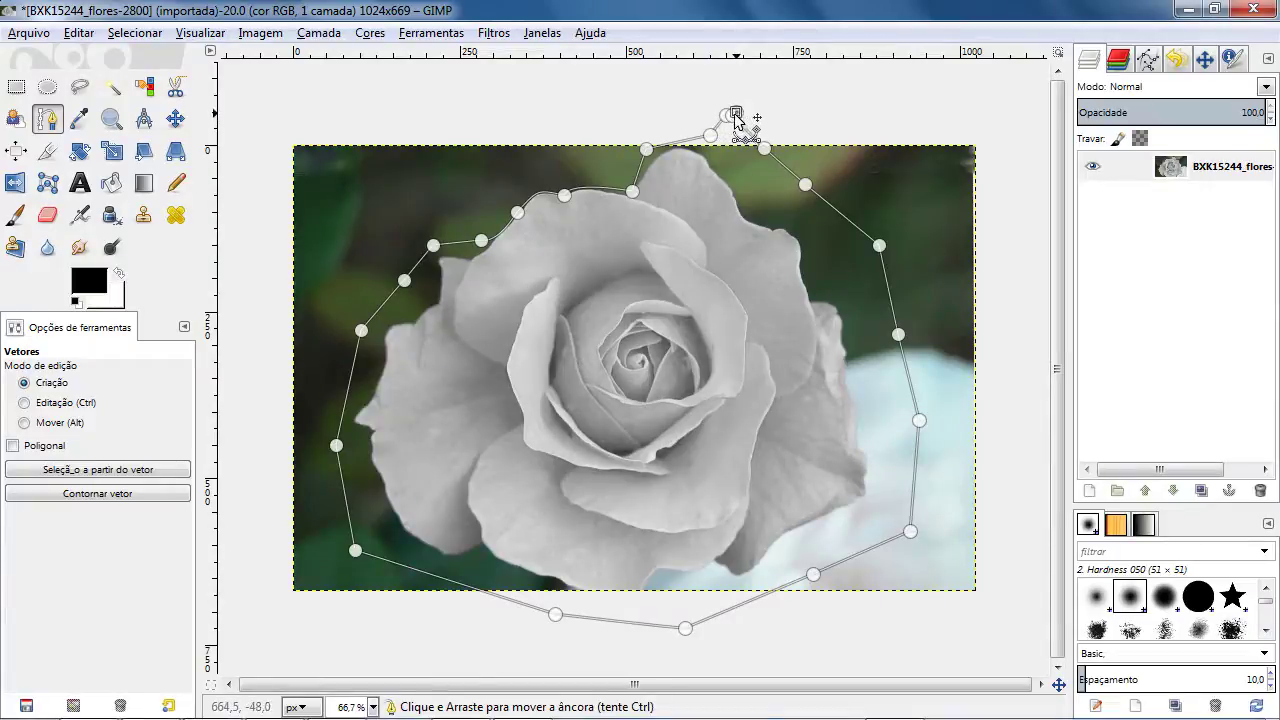
# - Create a selection from the closed path, scribble across it with the black Paintbrush, and undo the scribble
pyautogui.press('Return')
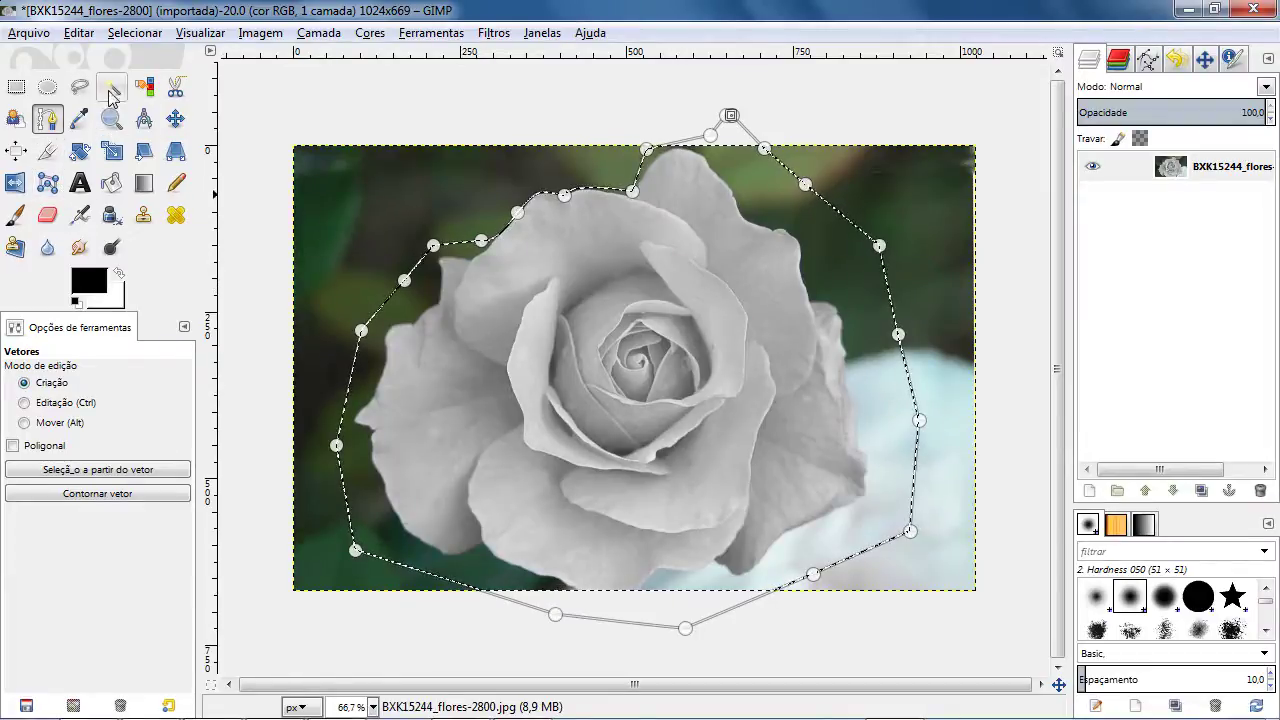
pyautogui.click(27, 216)
pyautogui.moveTo(355, 372)
pyautogui.mouseDown()
pyautogui.moveTo(550, 398)
pyautogui.moveTo(660, 452)
pyautogui.moveTo(1014, 400)
pyautogui.moveTo(847, 273)
pyautogui.moveTo(754, 417)
pyautogui.moveTo(975, 340)
pyautogui.moveTo(690, 340)
pyautogui.mouseUp()
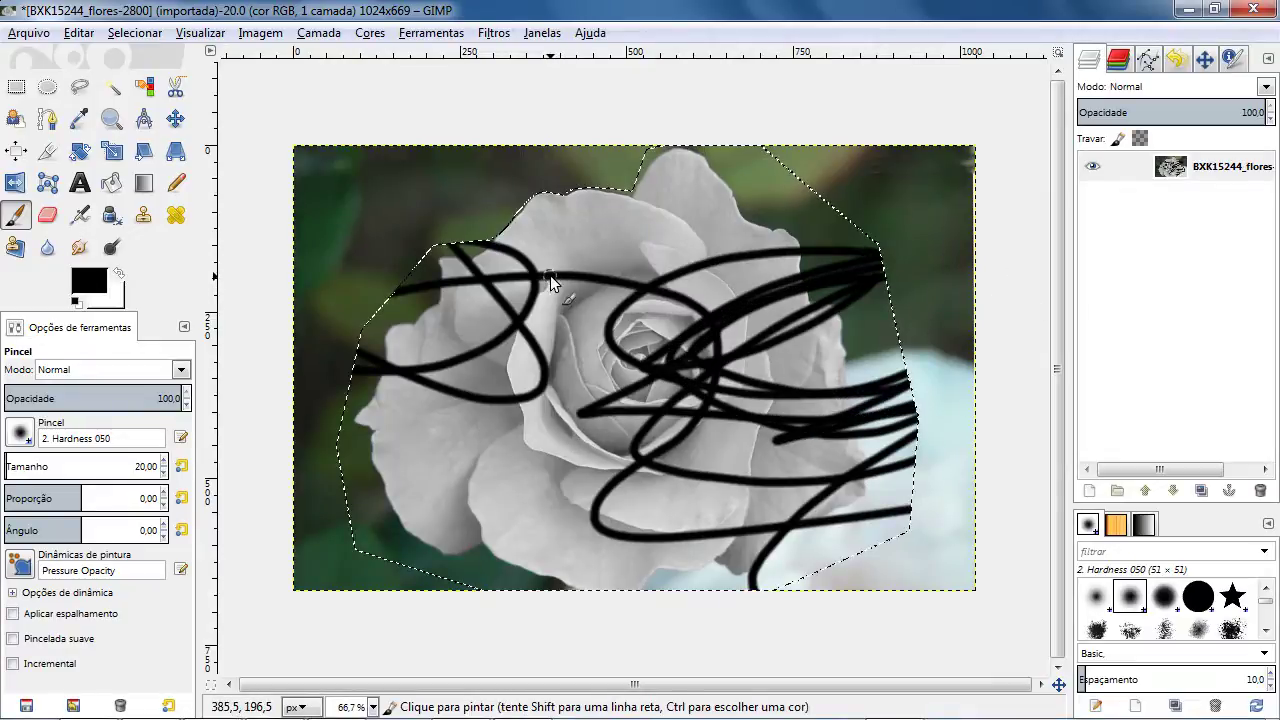
pyautogui.hotkey('ctrl', 'z')
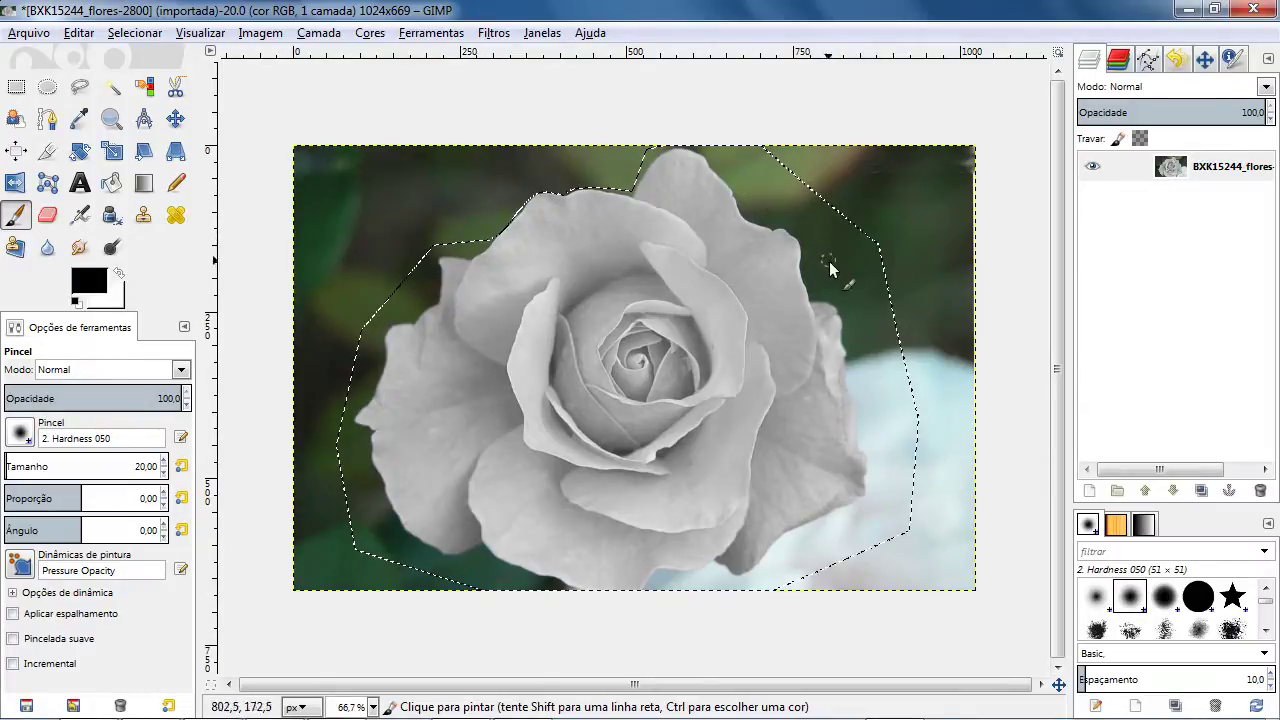
# - Paint a black stroke around the rose inside the selection, and undo both the stroke and the selection
pyautogui.moveTo(867, 328)
pyautogui.mouseDown()
pyautogui.moveTo(891, 452)
pyautogui.moveTo(890, 492)
pyautogui.moveTo(870, 523)
pyautogui.moveTo(726, 588)
pyautogui.moveTo(667, 582)
pyautogui.moveTo(566, 606)
pyautogui.moveTo(379, 543)
pyautogui.moveTo(354, 419)
pyautogui.moveTo(382, 330)
pyautogui.mouseUp()
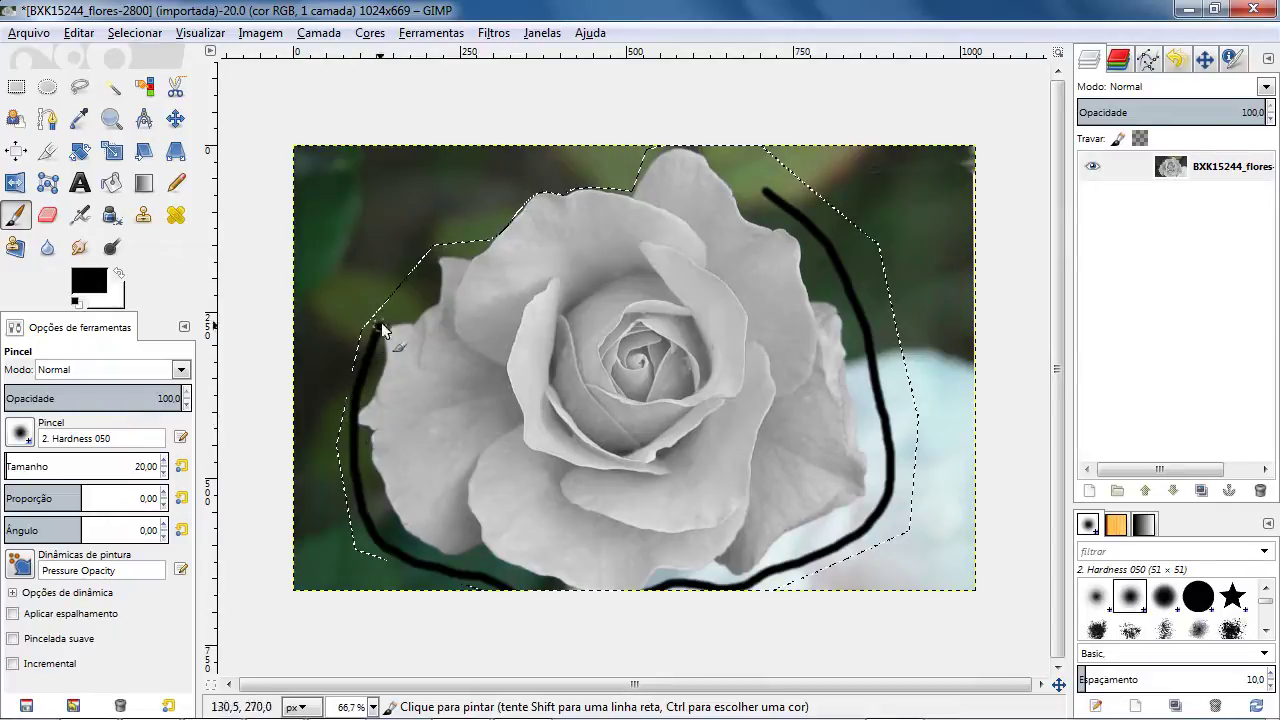
pyautogui.hotkey('ctrl', 'z')
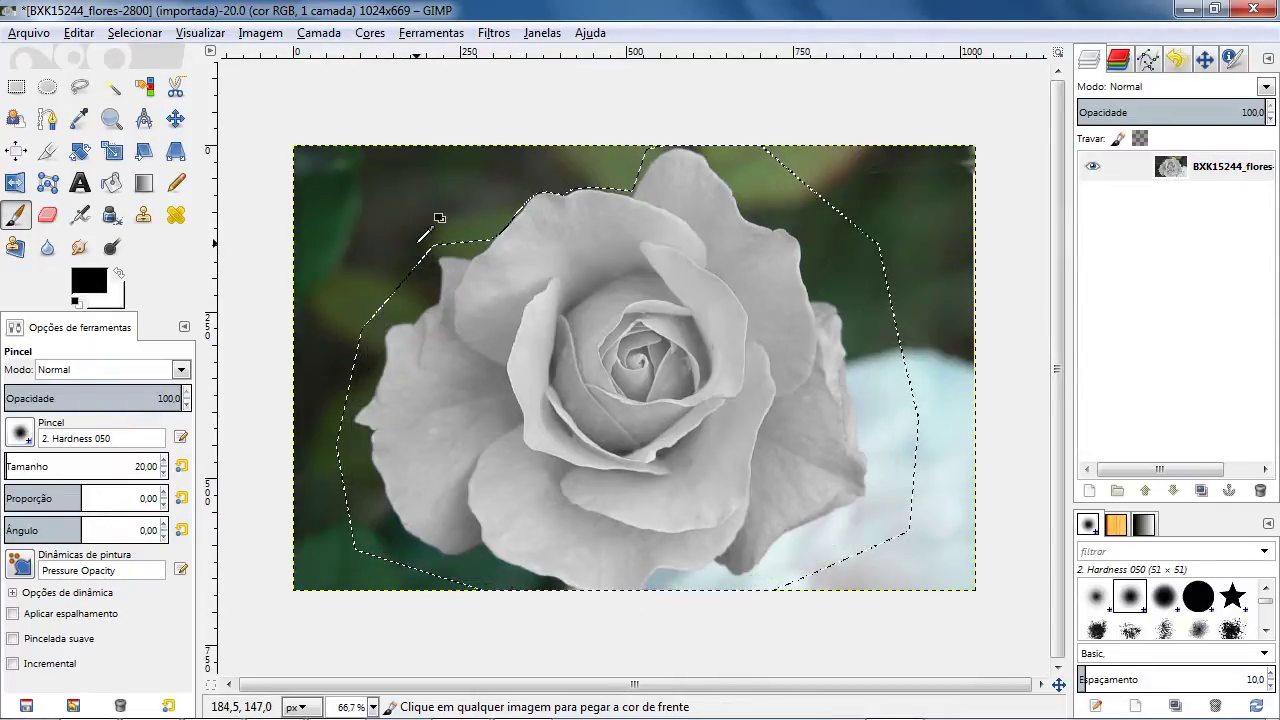
pyautogui.hotkey('ctrl', 'z')
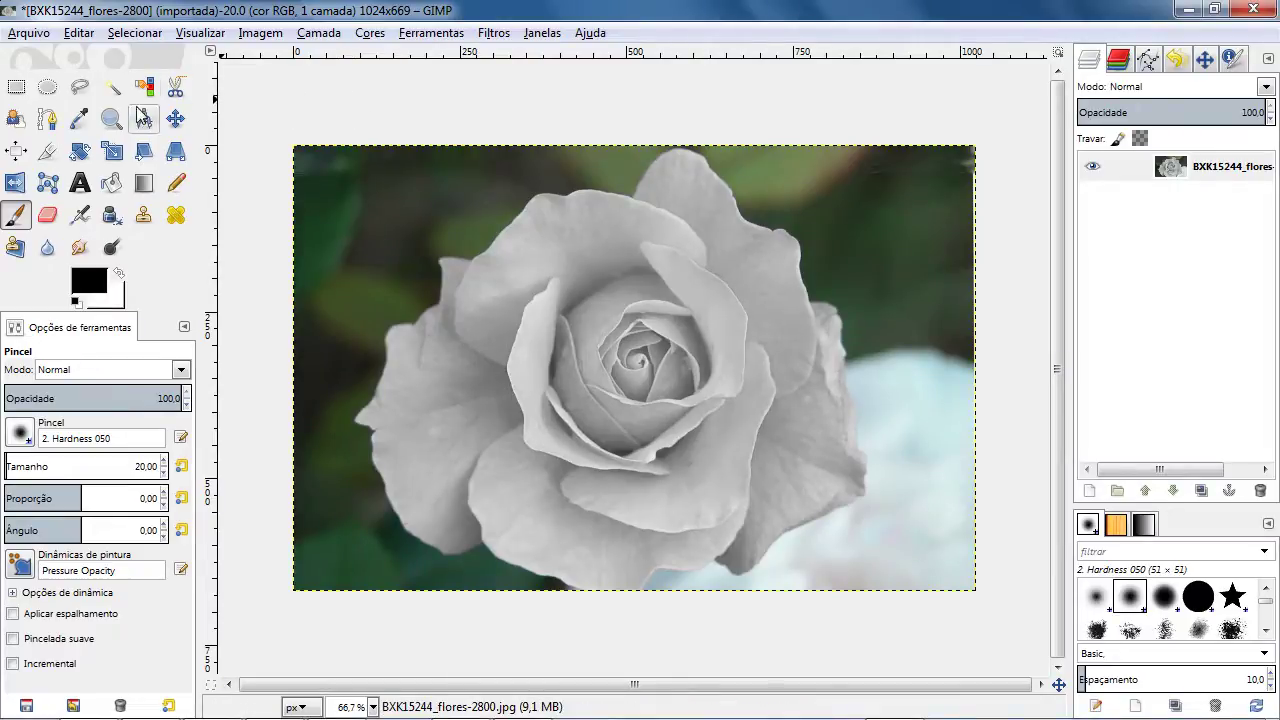
# - Draw an angular path with eight straight-line anchors across the rose's center and upper left, and convert it to a selection
pyautogui.click(47, 118)
pyautogui.click(451, 216)
pyautogui.click(360, 316)
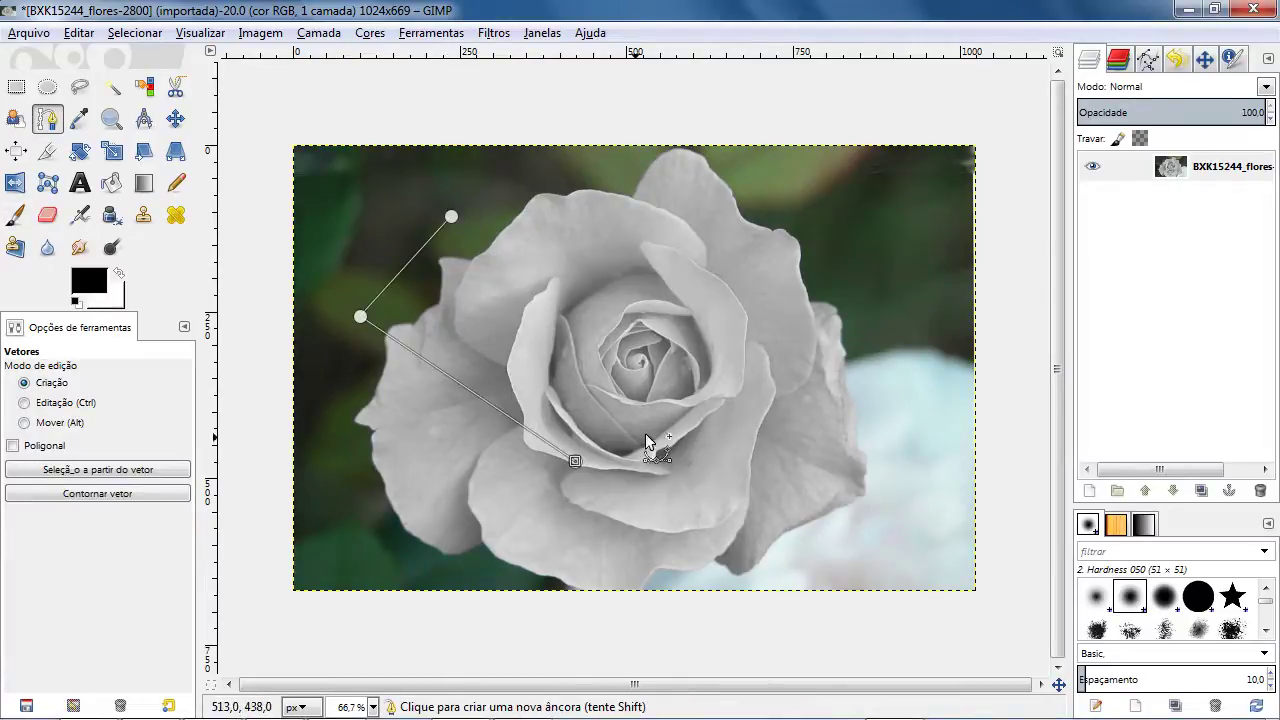
pyautogui.click(575, 461)
pyautogui.click(717, 418)
pyautogui.click(689, 239)
pyautogui.click(551, 176)
pyautogui.click(480, 191)
pyautogui.click(502, 325)
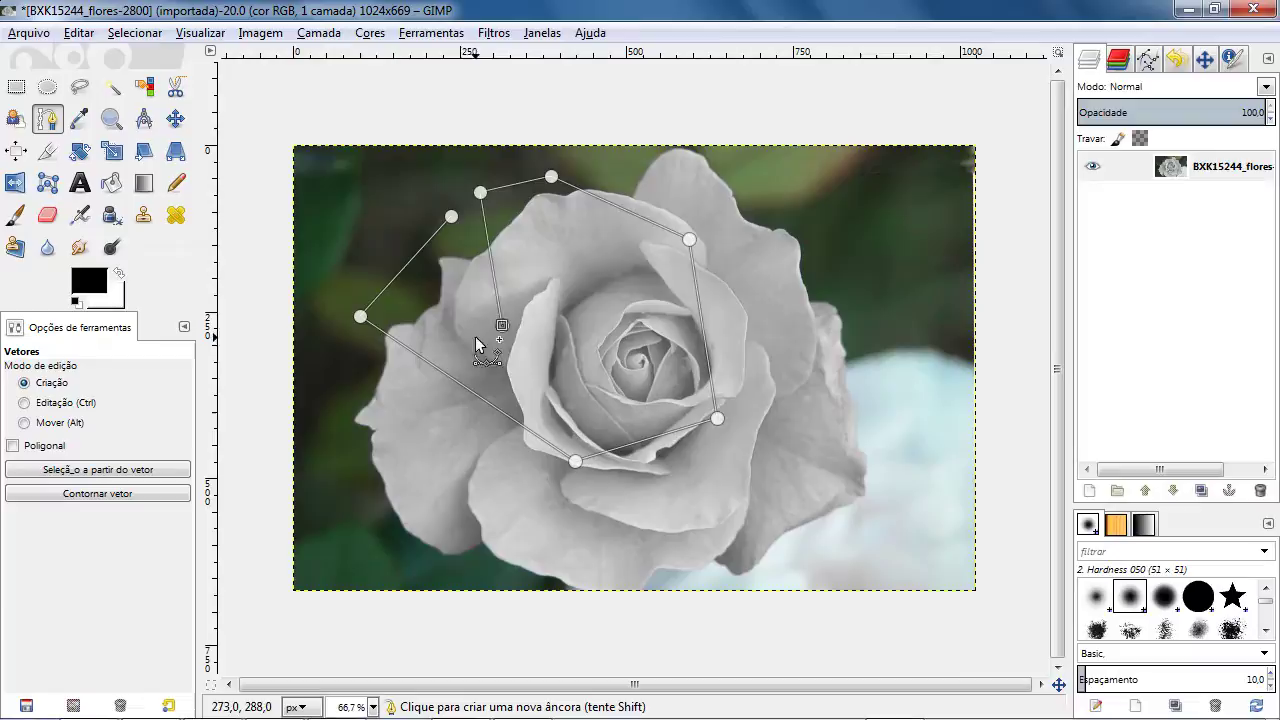
pyautogui.keyDown('ctrl'); pyautogui.click(451, 216); pyautogui.keyUp('ctrl')
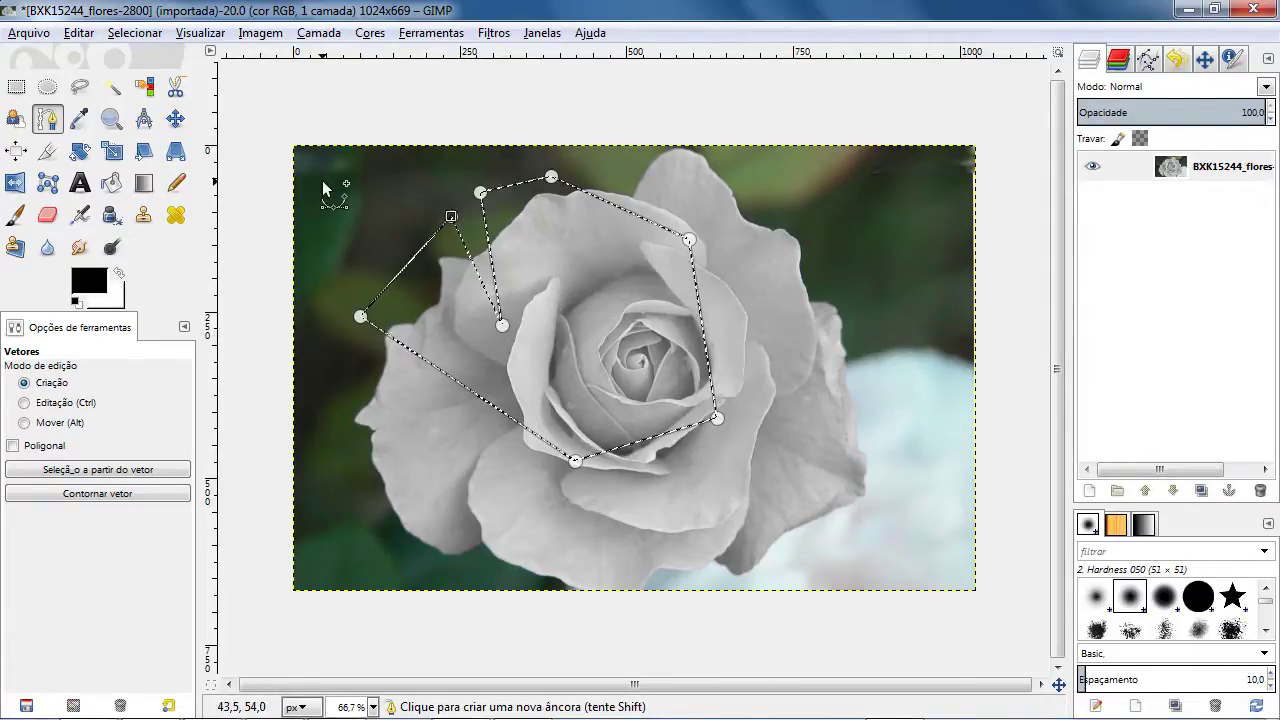
# - Fill the selection with black on a new transparent layer placed beneath the photo, and raise that layer above the photo
pyautogui.click(110, 184)
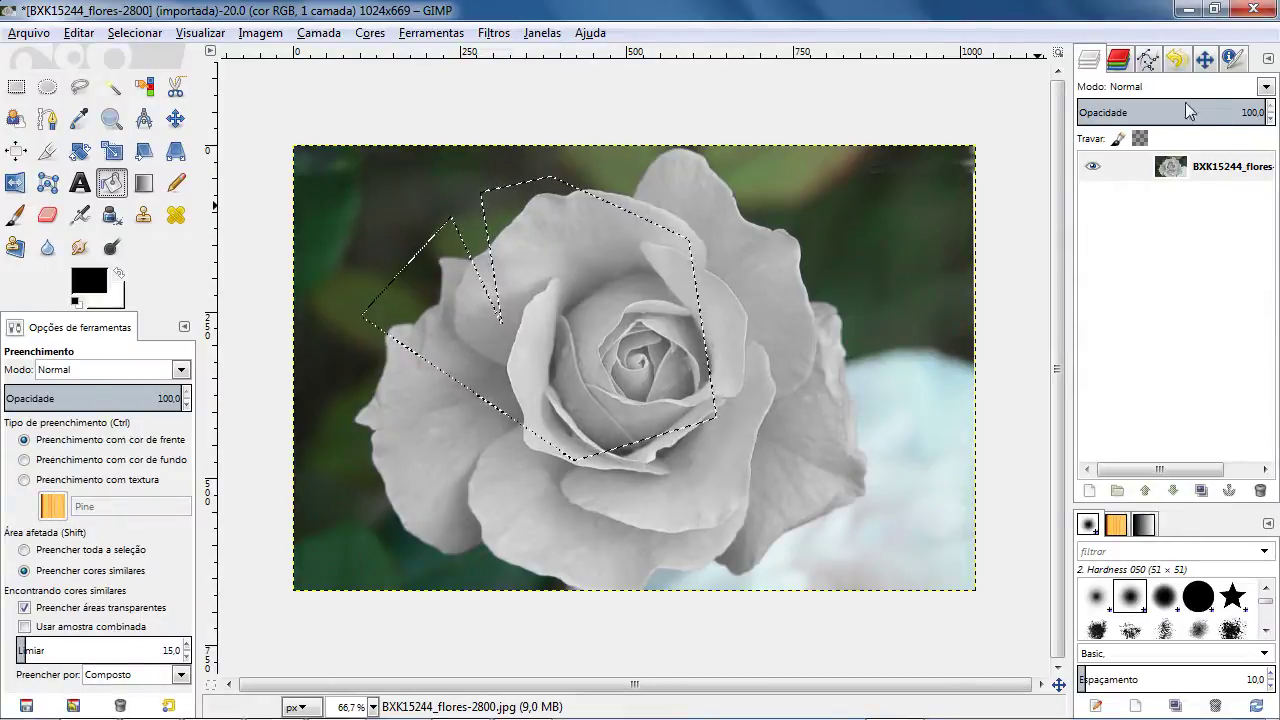
pyautogui.click(1089, 491)
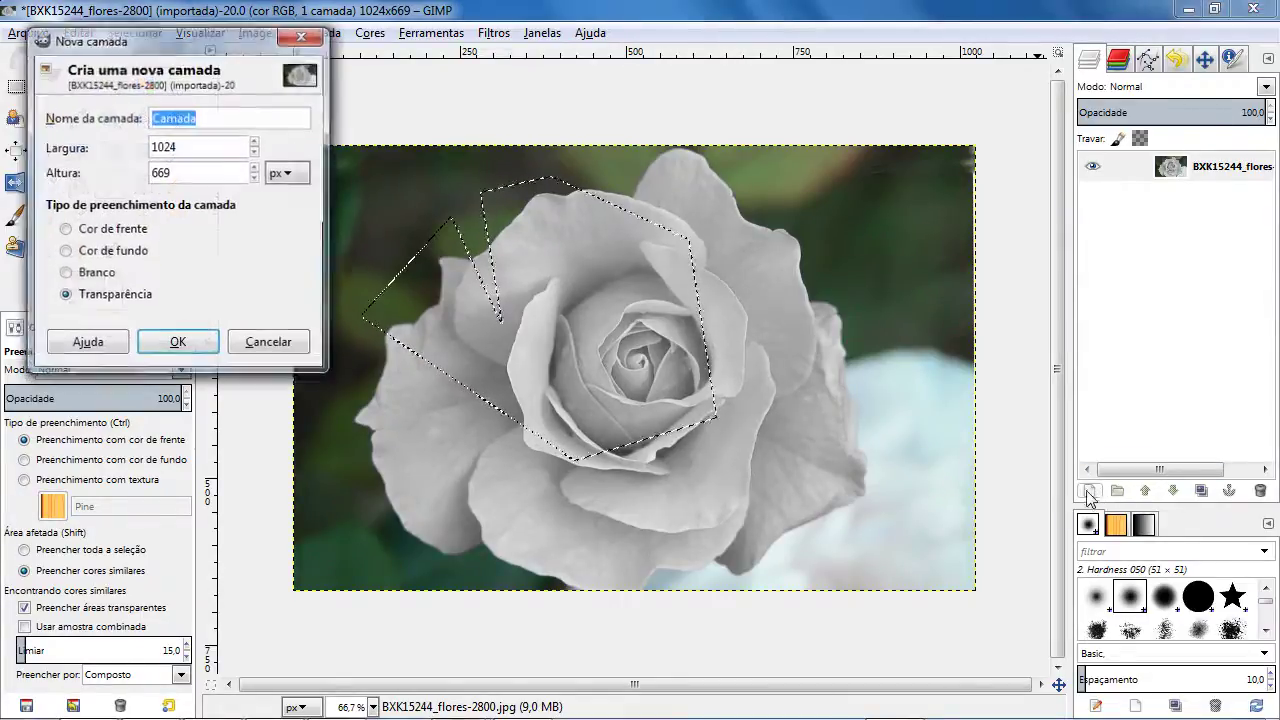
pyautogui.click(177, 341)
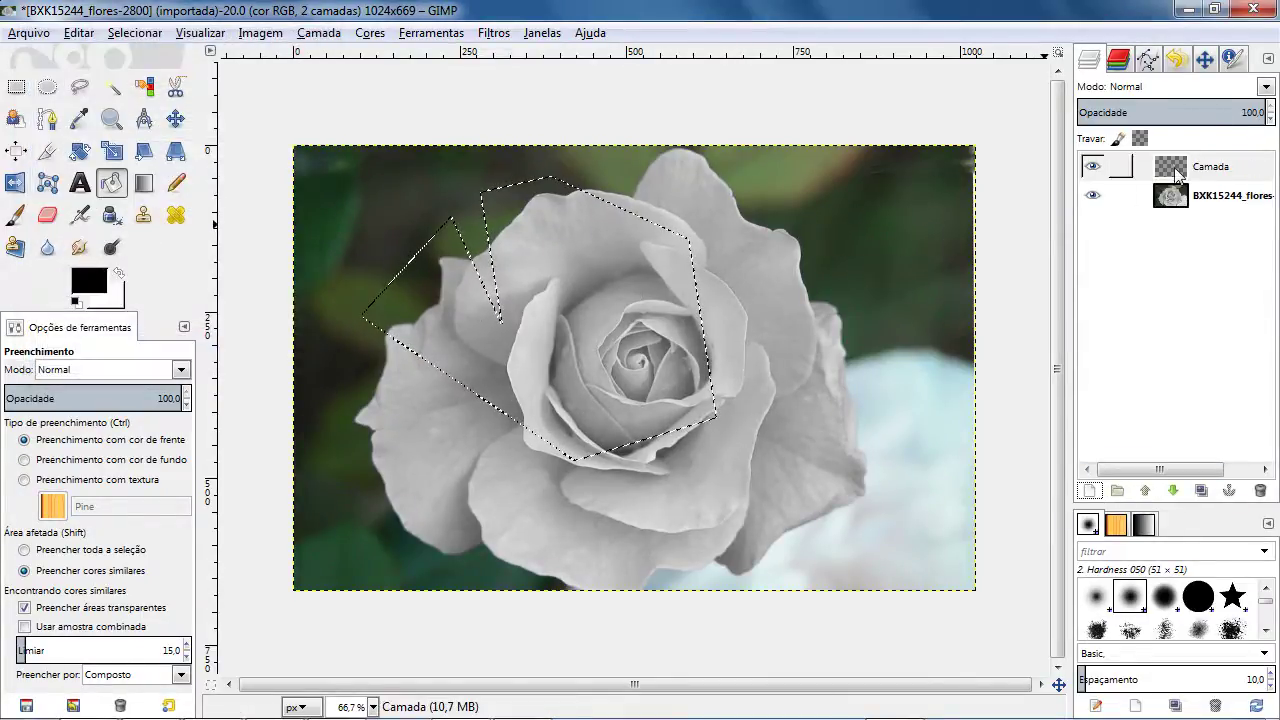
pyautogui.moveTo(1177, 172); pyautogui.dragTo(1190, 210)
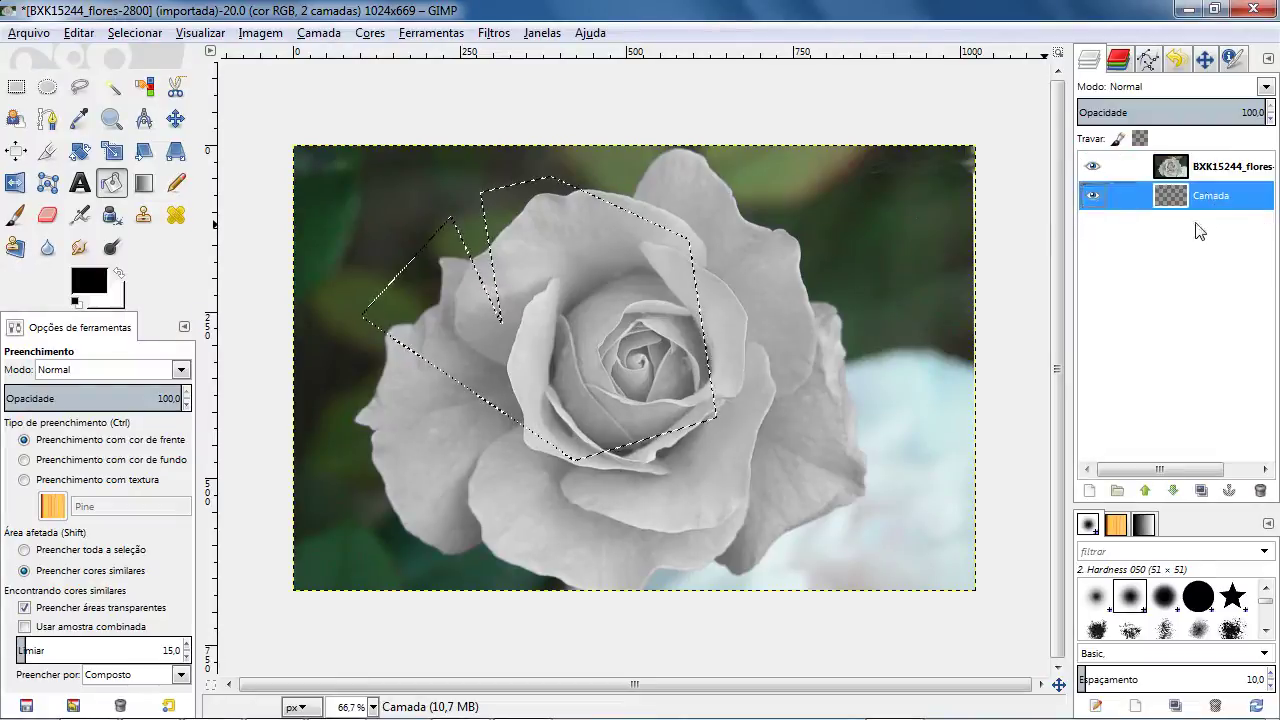
pyautogui.click(530, 302)
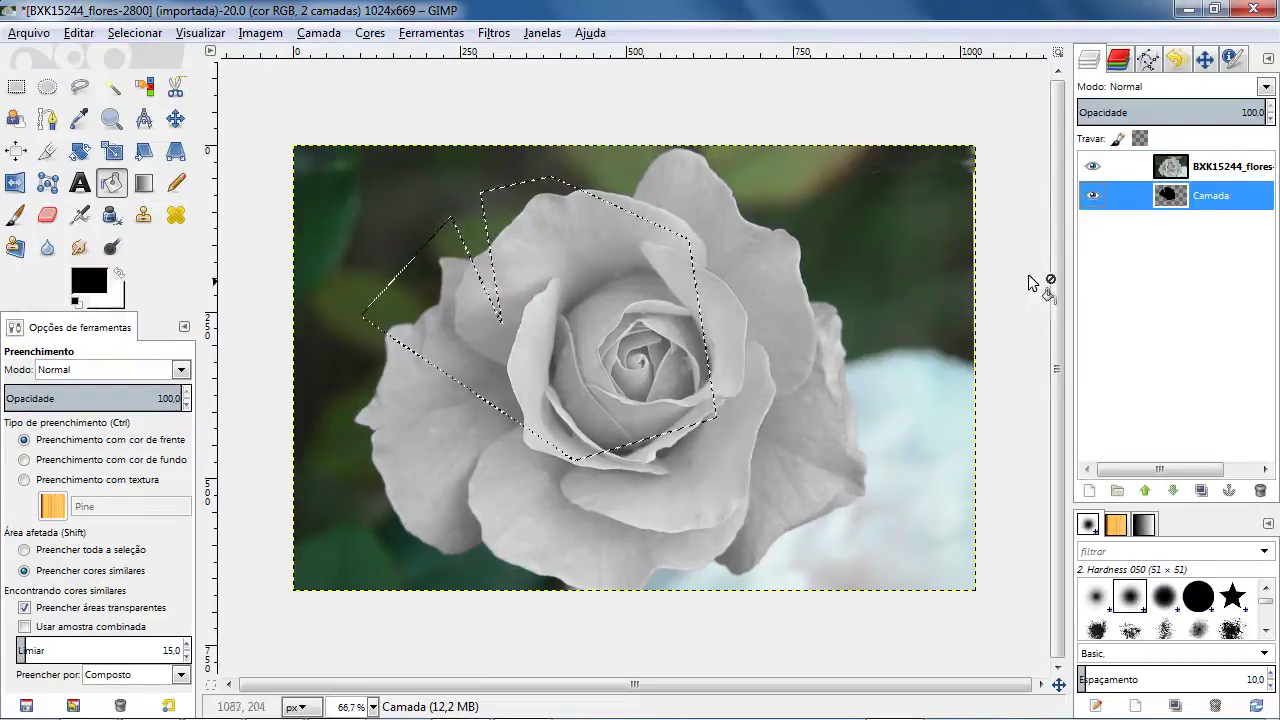
pyautogui.moveTo(1175, 196); pyautogui.dragTo(1190, 166)
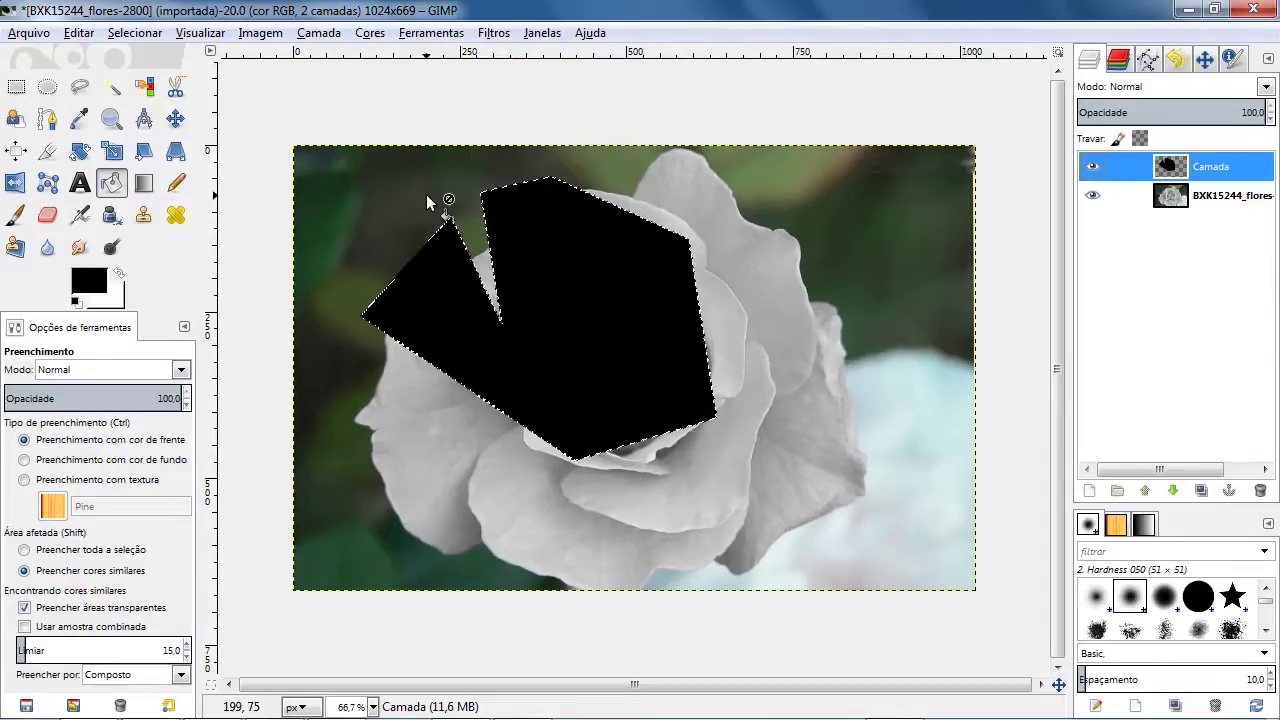
# - Draw a curved path with six anchors from the pale blurred flower across the rose's right petals and past the image's lower edge
pyautogui.click(47, 118)
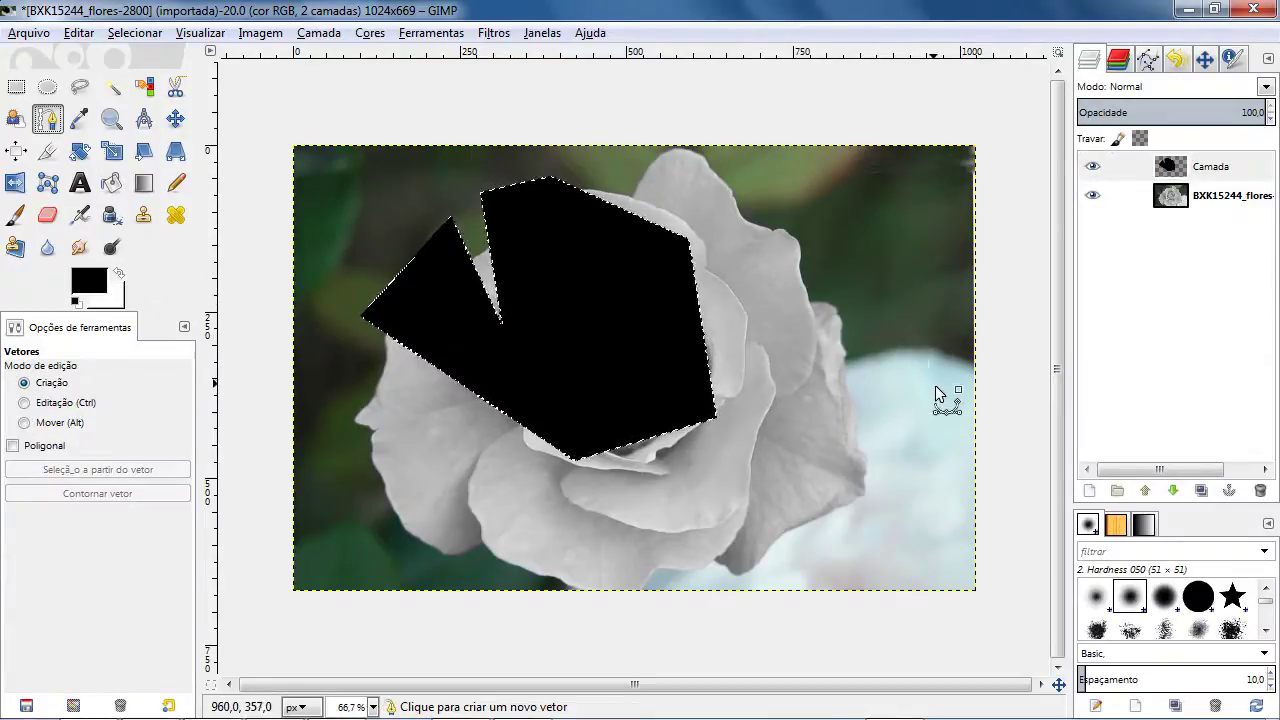
pyautogui.moveTo(931, 384); pyautogui.dragTo(943, 434)
pyautogui.moveTo(876, 316); pyautogui.dragTo(809, 418)
pyautogui.moveTo(731, 440); pyautogui.dragTo(780, 594)
pyautogui.moveTo(877, 540); pyautogui.dragTo(953, 430)
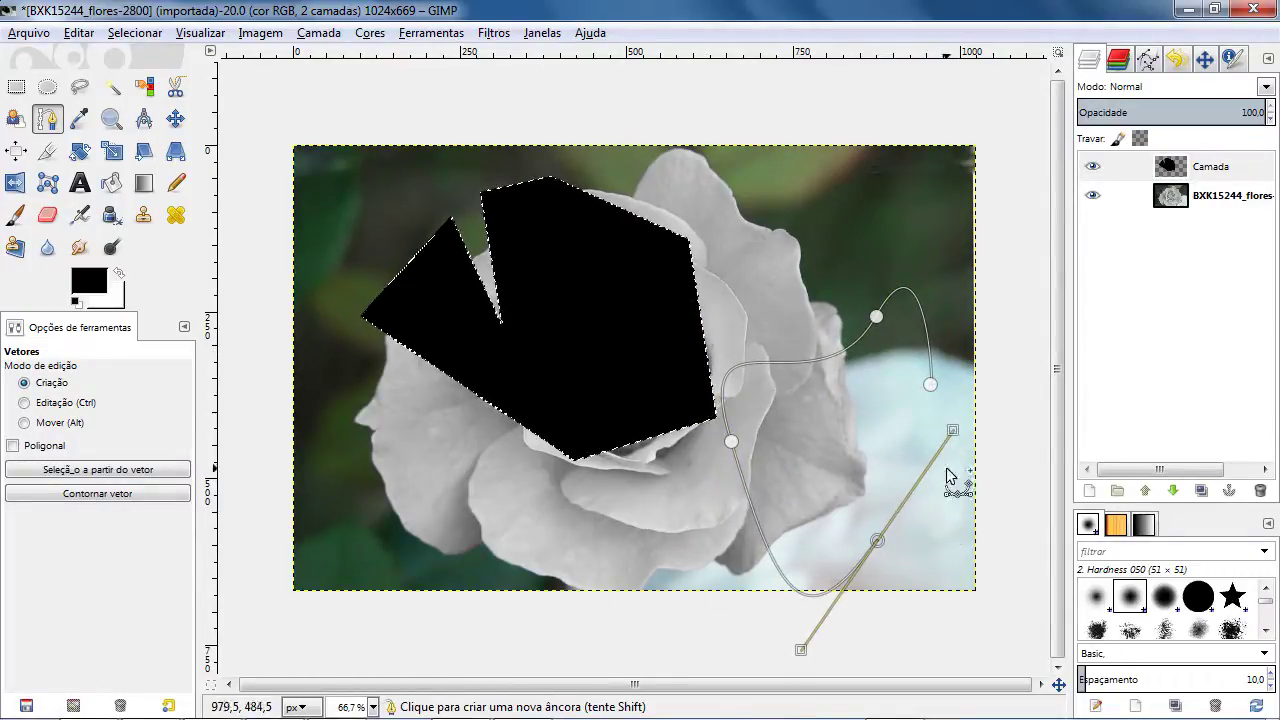
pyautogui.moveTo(957, 522); pyautogui.dragTo(852, 577)
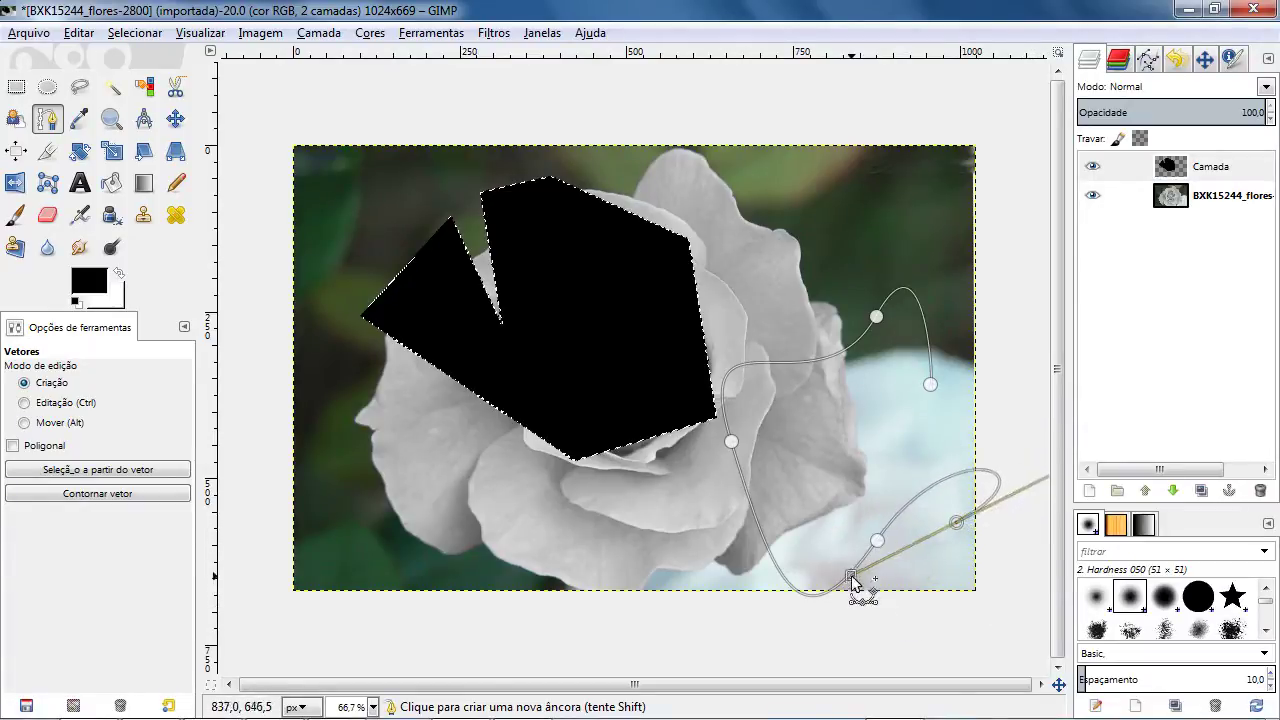
pyautogui.moveTo(955, 614); pyautogui.dragTo(1035, 625)
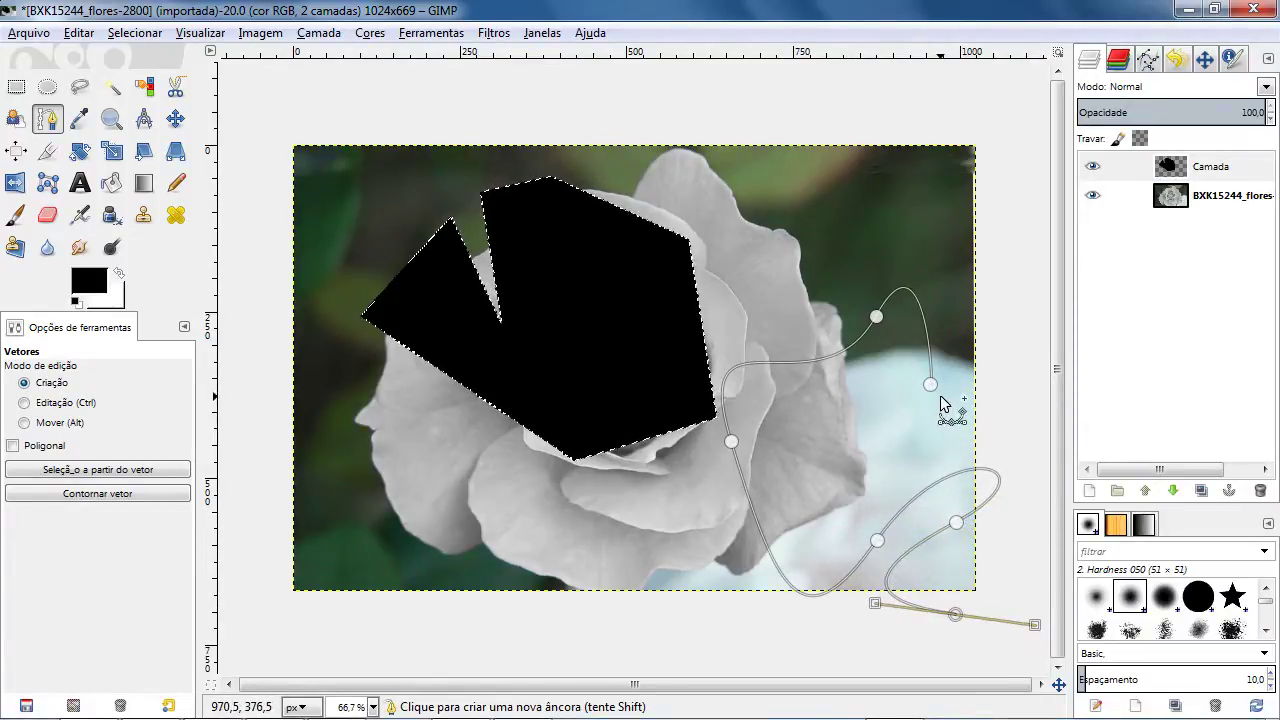
# - Create a selection from the curved path and fill it with black on the new layer
pyautogui.hotkey('shift', 'v')
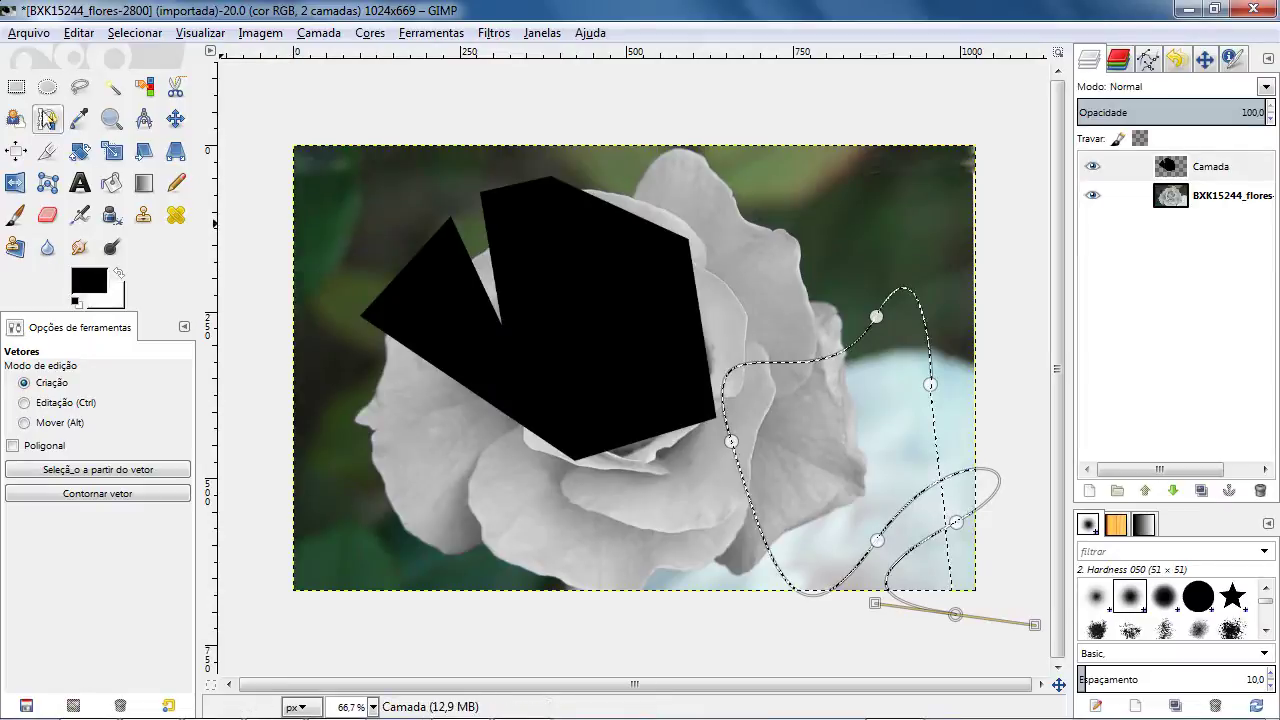
pyautogui.click(111, 182)
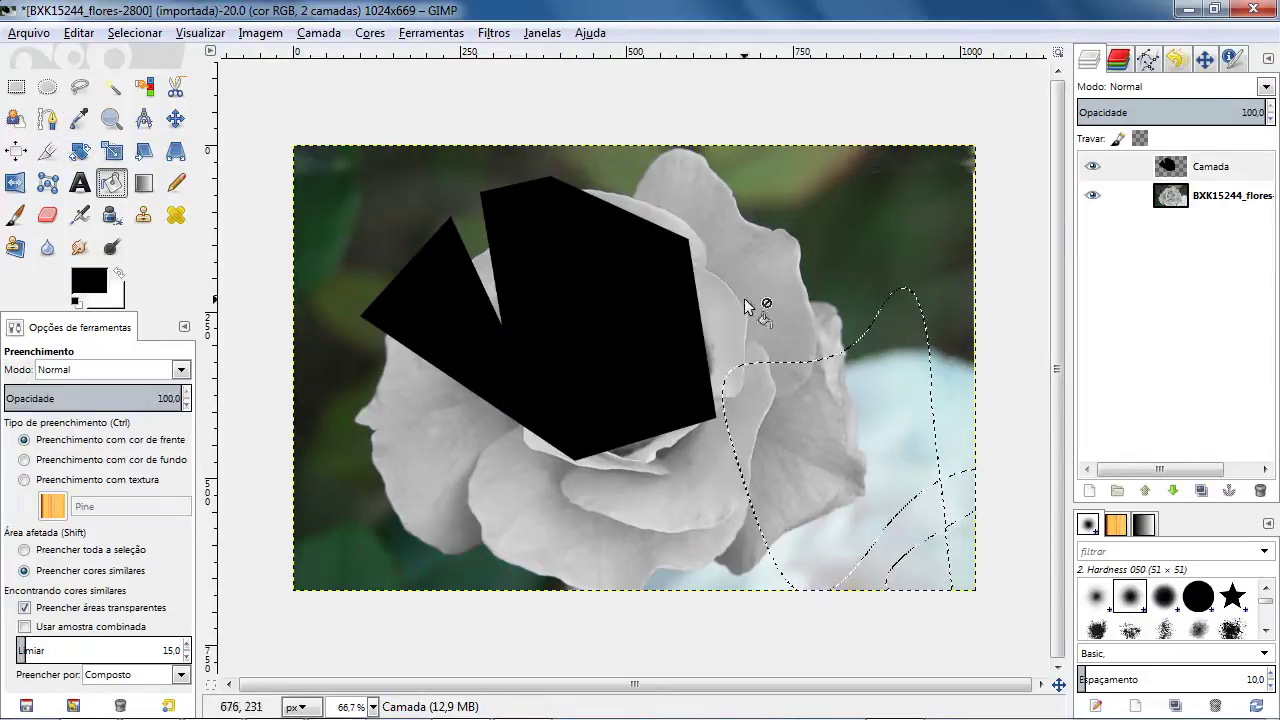
pyautogui.click(814, 443)
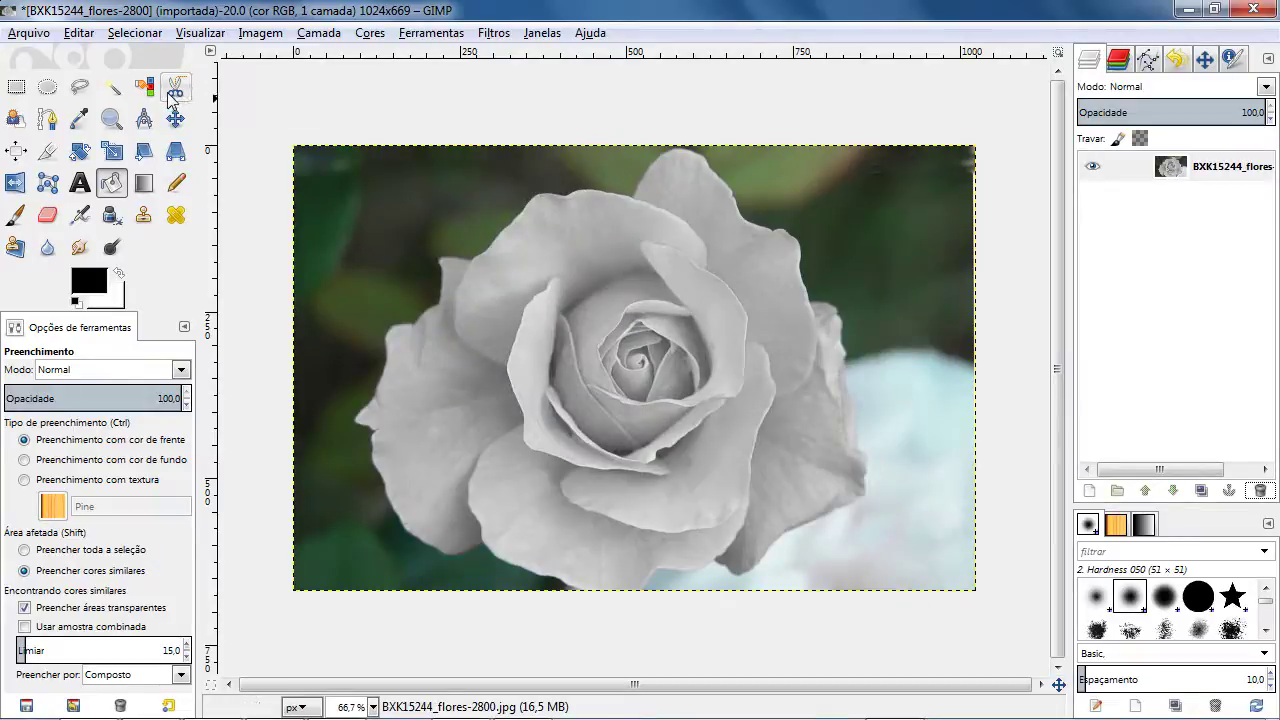
# - Sample a dark green foreground color from the upper-left leaf with the Color Picker, and resample it from the leaves below the rose
pyautogui.click(80, 119)
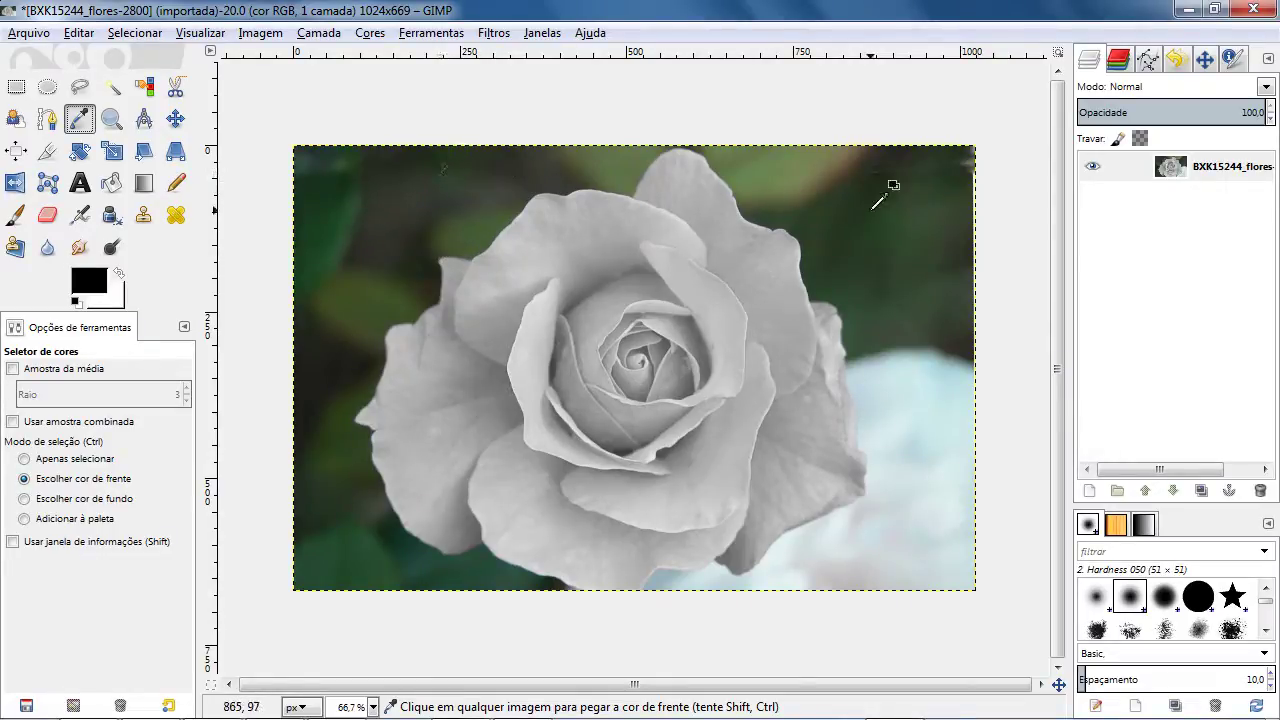
pyautogui.press('Delete')
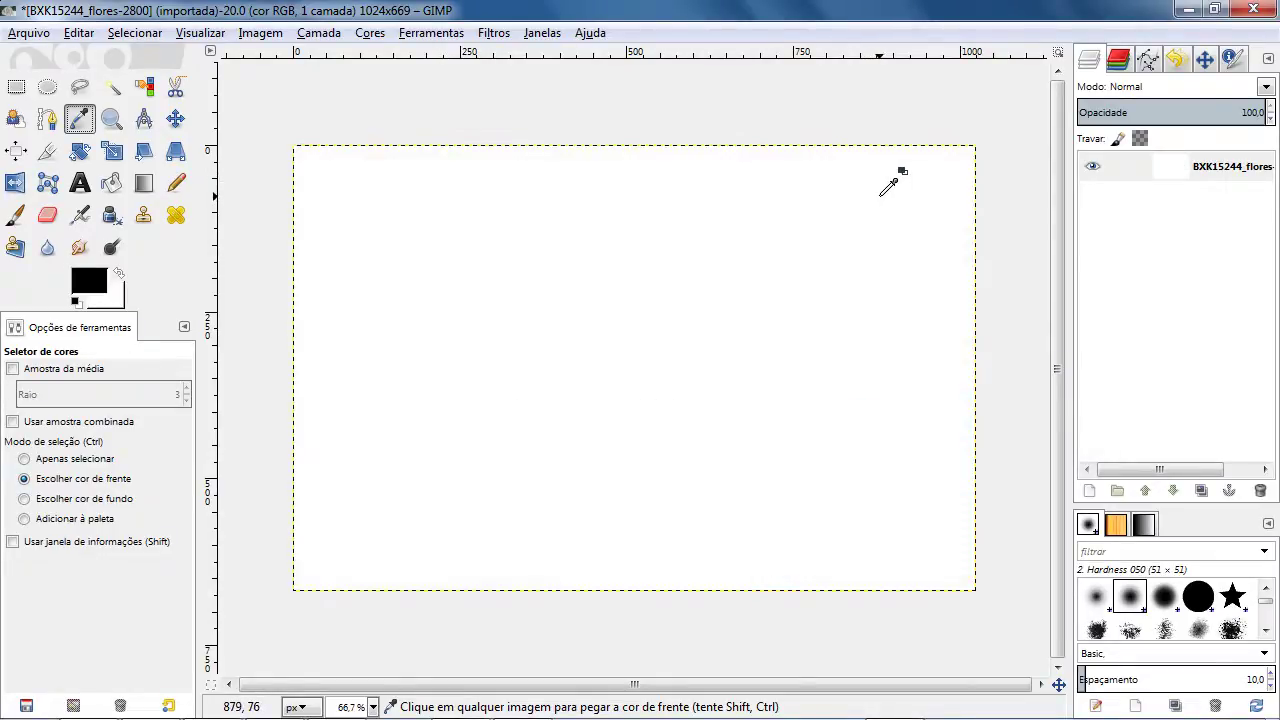
pyautogui.hotkey('ctrl', 'z')
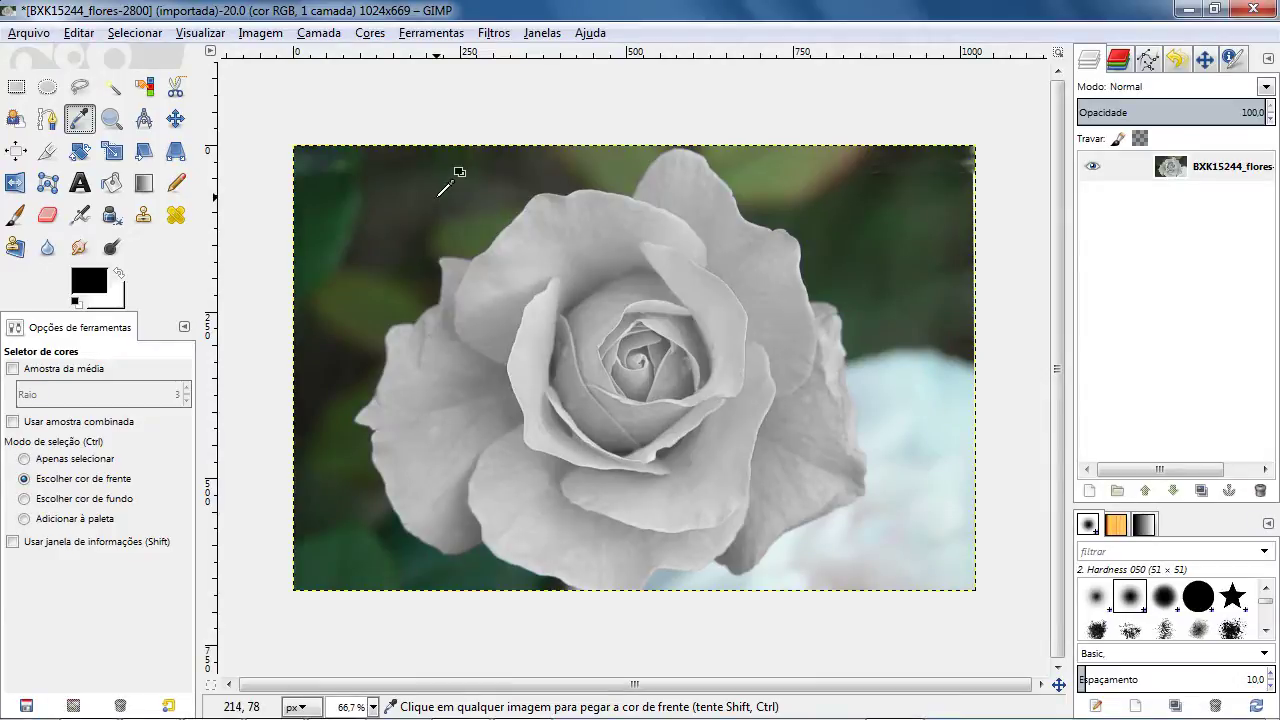
pyautogui.click(341, 214)
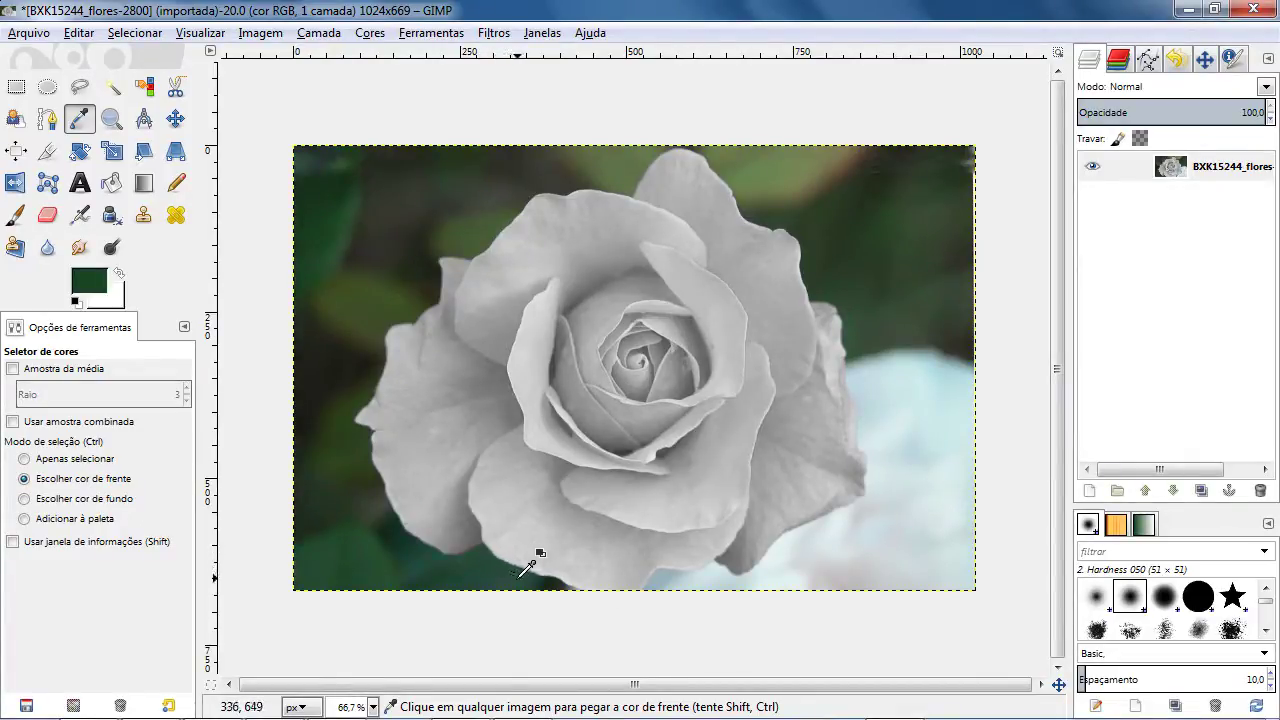
pyautogui.click(518, 578)
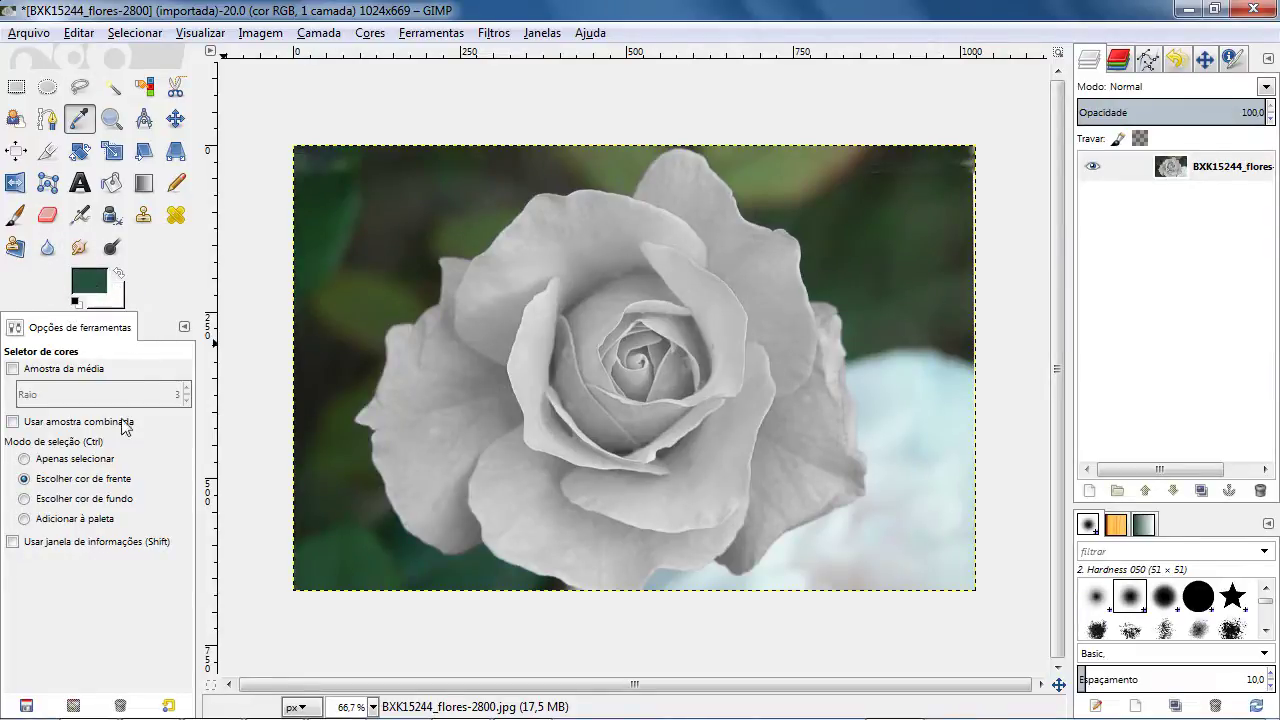
# - Sample the pale blue blurred flower as the background color, and return the Color Picker to foreground mode with an olive green foreground
pyautogui.click(72, 499)
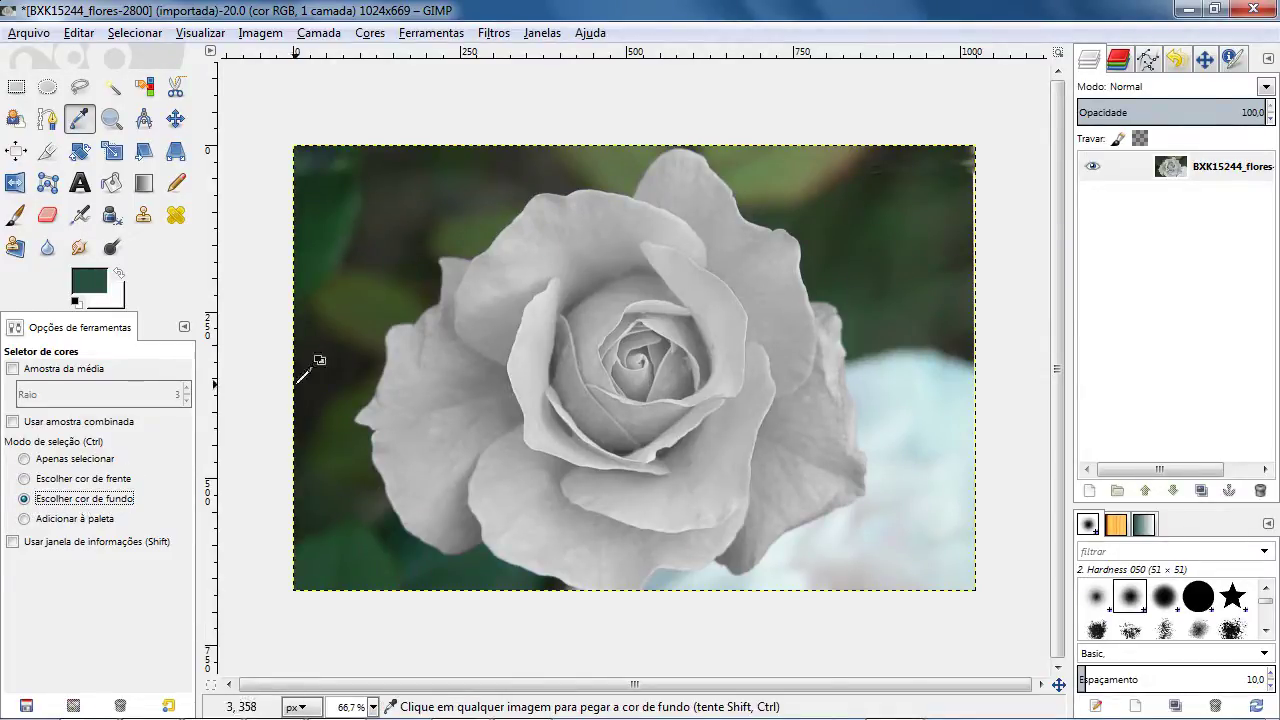
pyautogui.click(918, 446)
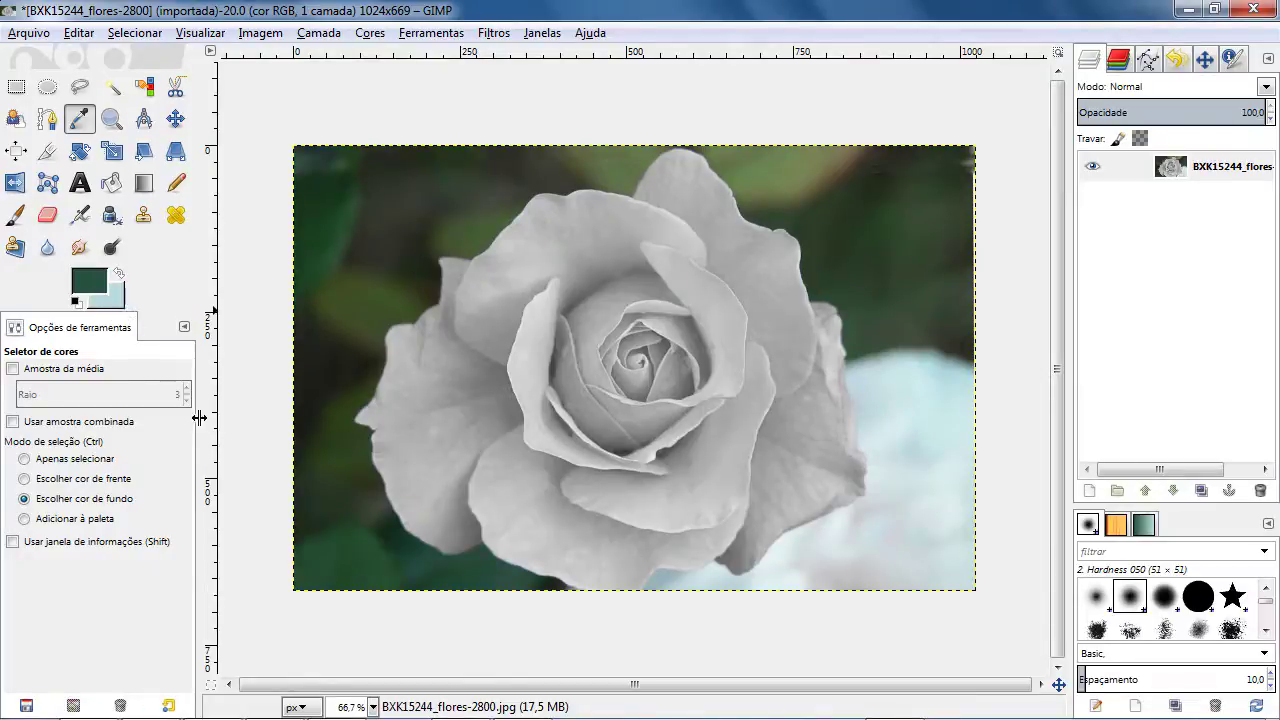
pyautogui.click(57, 520)
pyautogui.click(58, 462)
pyautogui.click(42, 478)
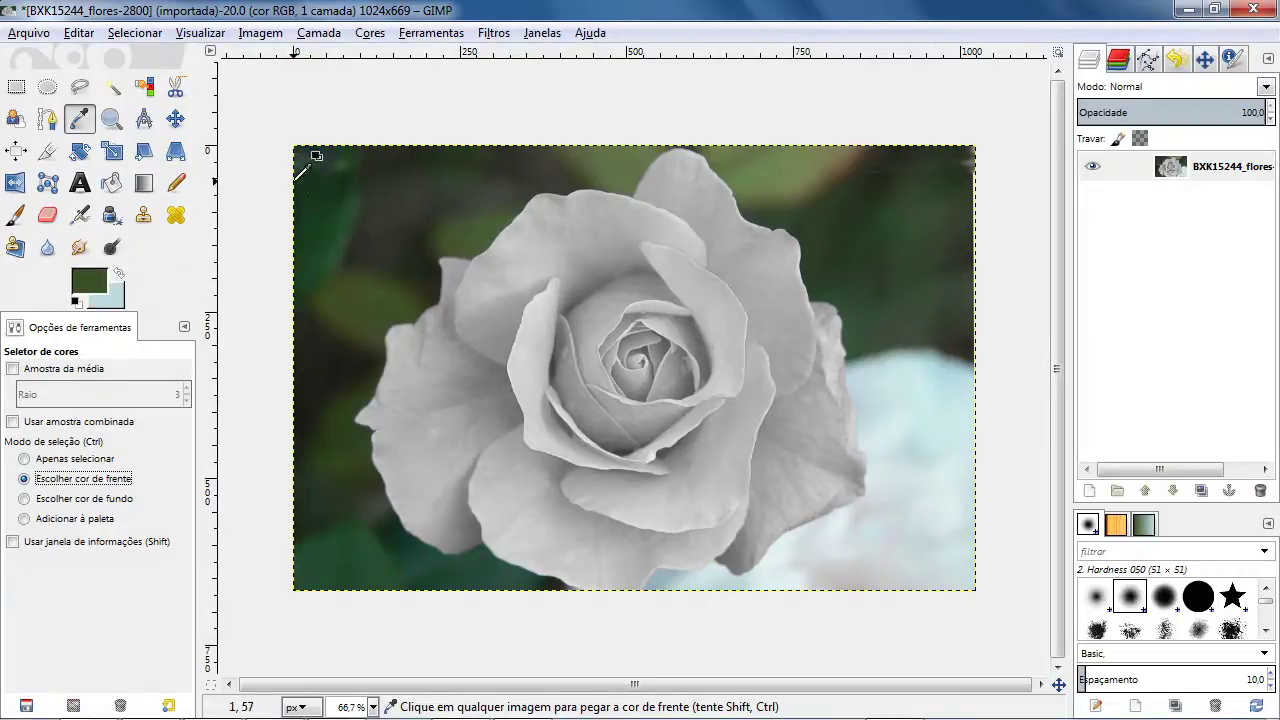
# - Magnify the rose's center to 300% with the Zoom tool
pyautogui.click(111, 120)
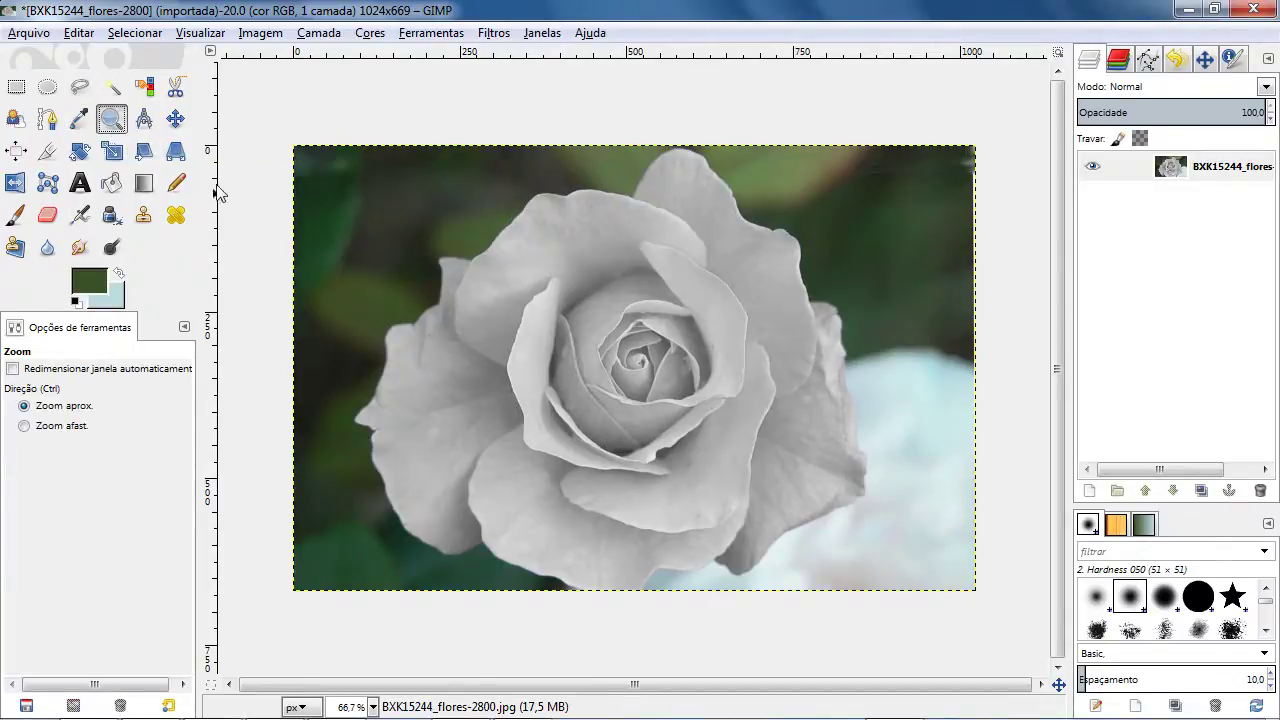
pyautogui.click(582, 324)
pyautogui.click(582, 324)
pyautogui.click(582, 324)
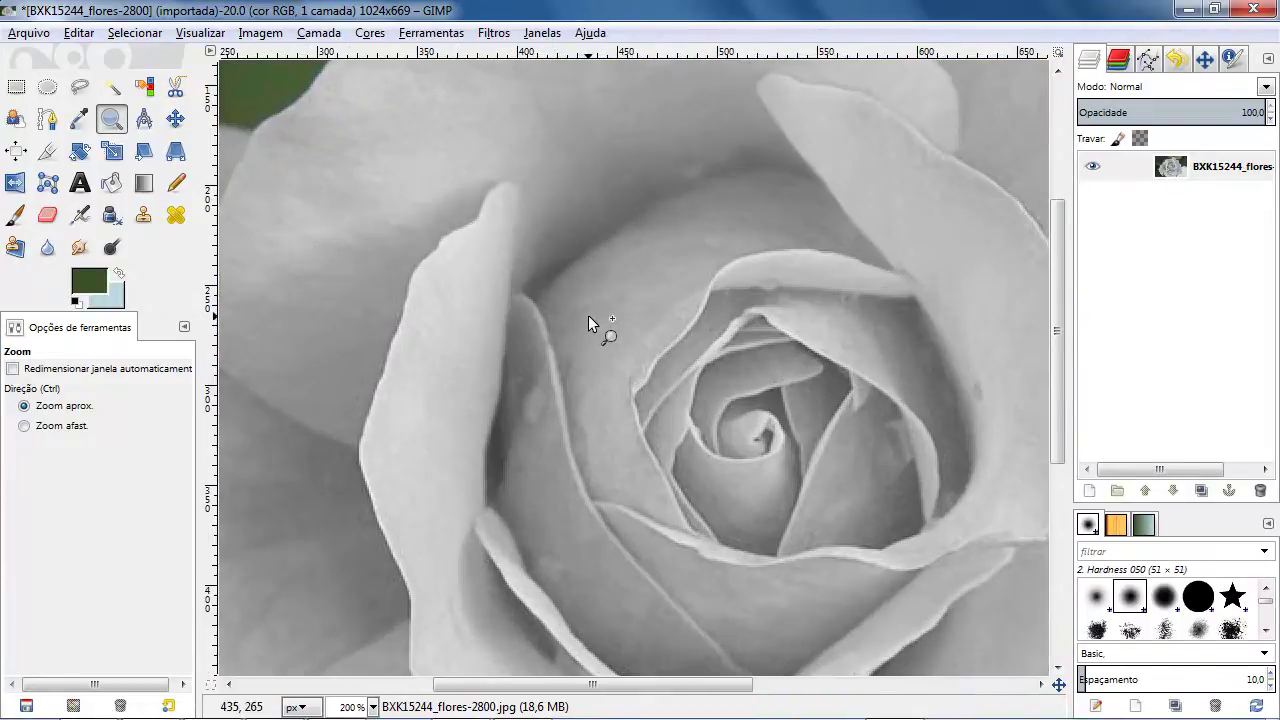
pyautogui.click(585, 317)
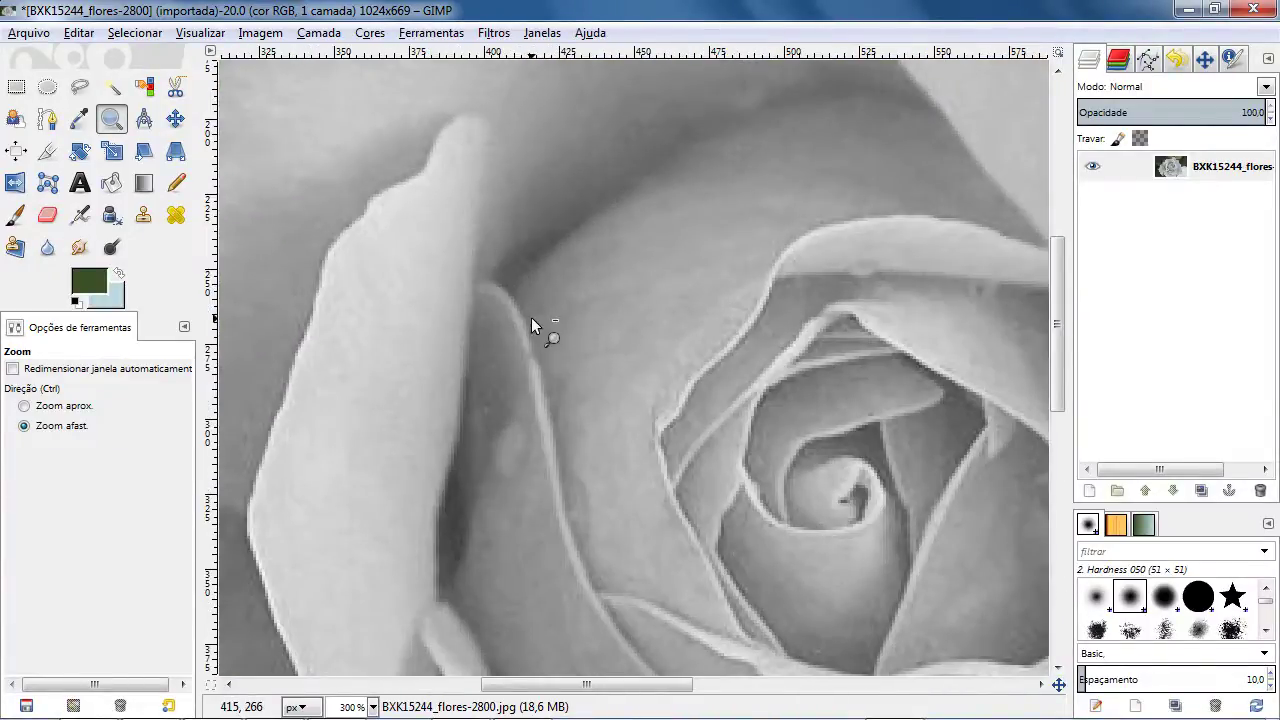
# - Zoom out with the Zoom tool until the whole image is displayed at 12.5%
pyautogui.keyDown('ctrl'); pyautogui.click(531, 317); pyautogui.keyUp('ctrl')
pyautogui.keyDown('ctrl'); pyautogui.click(531, 317); pyautogui.keyUp('ctrl')
pyautogui.keyDown('ctrl'); pyautogui.click(531, 317); pyautogui.keyUp('ctrl')
pyautogui.keyDown('ctrl'); pyautogui.click(531, 317); pyautogui.keyUp('ctrl')
pyautogui.keyDown('ctrl'); pyautogui.click(531, 317); pyautogui.keyUp('ctrl')
pyautogui.keyDown('ctrl'); pyautogui.click(531, 317); pyautogui.keyUp('ctrl')
pyautogui.keyDown('ctrl'); pyautogui.click(531, 317); pyautogui.keyUp('ctrl')
pyautogui.keyDown('ctrl'); pyautogui.click(531, 317); pyautogui.keyUp('ctrl')
pyautogui.keyDown('ctrl'); pyautogui.click(531, 317); pyautogui.keyUp('ctrl')
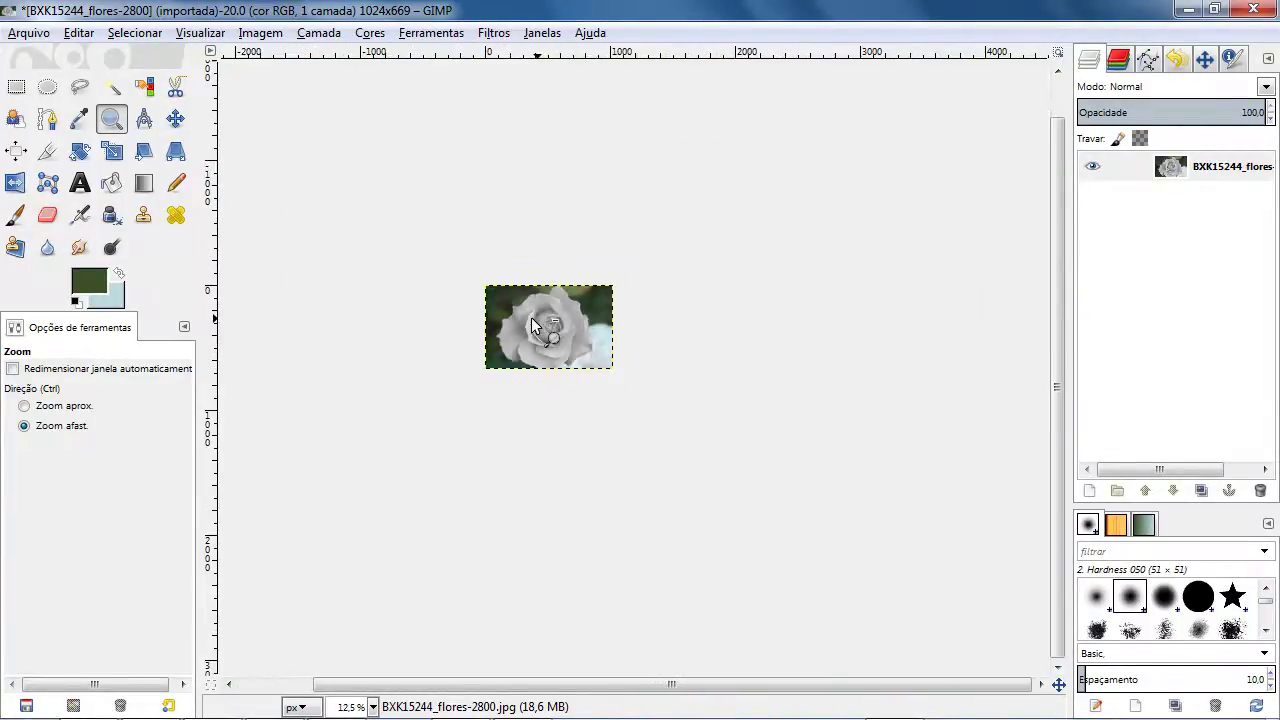
# - Enlarge the view to 50% and center the image in the canvas
pyautogui.click(540, 333)
pyautogui.click(540, 333)
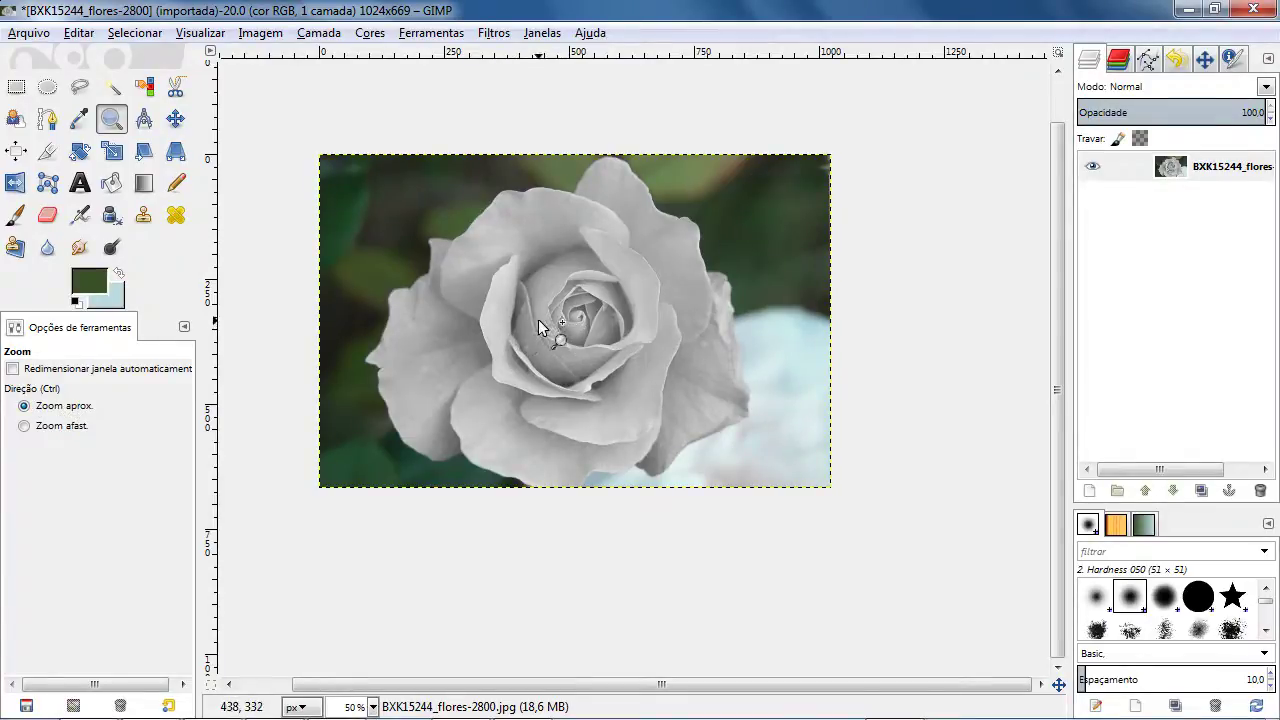
pyautogui.moveTo(466, 320); pyautogui.dragTo(551, 369)
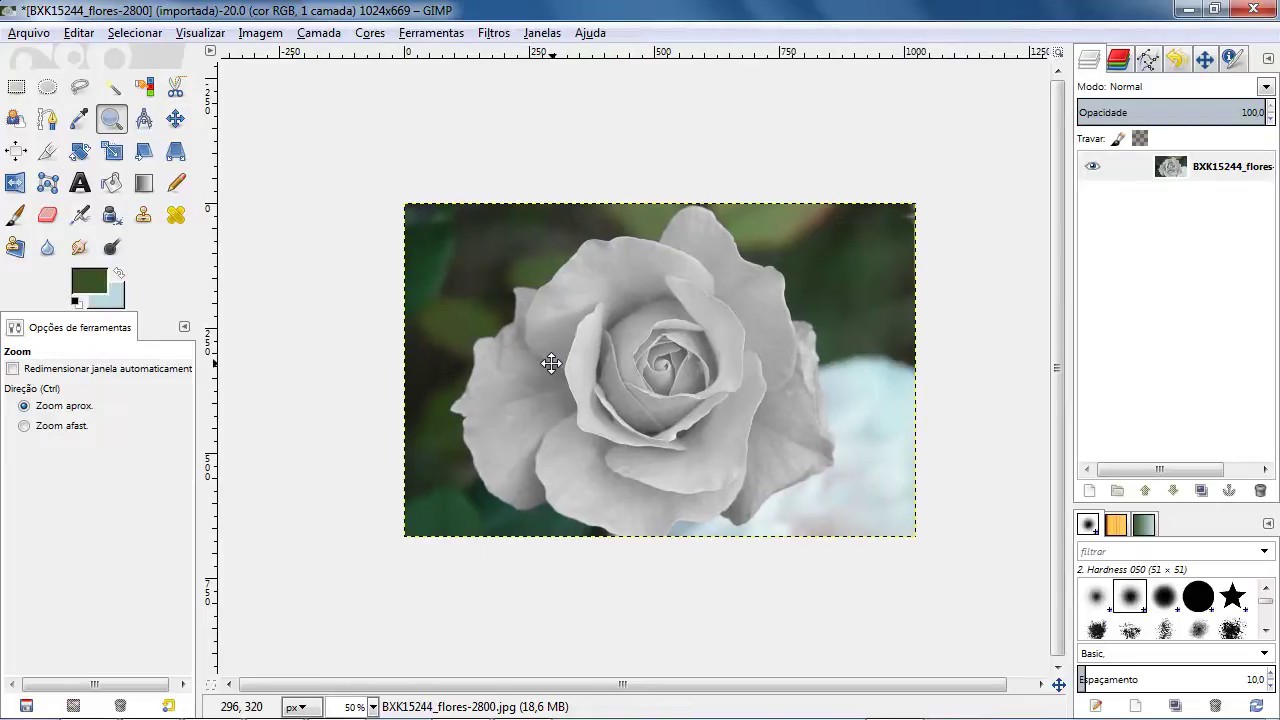
# - Magnify the rose's innermost petals to 400%, and set the Zoom tool's direction to zoom out
pyautogui.click(665, 352)
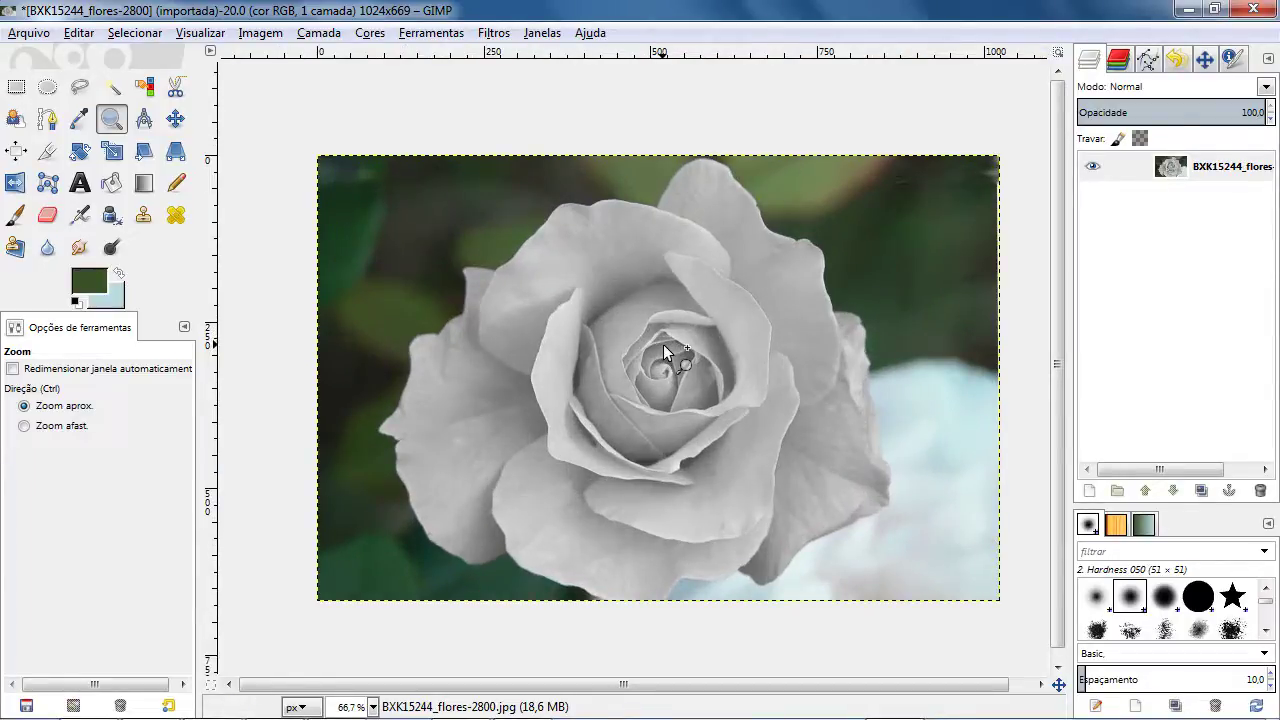
pyautogui.click(665, 352)
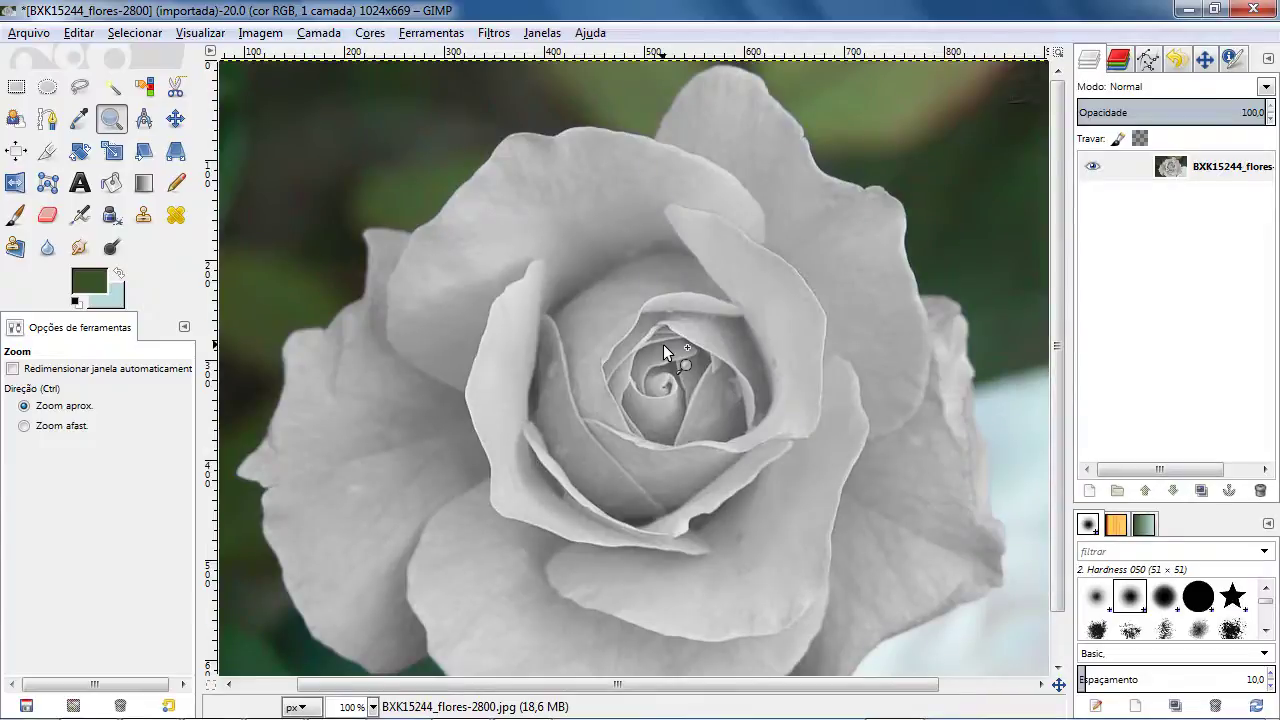
pyautogui.click(664, 346)
pyautogui.click(664, 346)
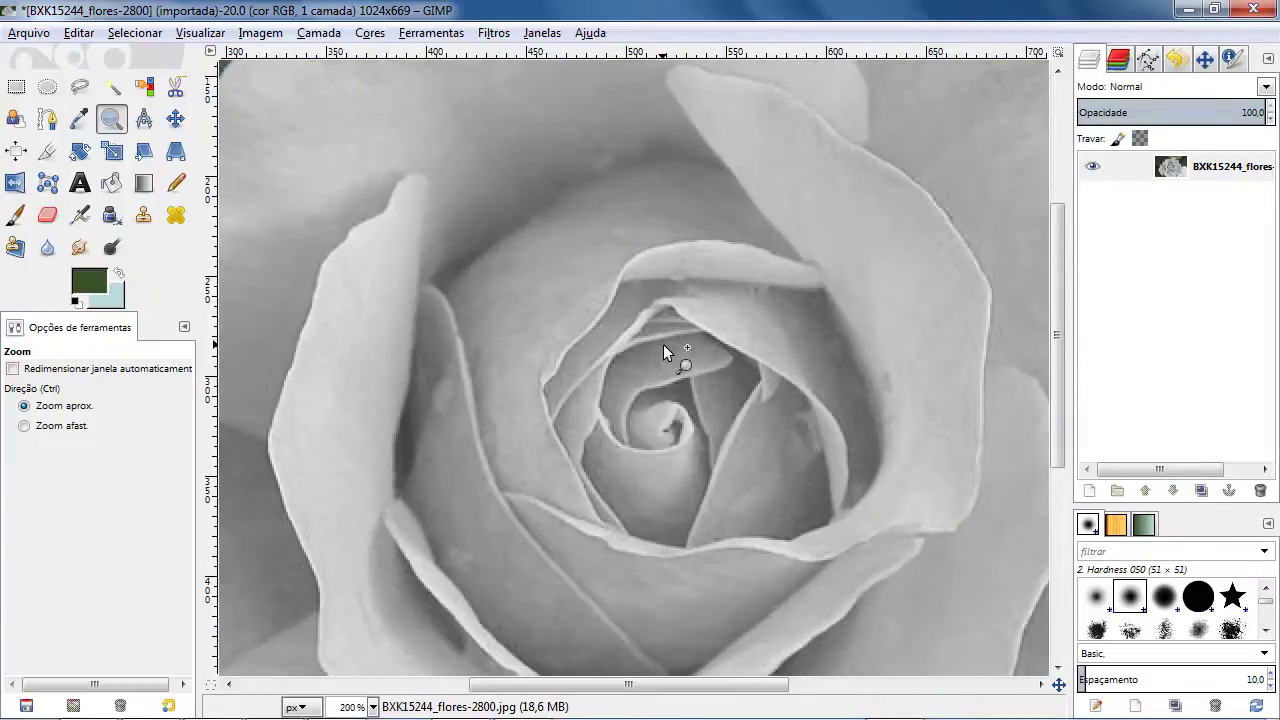
pyautogui.click(663, 344)
pyautogui.click(663, 344)
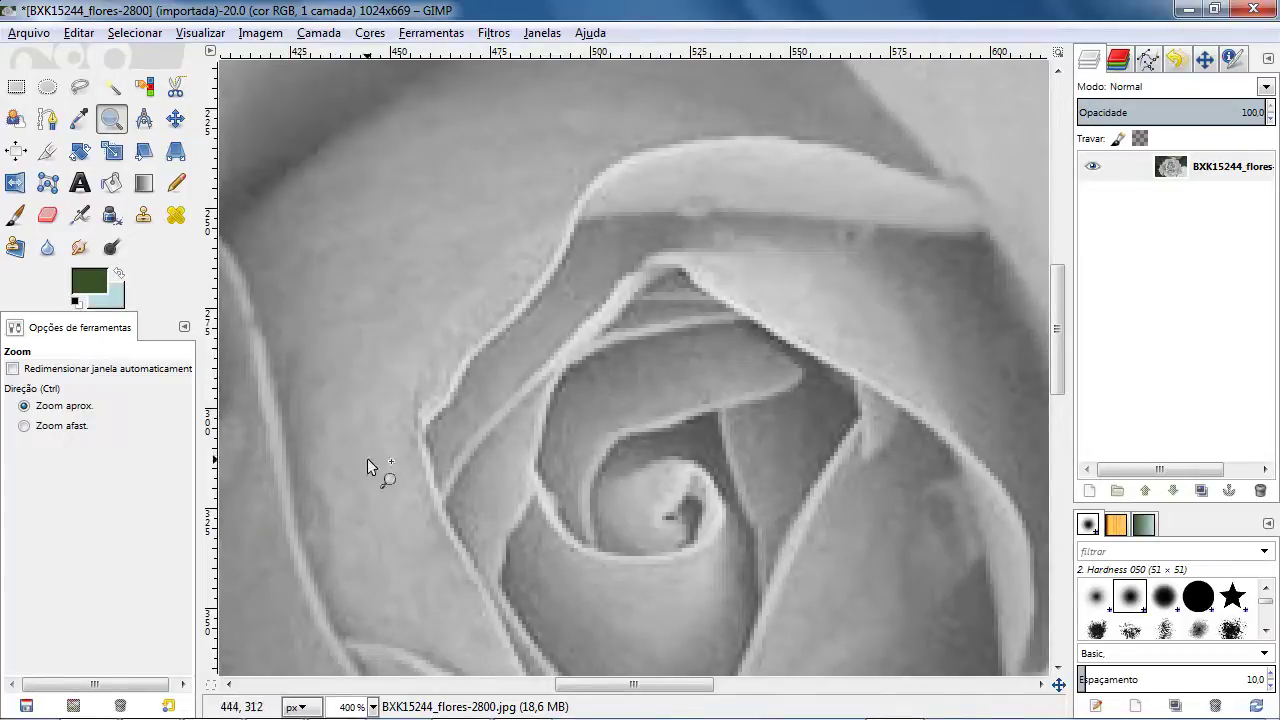
pyautogui.click(80, 428)
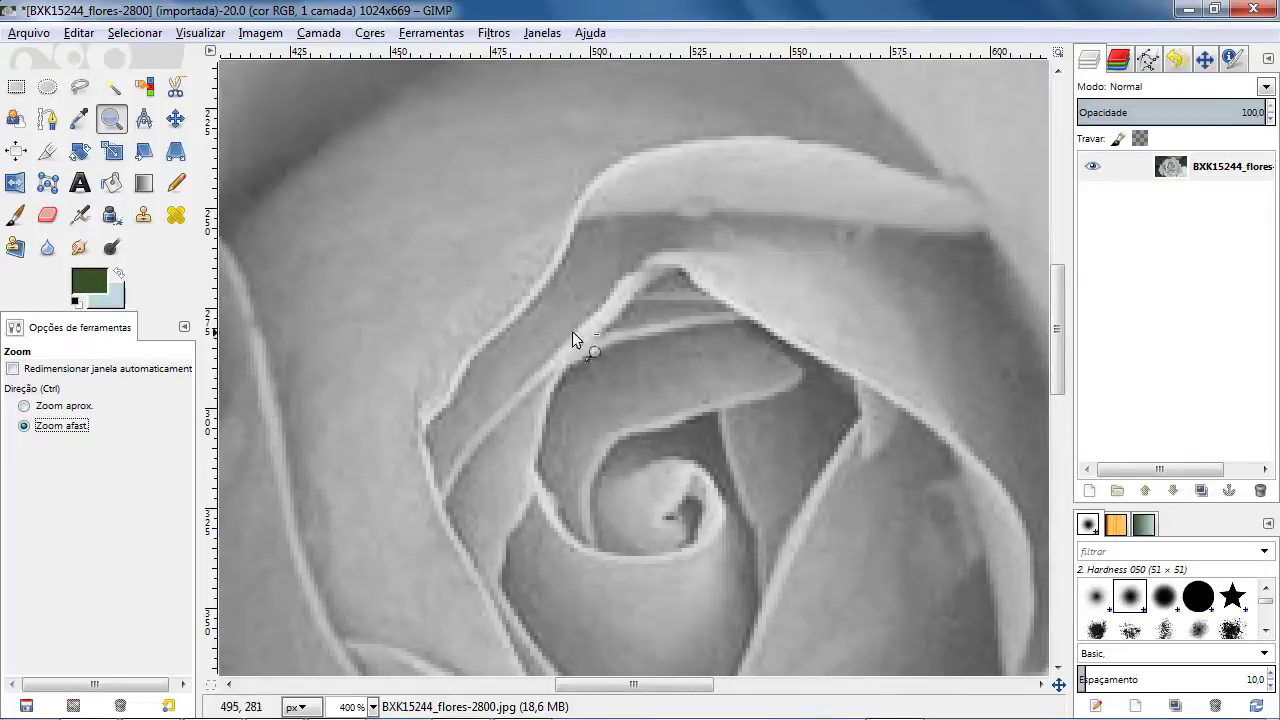
# - Zoom out from the rose's center with the Zoom tool until the view reaches 33.3%
pyautogui.click(657, 325)
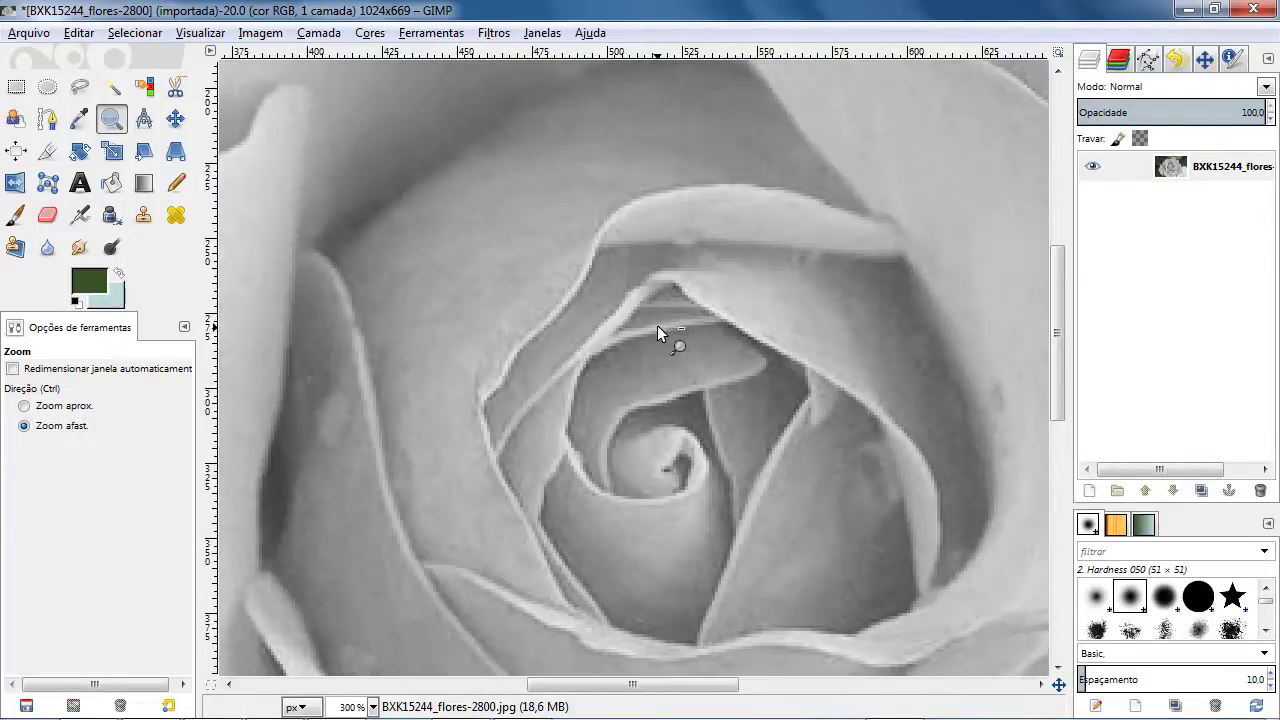
pyautogui.click(657, 325)
pyautogui.click(657, 325)
pyautogui.click(657, 325)
pyautogui.click(657, 325)
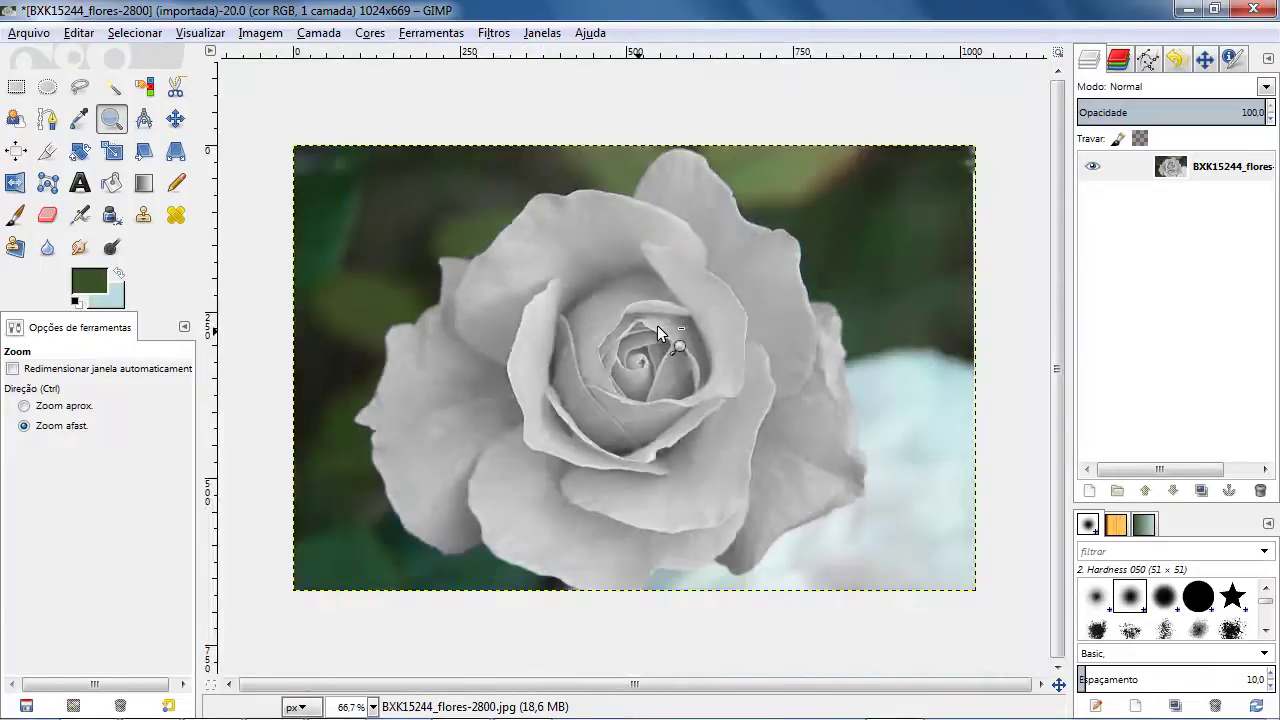
pyautogui.click(657, 325)
pyautogui.click(657, 325)
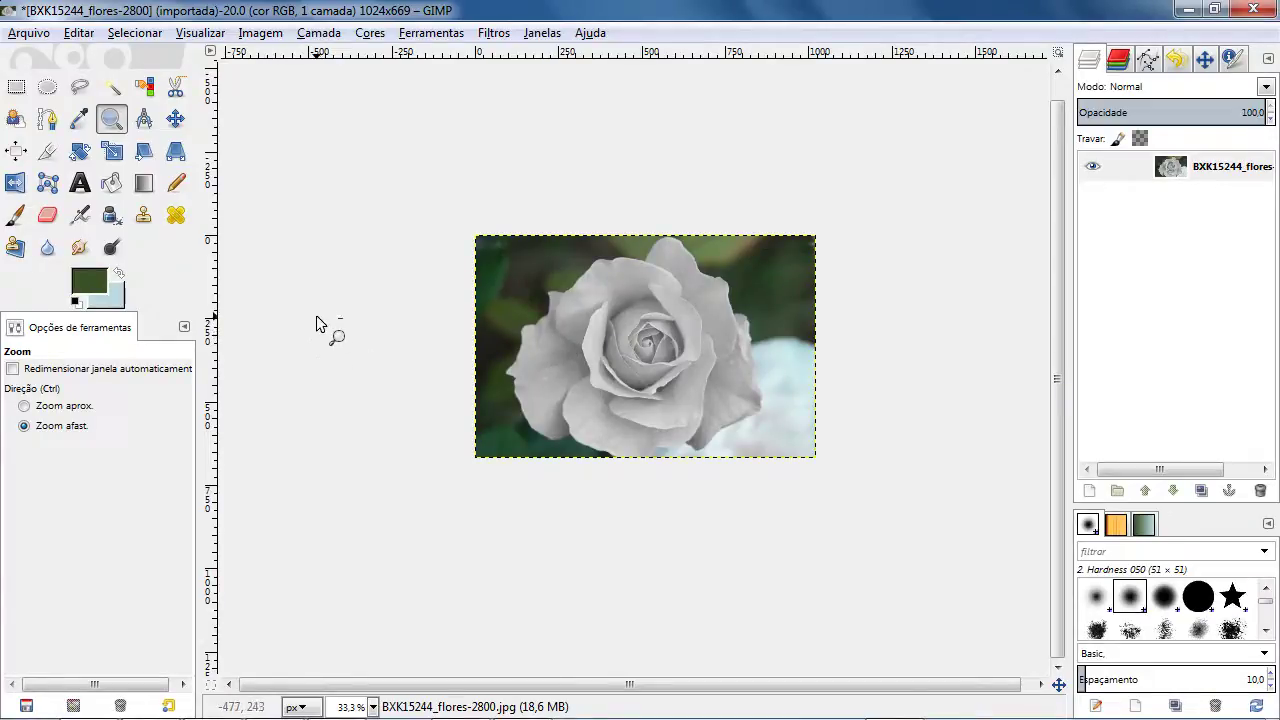
# - Set the Zoom tool's direction to zoom in and enlarge the view to 50%
pyautogui.click(73, 407)
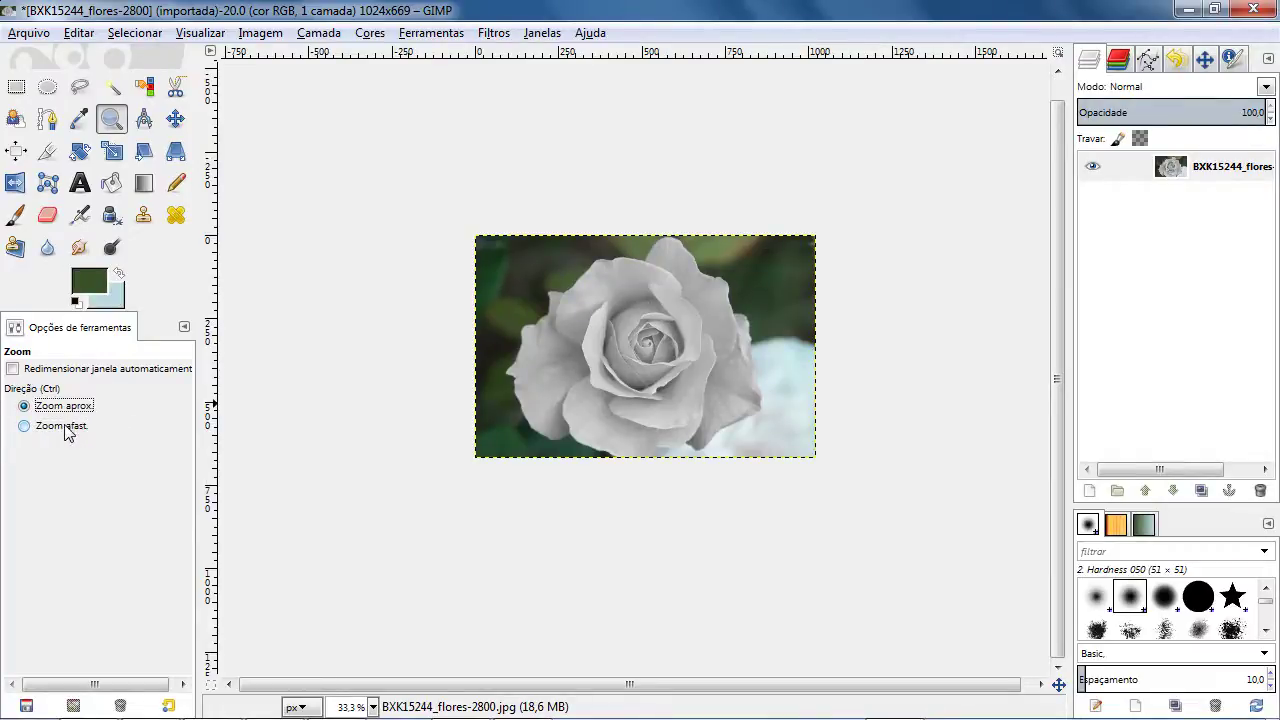
pyautogui.click(72, 431)
pyautogui.press('ctrl')
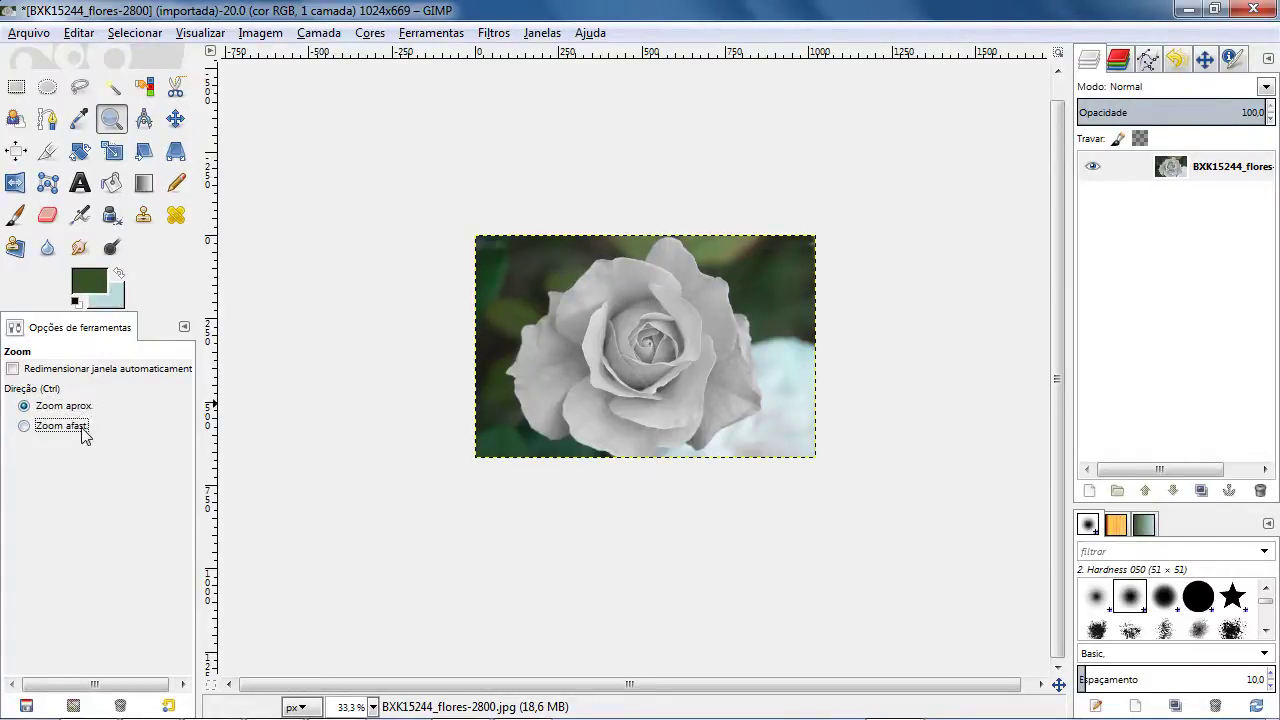
pyautogui.click(75, 406)
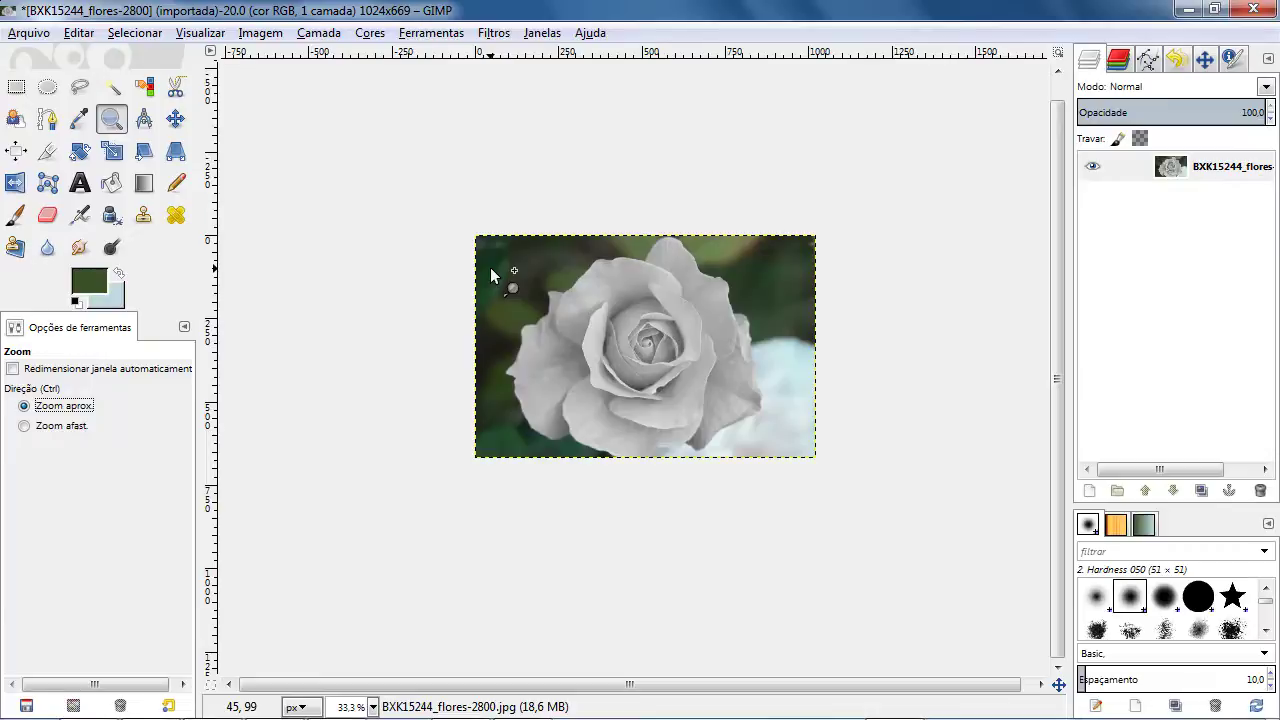
pyautogui.scroll(1, 594, 311)
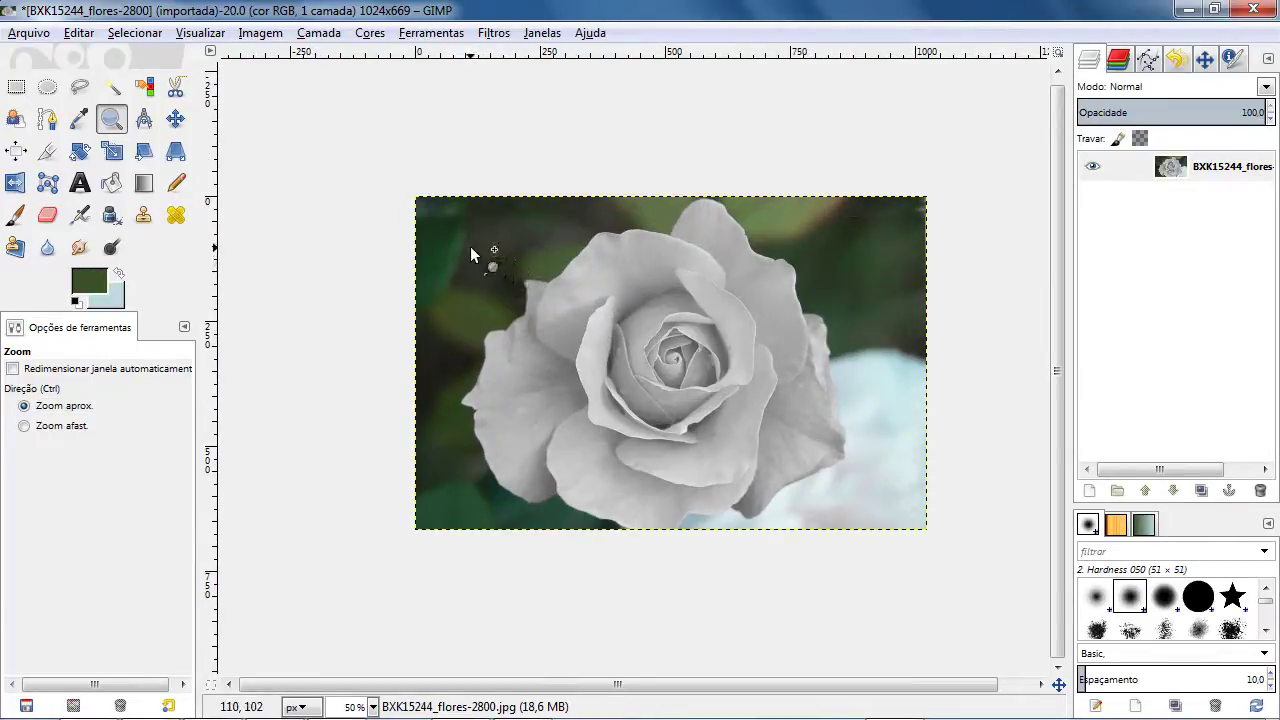
# - Alternate zooming in and out near the rose's upper-left petals by temporarily reversing the Zoom tool's direction
pyautogui.press('ctrl')
pyautogui.press('ctrl')
pyautogui.press('ctrl')
pyautogui.press('ctrl')
pyautogui.click(490, 291)
pyautogui.keyDown('ctrl'); pyautogui.click(490, 285); pyautogui.keyUp('ctrl')
pyautogui.keyDown('ctrl'); pyautogui.click(490, 285); pyautogui.keyUp('ctrl')
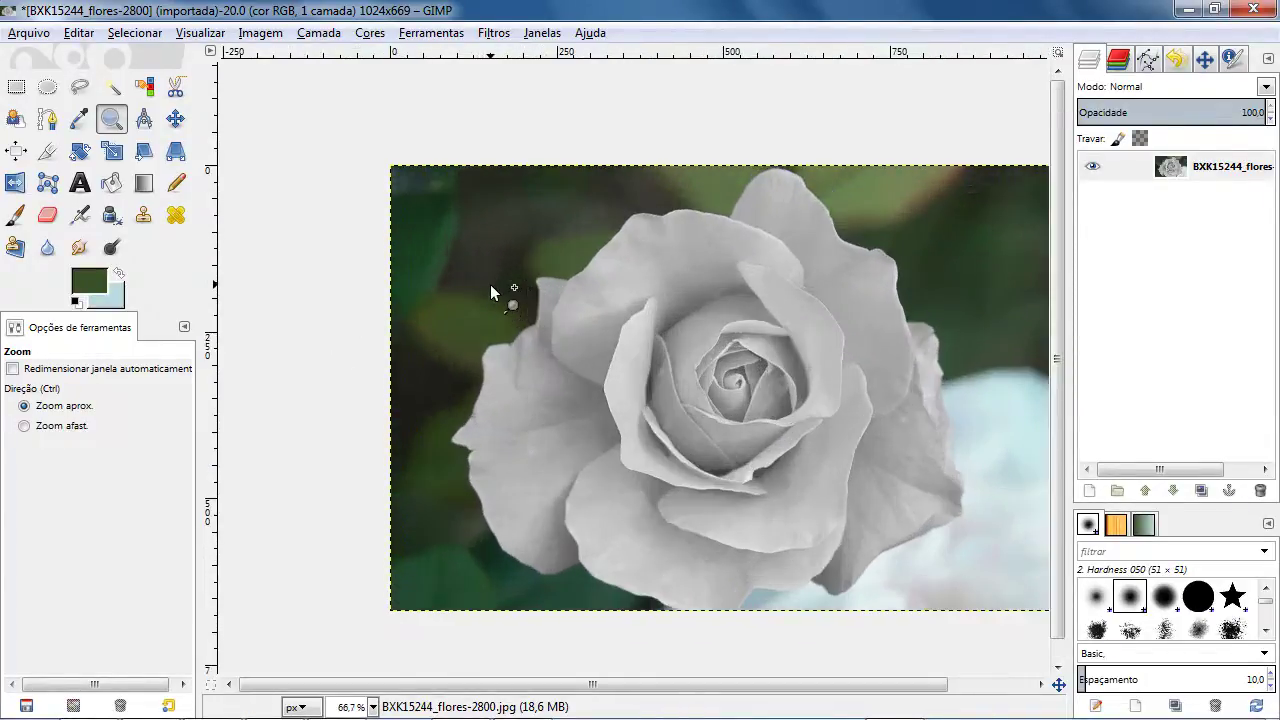
pyautogui.click(490, 285)
pyautogui.click(490, 285)
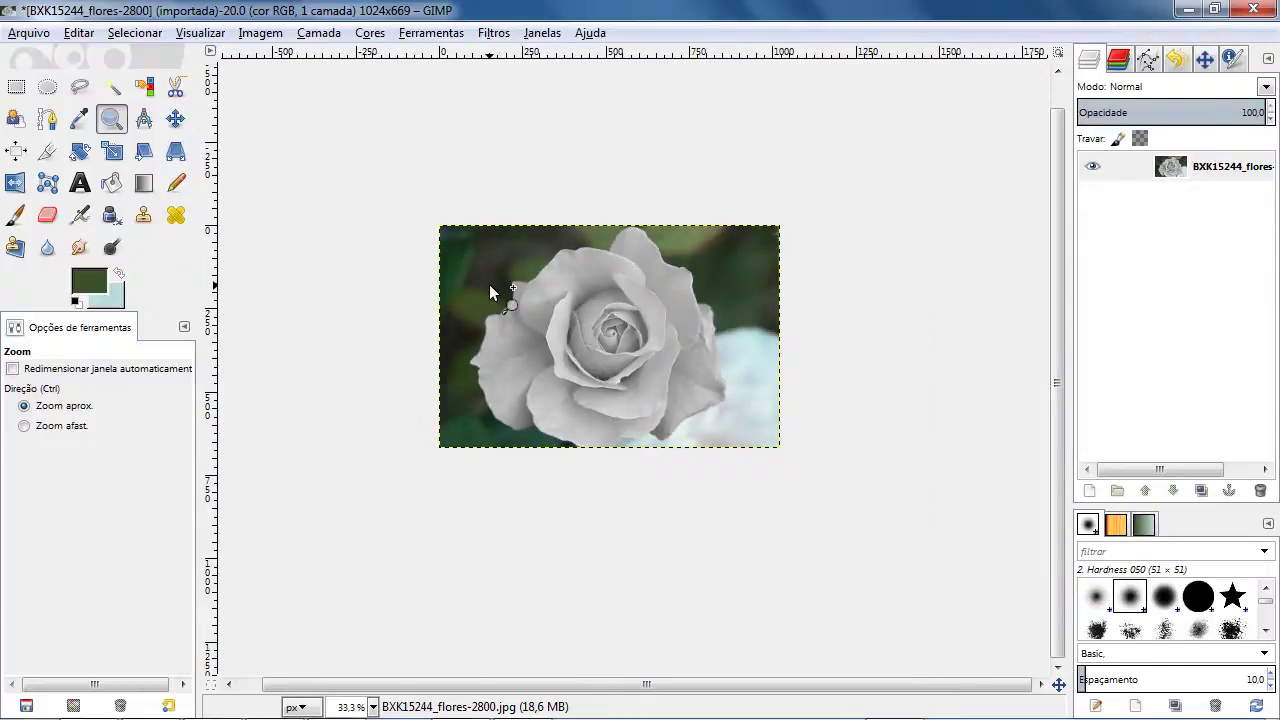
pyautogui.keyDown('ctrl'); pyautogui.click(490, 285); pyautogui.keyUp('ctrl')
pyautogui.keyDown('ctrl'); pyautogui.click(490, 285); pyautogui.keyUp('ctrl')
pyautogui.click(490, 286)
pyautogui.click(490, 286)
# - Zoom repeatedly in and out over the rose's center by temporarily reversing the Zoom direction, finishing at 66.7%
pyautogui.keyDown('ctrl'); pyautogui.click(601, 310); pyautogui.keyUp('ctrl')
pyautogui.keyDown('ctrl'); pyautogui.click(601, 310); pyautogui.keyUp('ctrl')
pyautogui.click(601, 310)
pyautogui.click(601, 310)
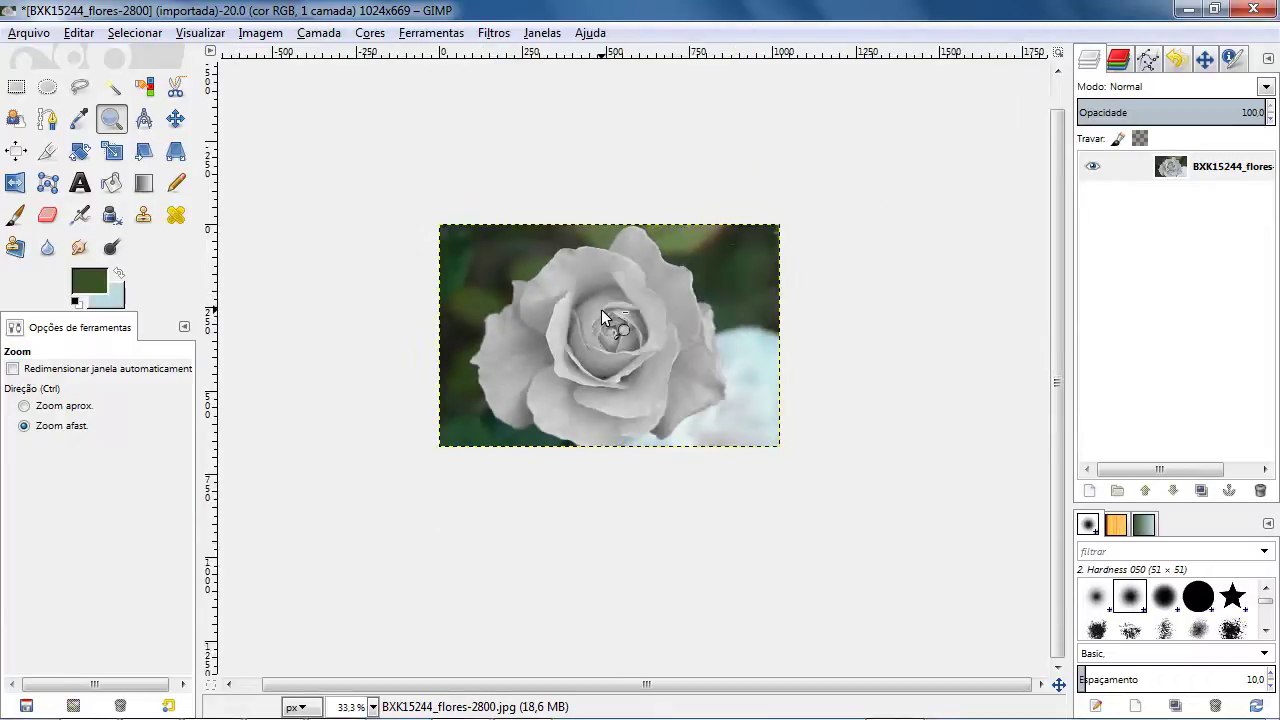
pyautogui.keyDown('ctrl'); pyautogui.click(601, 310); pyautogui.keyUp('ctrl')
pyautogui.keyDown('ctrl'); pyautogui.click(601, 310); pyautogui.keyUp('ctrl')
pyautogui.click(601, 309)
pyautogui.click(601, 309)
pyautogui.keyDown('ctrl'); pyautogui.click(601, 309); pyautogui.keyUp('ctrl')
pyautogui.keyDown('ctrl'); pyautogui.click(600, 309); pyautogui.keyUp('ctrl')
pyautogui.click(600, 309)
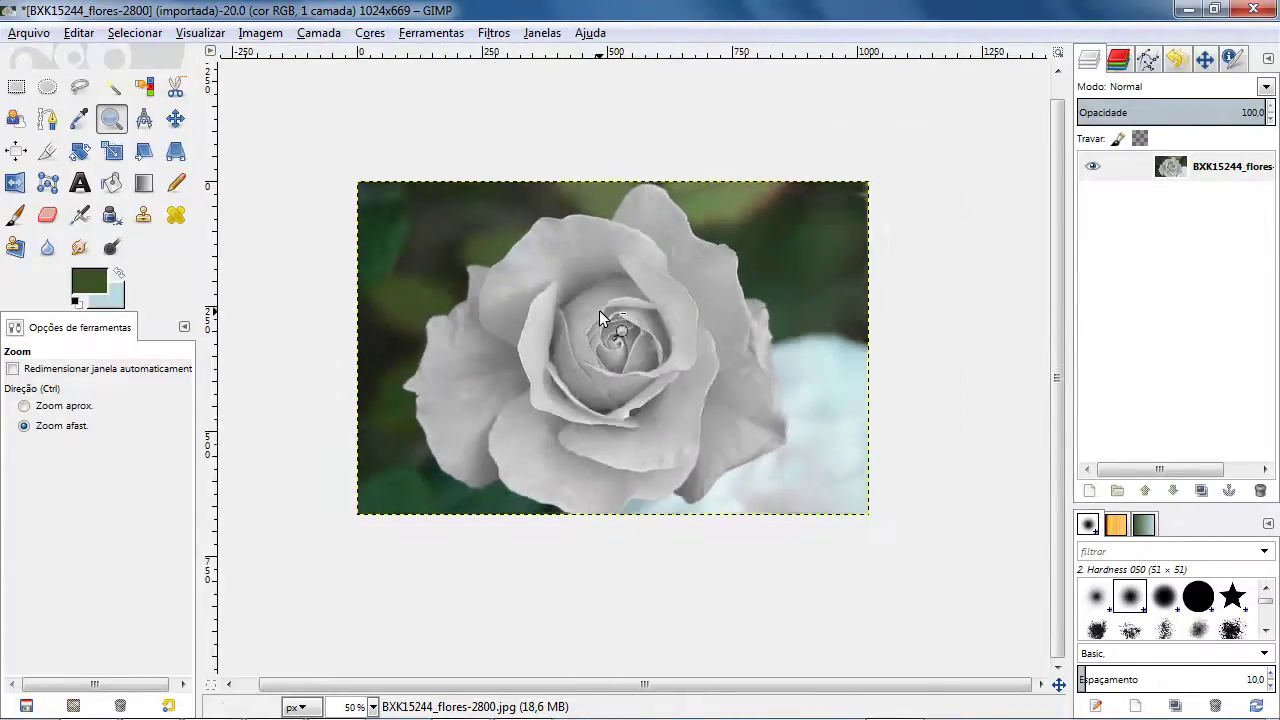
pyautogui.click(599, 310)
pyautogui.keyDown('ctrl'); pyautogui.click(584, 297); pyautogui.keyUp('ctrl')
pyautogui.keyDown('ctrl'); pyautogui.click(584, 297); pyautogui.keyUp('ctrl')
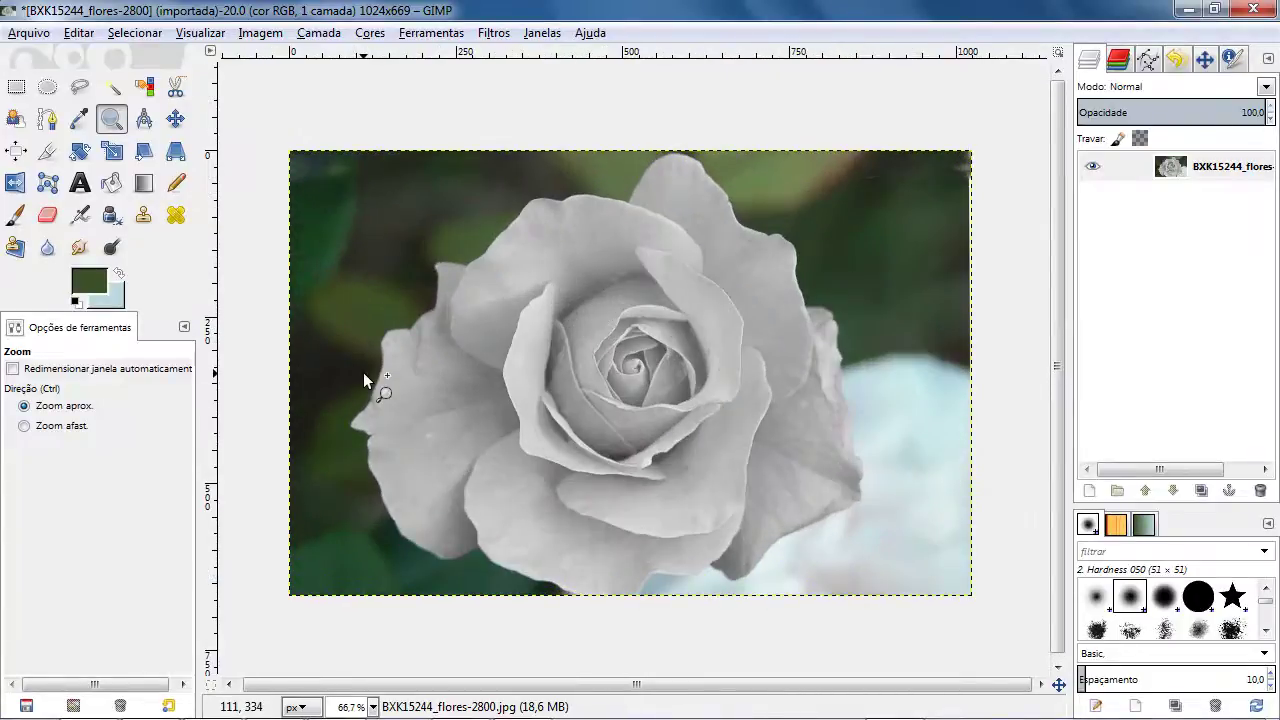
# - Set the Zoom tool's direction to zoom out and reduce the view to 50%
pyautogui.click(50, 427)
pyautogui.click(401, 202)
pyautogui.press('ctrl')
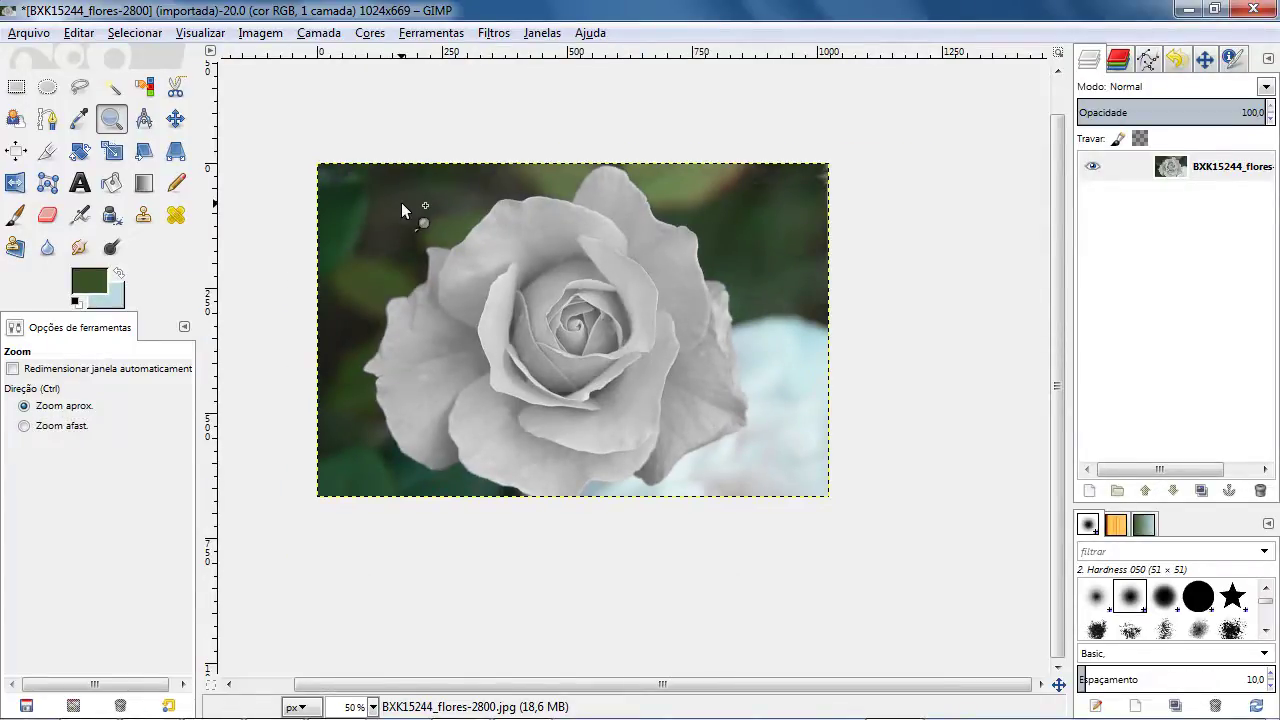
pyautogui.press('ctrl')
# - Set the Zoom tool's direction to zoom in and enlarge the view to 66.7%
pyautogui.click(72, 405)
pyautogui.click(441, 218)
pyautogui.press('ctrl')
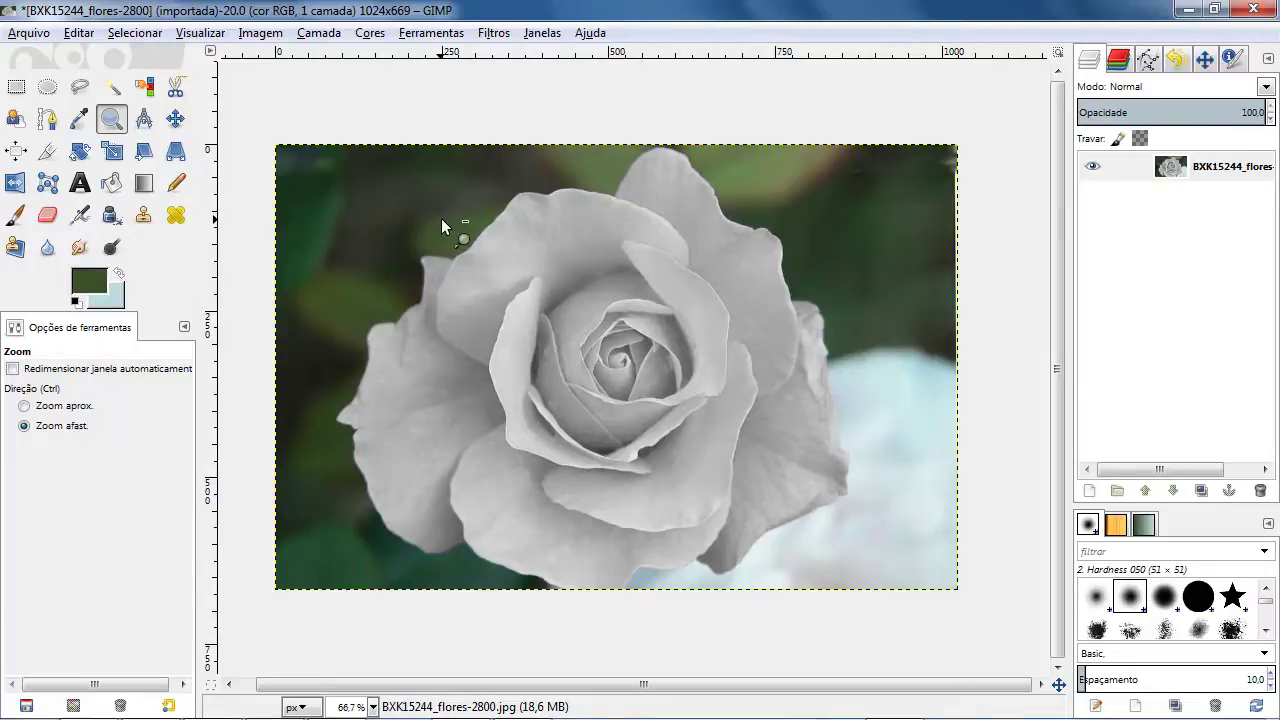
pyautogui.press('ctrl')
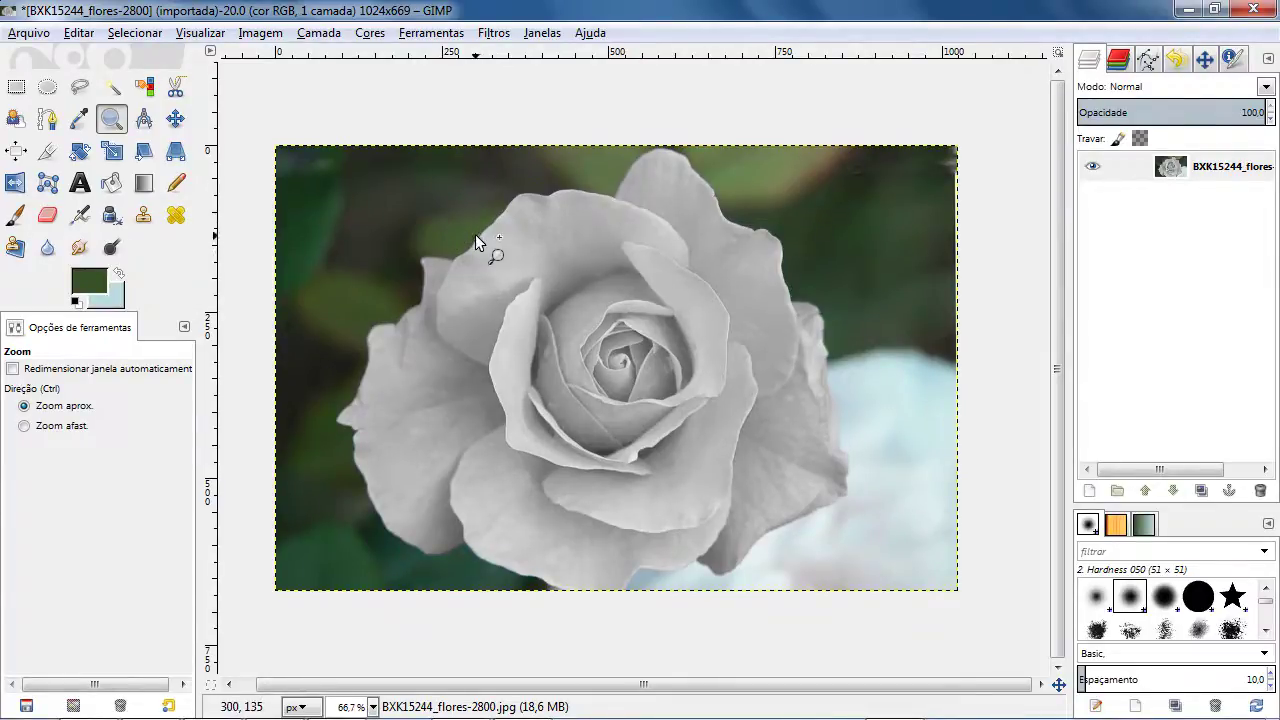
# - Keep the Zoom direction on zoom in, magnify the rose, and temporarily reverse the direction to return to 50%
pyautogui.click(66, 406)
pyautogui.press('ctrl')
pyautogui.click(493, 316)
pyautogui.keyDown('ctrl'); pyautogui.click(493, 316); pyautogui.keyUp('ctrl')
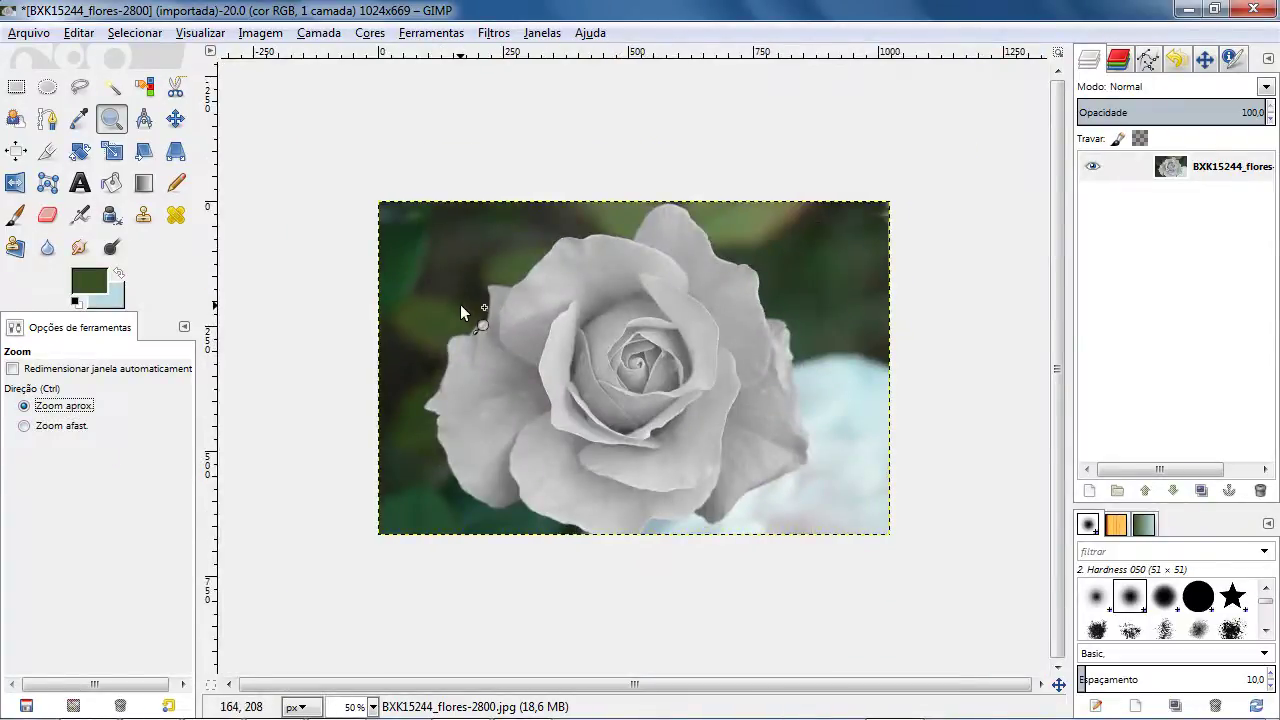
# - Switch between the Move, Bucket Fill and Zoom tools, leaving Zoom's direction on zoom out and Bucket Fill active
pyautogui.click(176, 121)
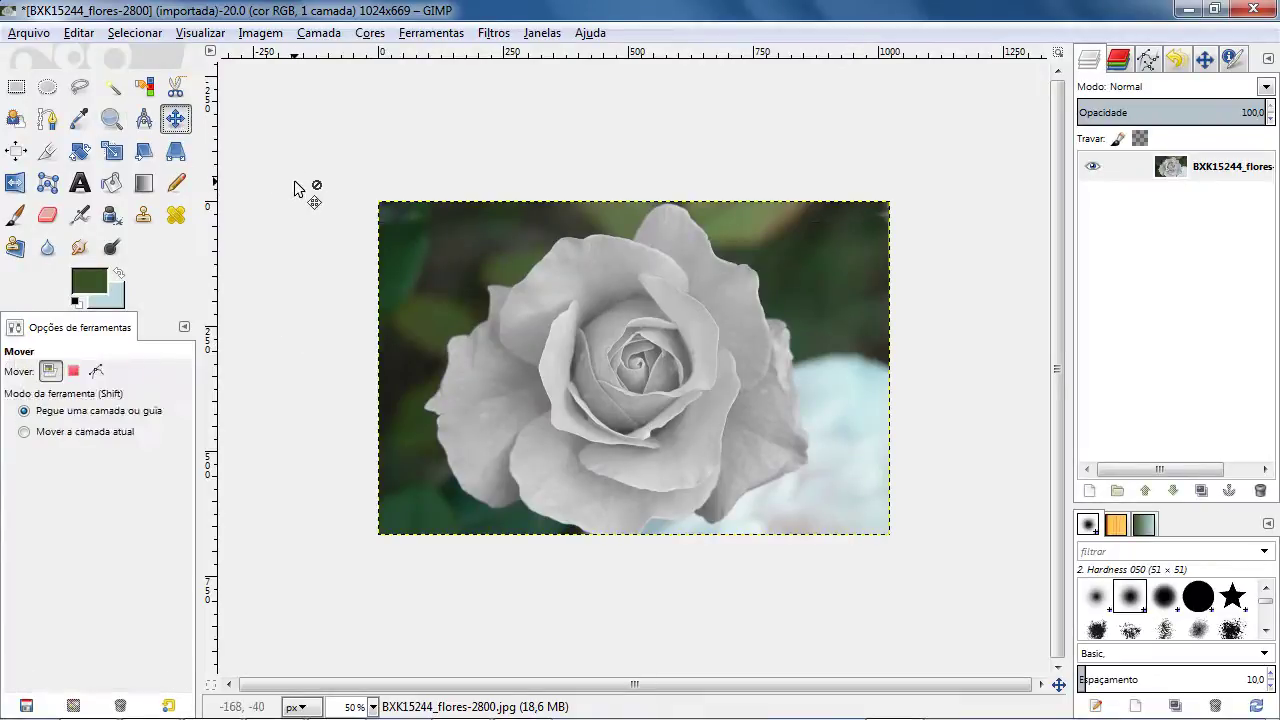
pyautogui.click(111, 185)
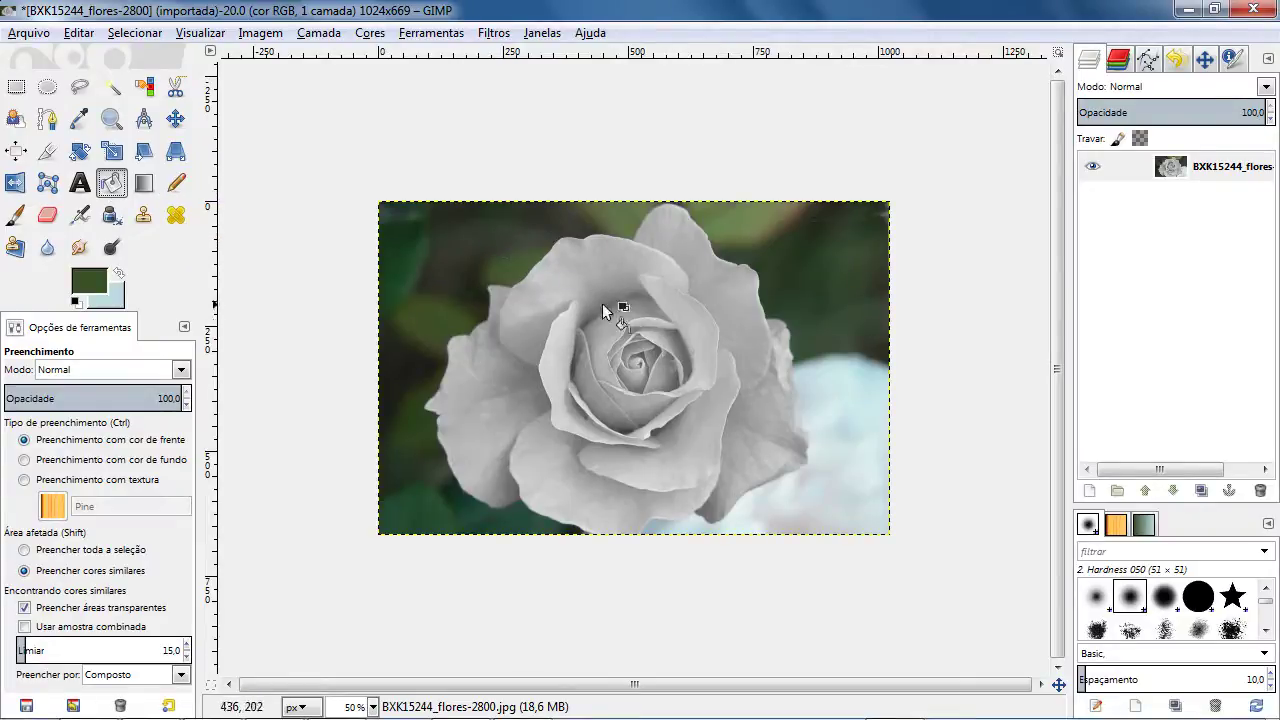
pyautogui.click(118, 121)
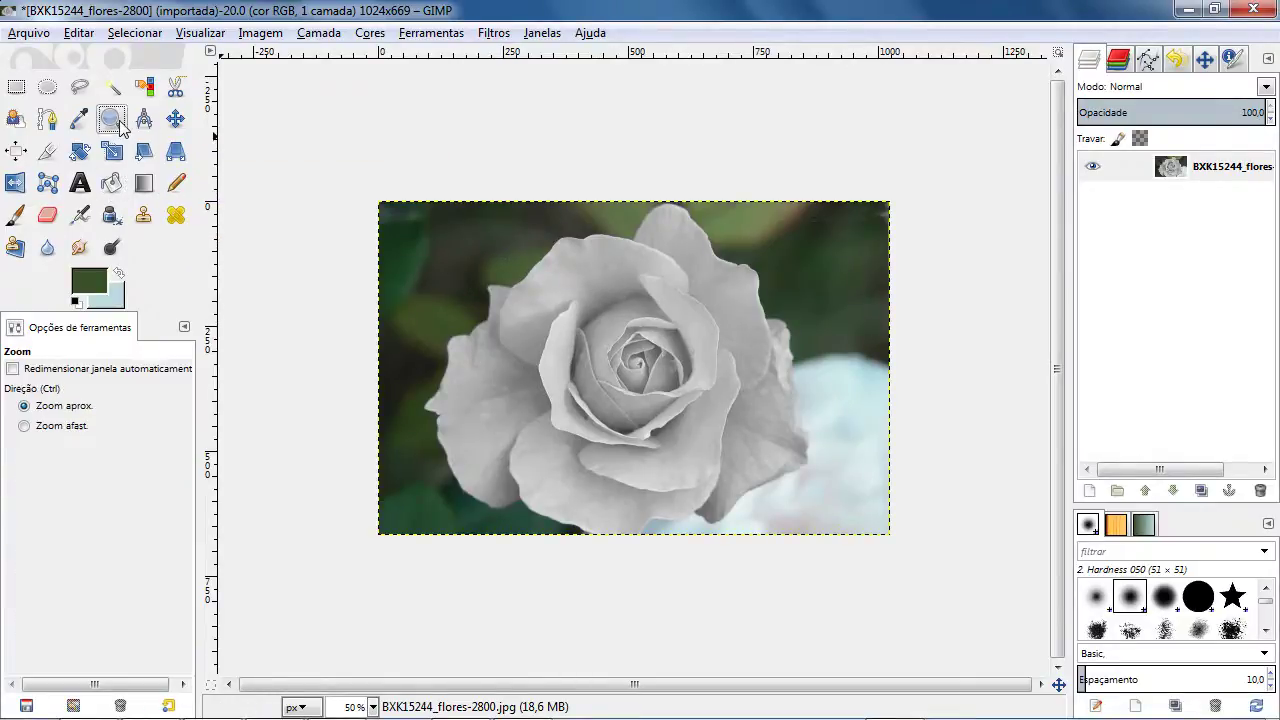
pyautogui.click(76, 425)
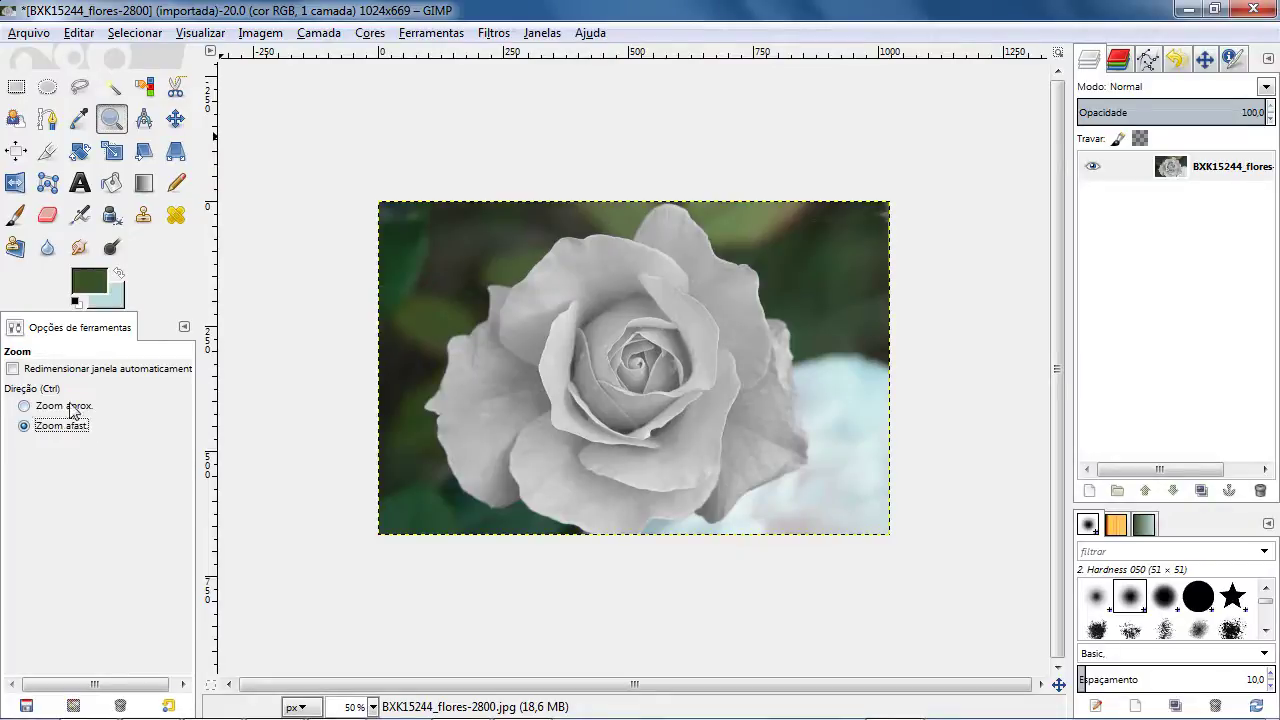
pyautogui.click(175, 118)
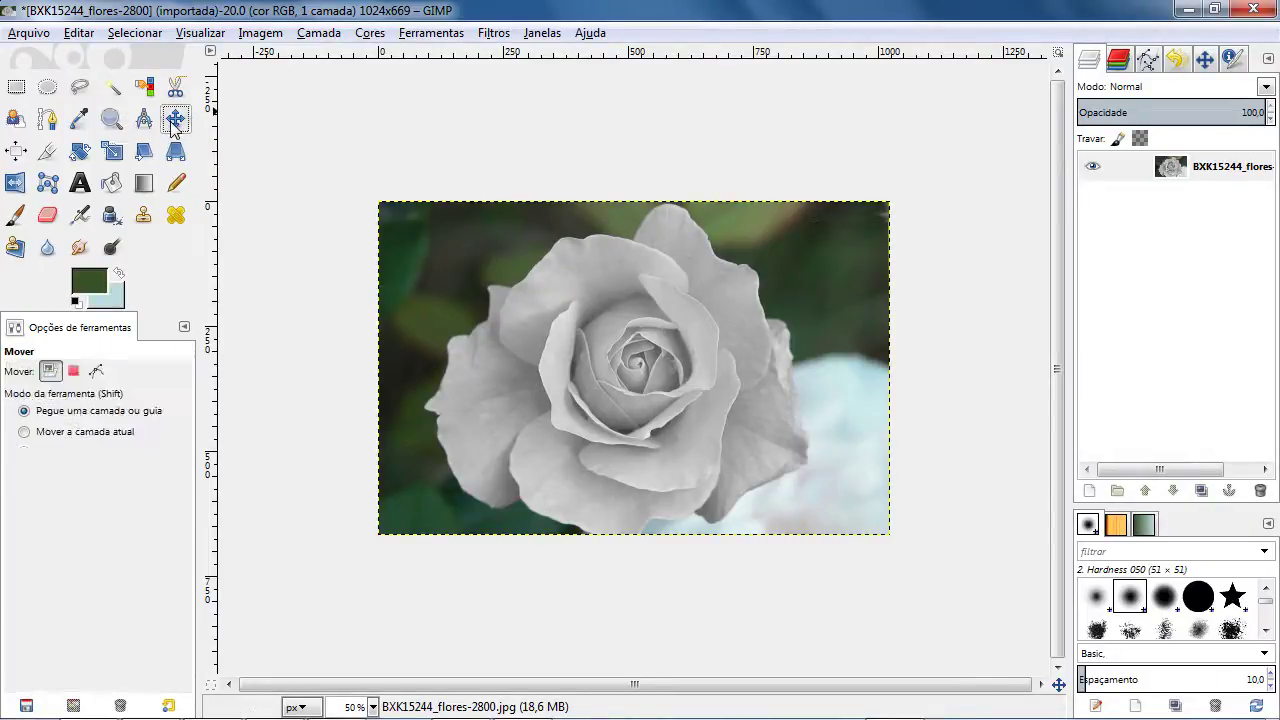
pyautogui.click(105, 186)
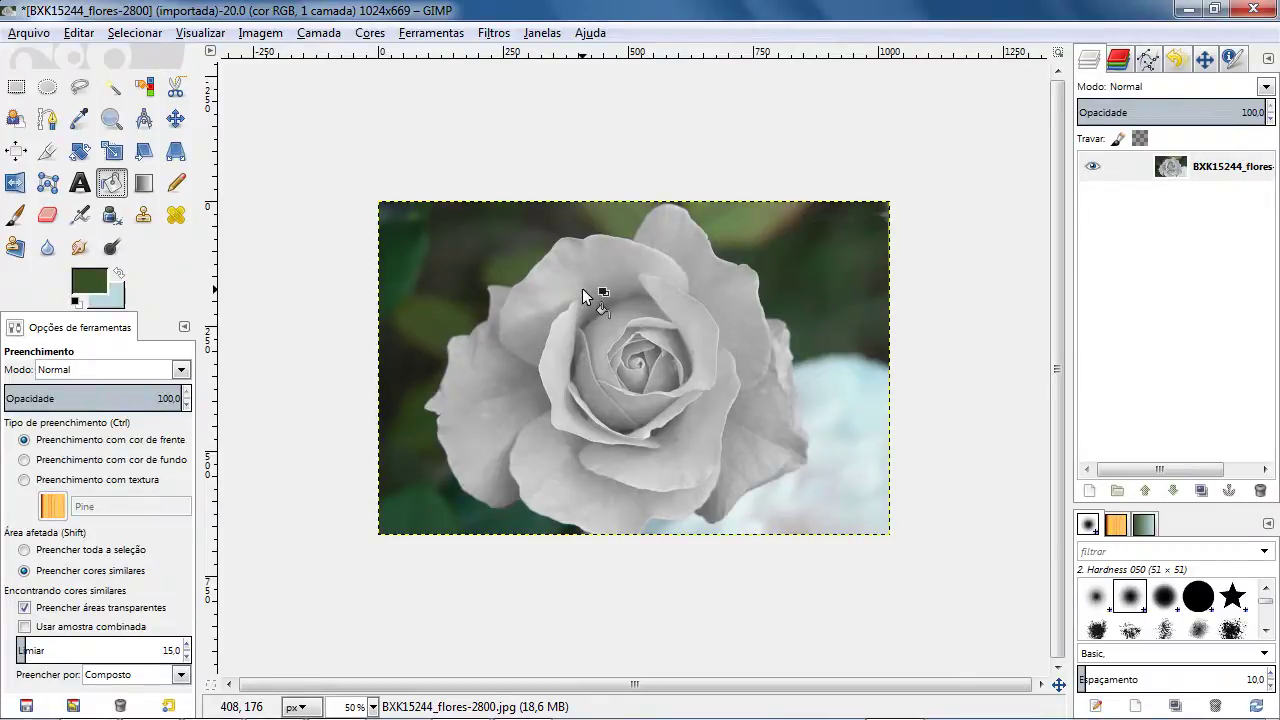
# - With Bucket Fill active, zoom the rose repeatedly between 33.3% and 100% without the Zoom tool, finishing at 66.7%
pyautogui.press('+')
pyautogui.press('-')
pyautogui.scroll(3, 620, 308)
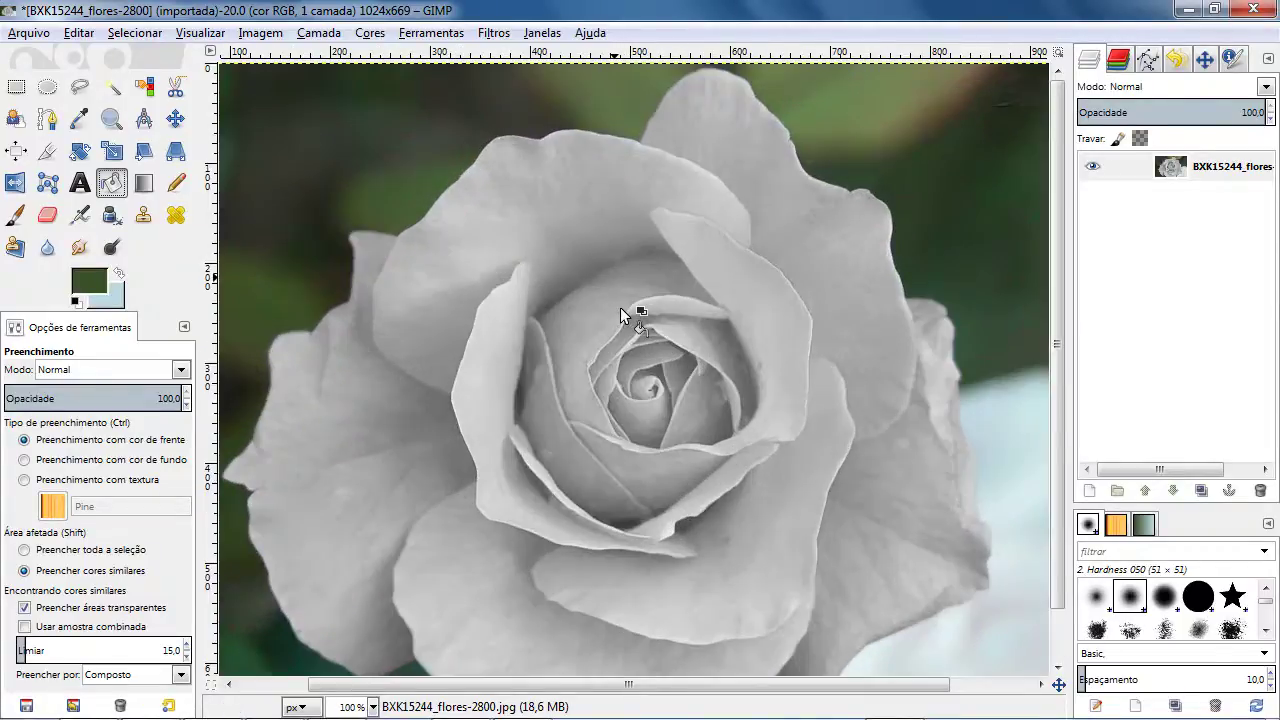
pyautogui.scroll(-4, 620, 307)
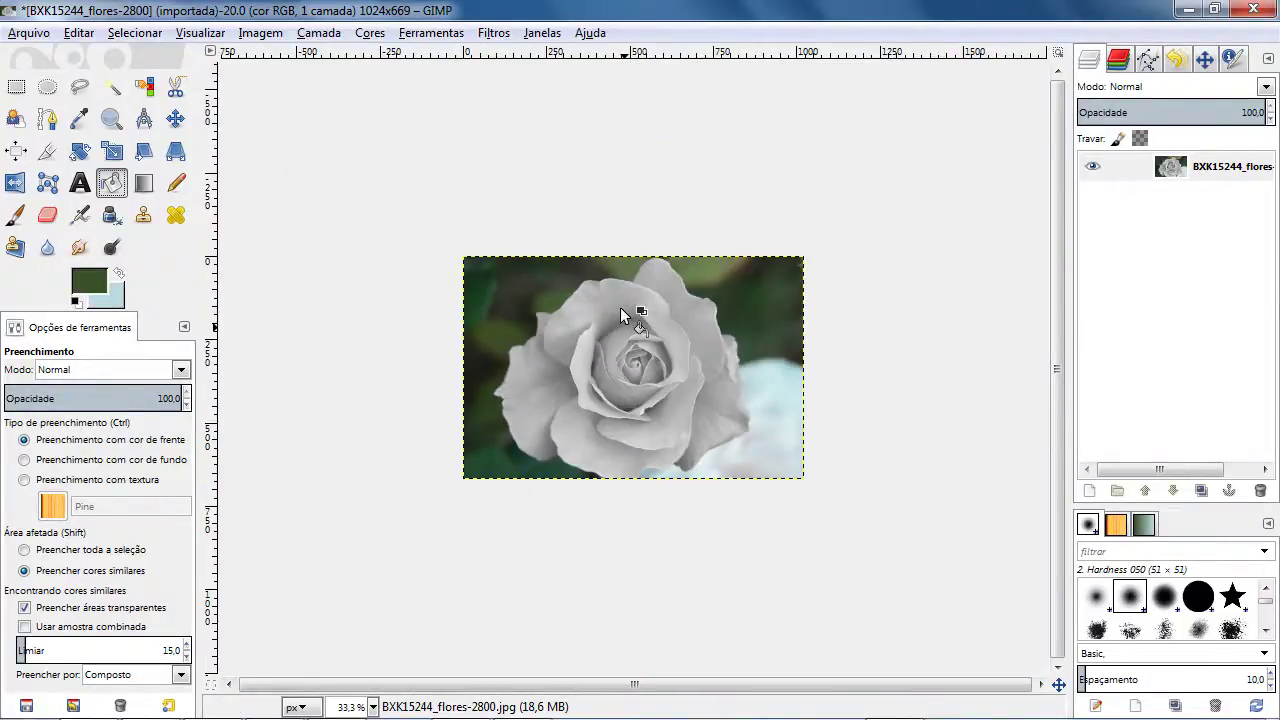
pyautogui.scroll(3, 620, 307)
pyautogui.scroll(-5, 620, 307)
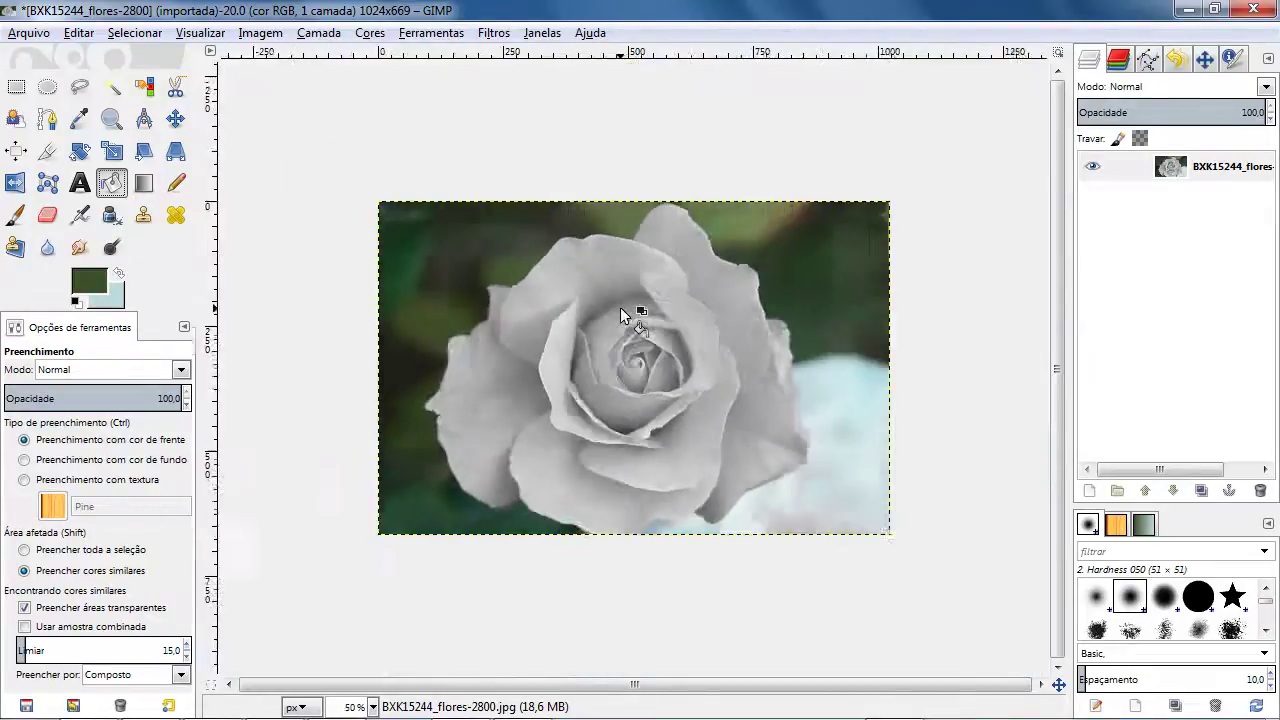
pyautogui.scroll(4, 620, 307)
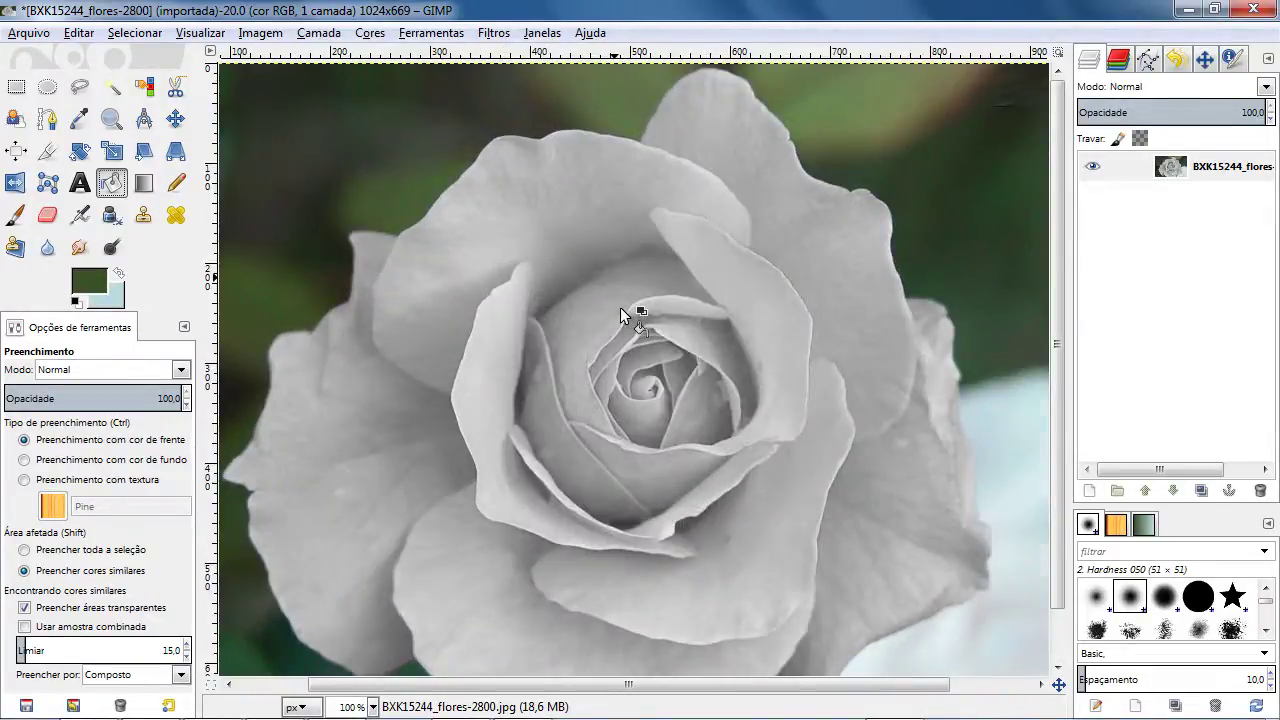
pyautogui.scroll(-4, 620, 307)
pyautogui.scroll(4, 620, 307)
pyautogui.scroll(-3, 620, 307)
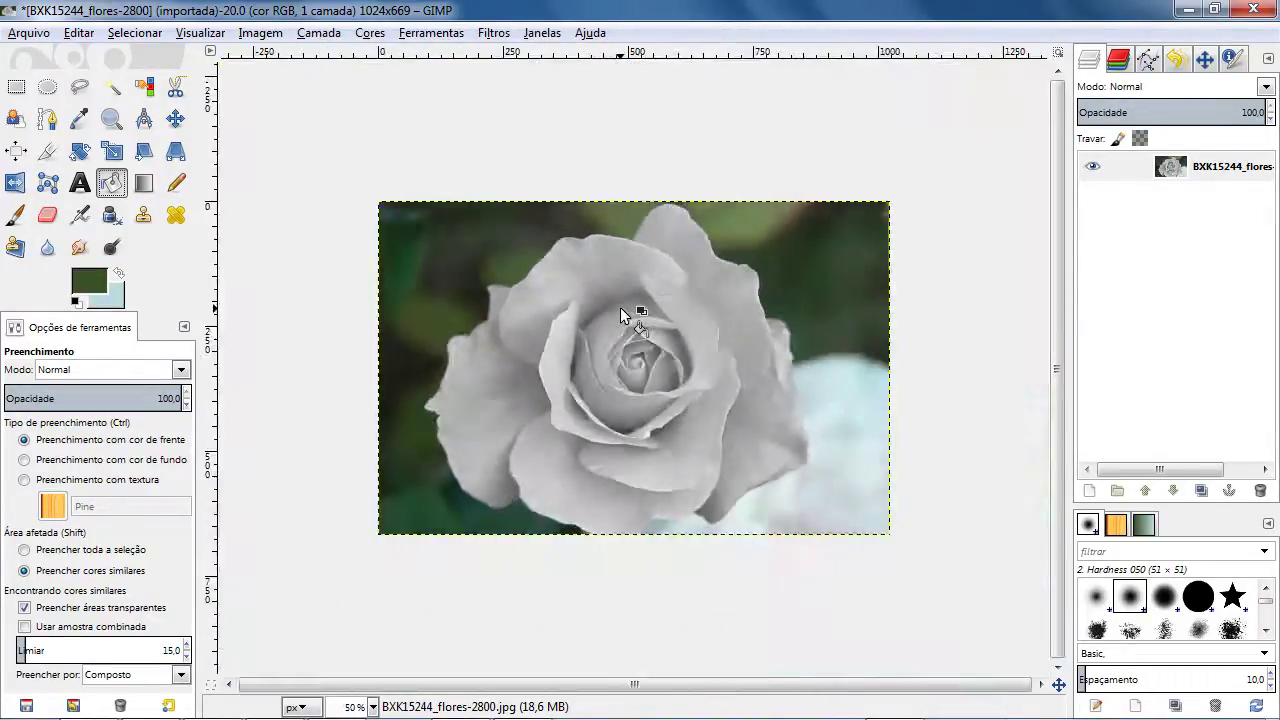
pyautogui.scroll(3, 620, 307)
pyautogui.scroll(-2, 620, 307)
pyautogui.scroll(2, 620, 307)
pyautogui.scroll(-2, 620, 307)
pyautogui.scroll(1, 620, 307)
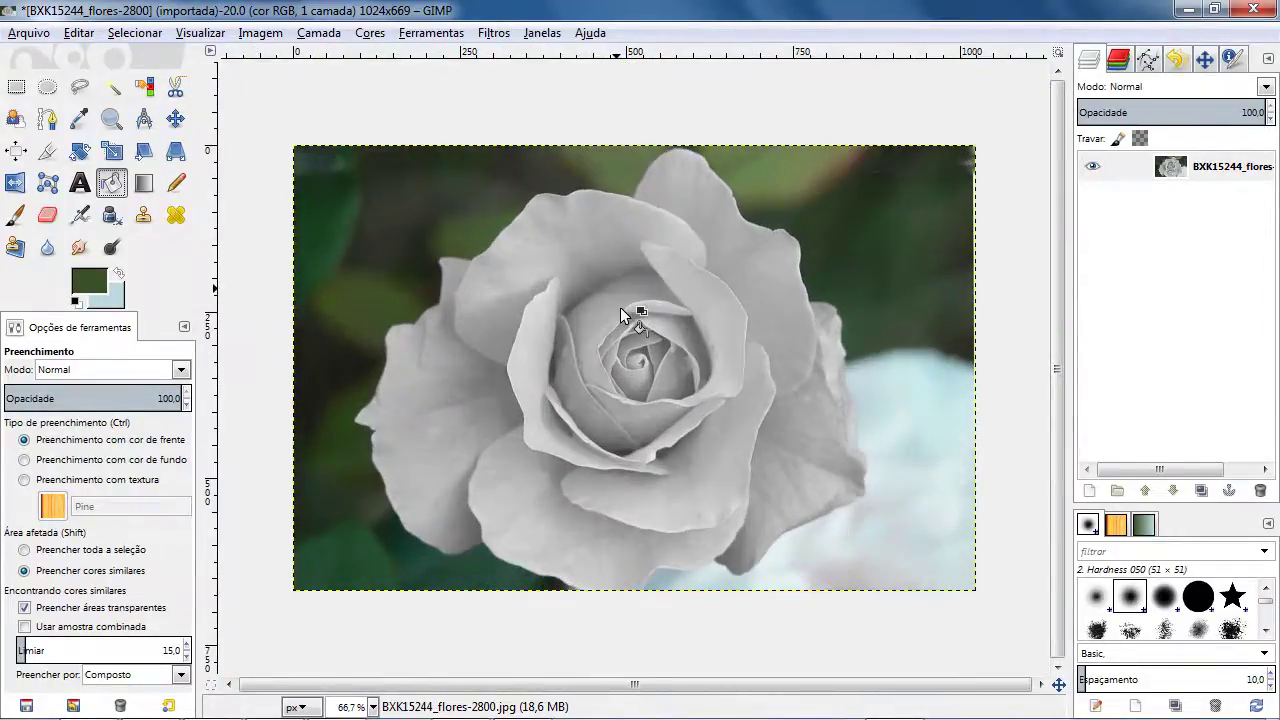
# - Measure the distance and angle from the rose's left petal tip to its upper-right petal edge with the Measure tool
pyautogui.click(145, 120)
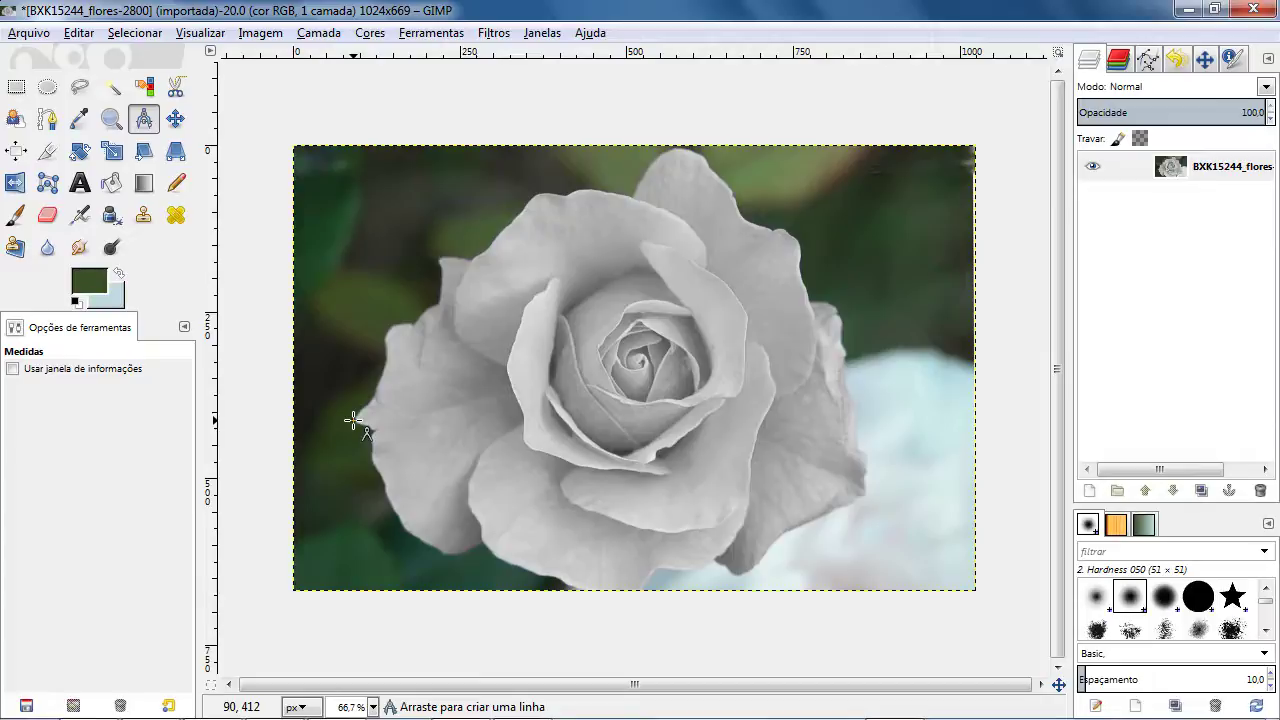
pyautogui.moveTo(352, 421); pyautogui.dragTo(782, 230)
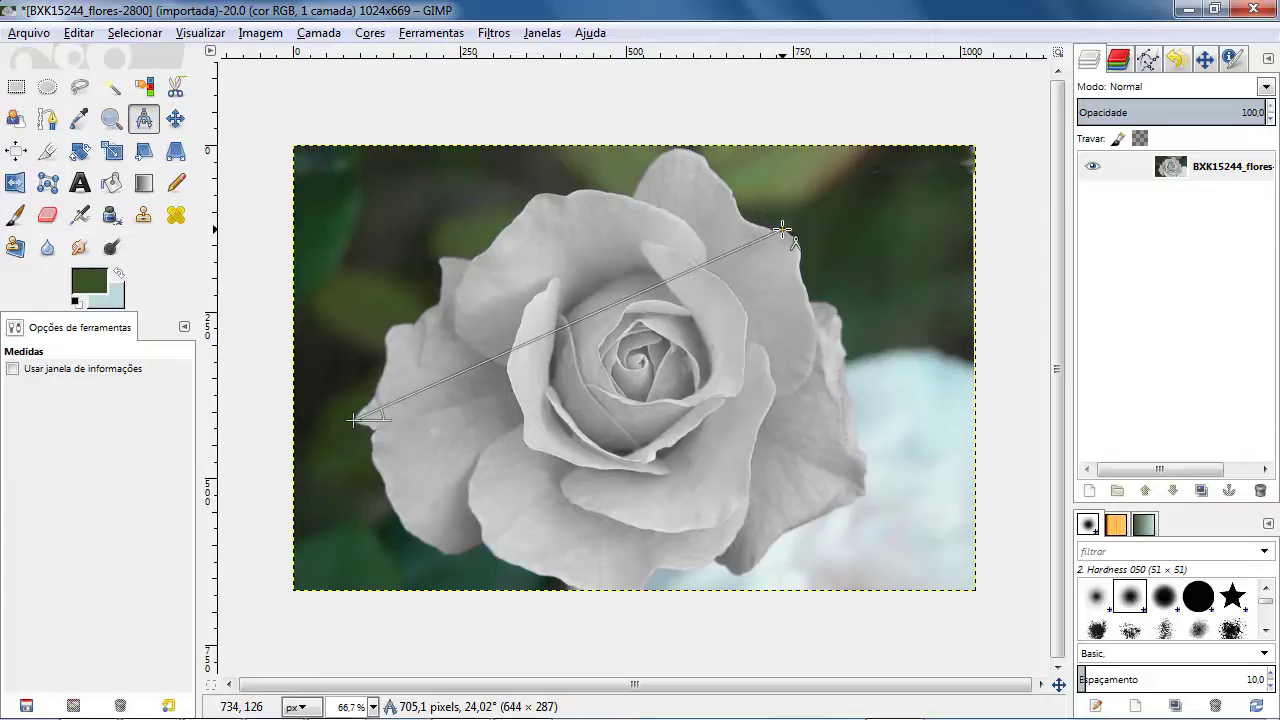
pyautogui.moveTo(782, 230)
pyautogui.mouseDown()
pyautogui.moveTo(768, 212)
pyautogui.moveTo(788, 229)
pyautogui.mouseUp()
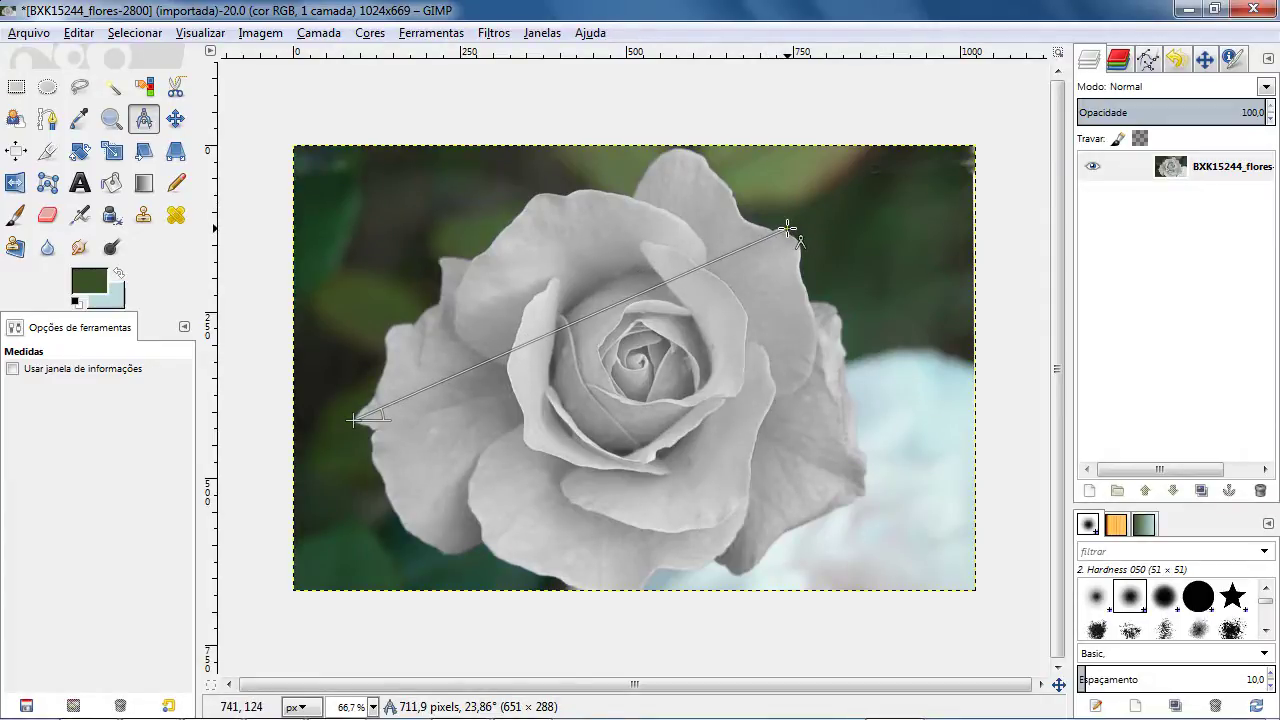
pyautogui.moveTo(788, 229); pyautogui.dragTo(787, 229)
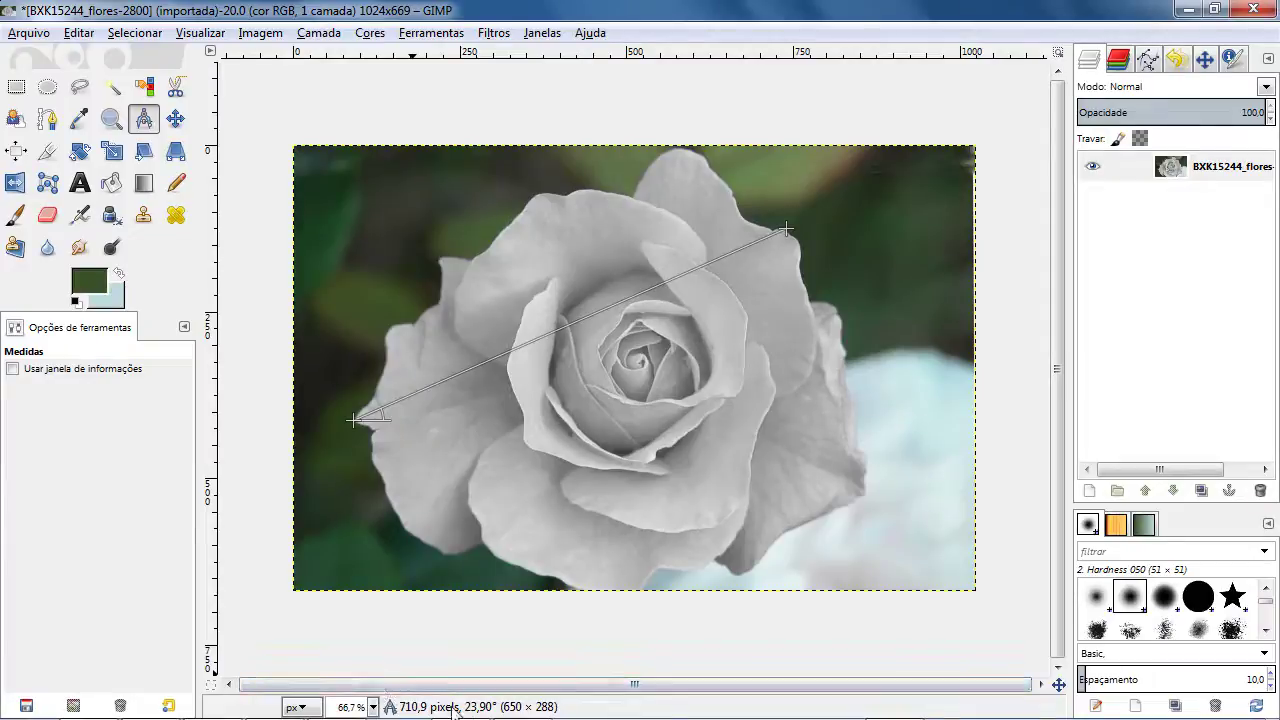
# - Show the available measurement units and choose pixels
pyautogui.click(372, 708)
pyautogui.click(318, 708)
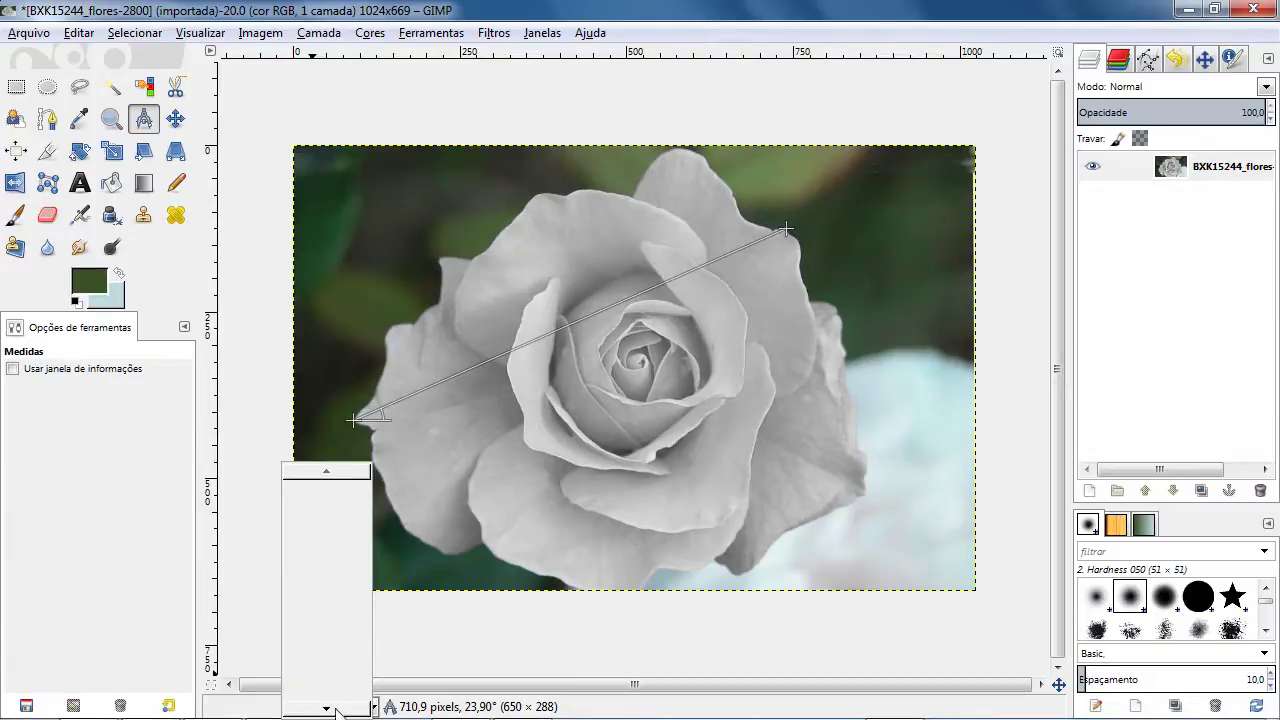
pyautogui.click(329, 708)
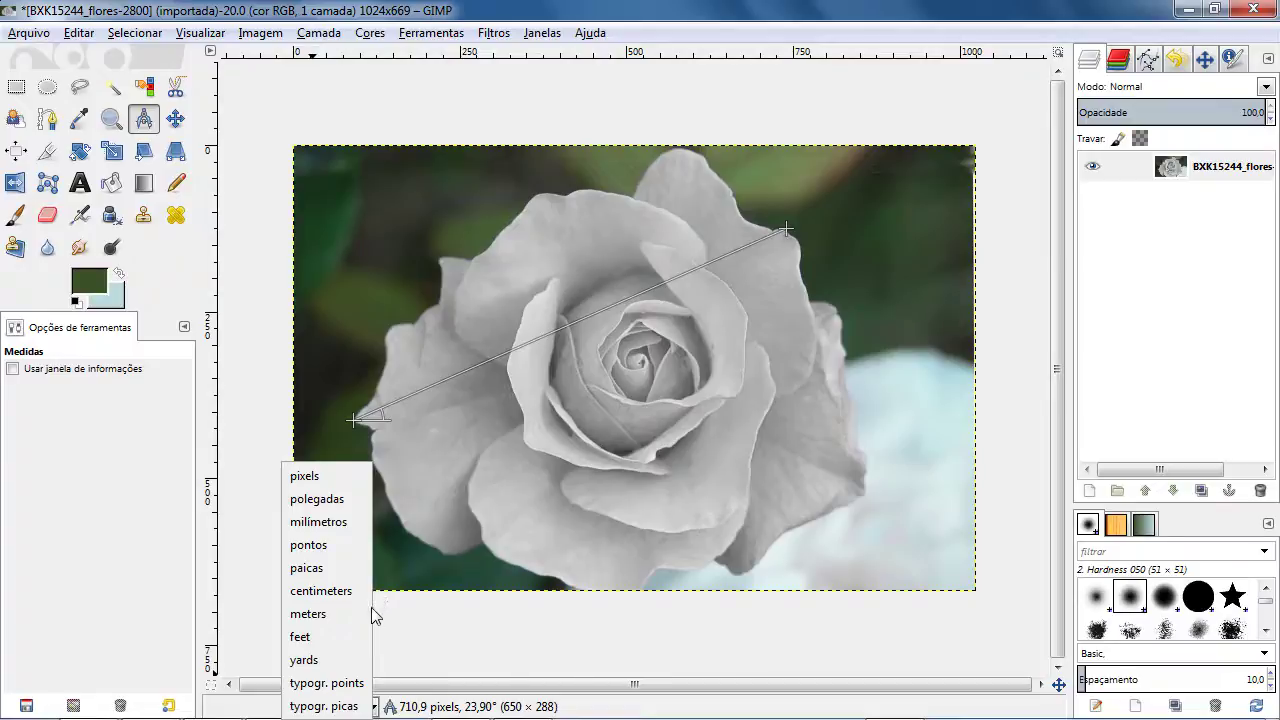
pyautogui.click(310, 478)
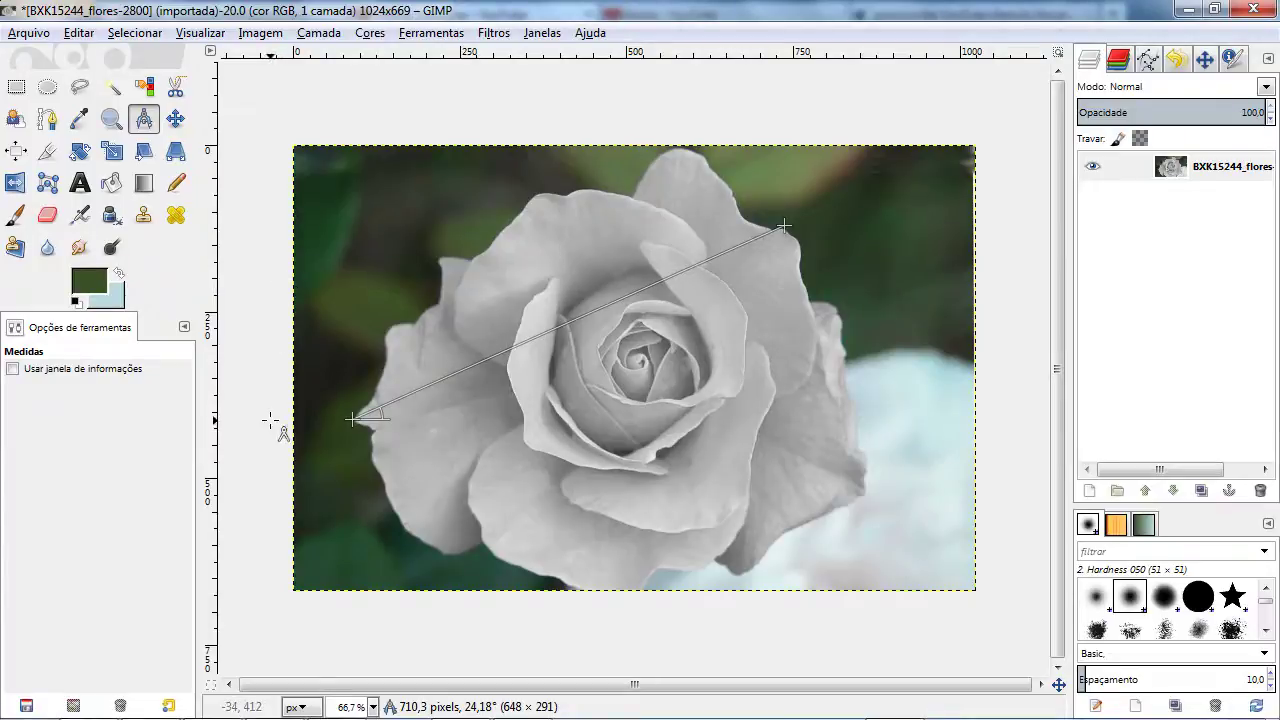
# - Switch the measurement unit to inches and nudge both endpoints of the rose's measuring line slightly downward
pyautogui.click(298, 707)
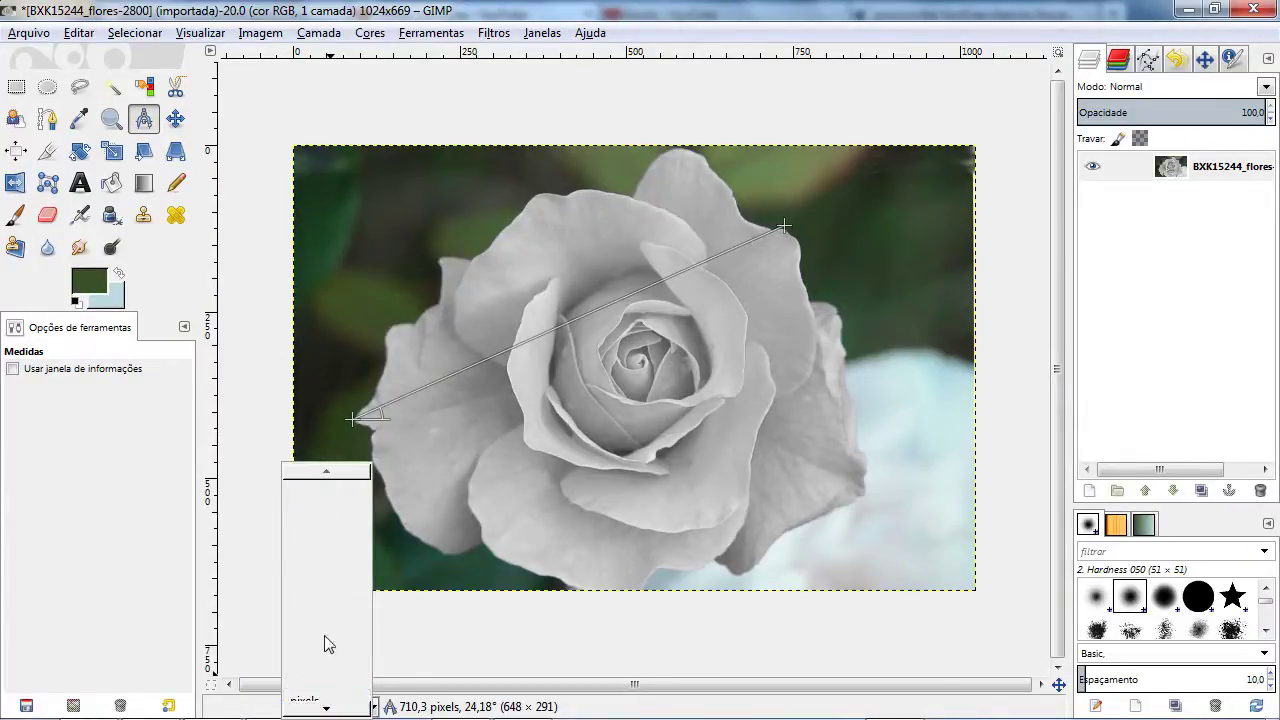
pyautogui.moveTo(326, 705)
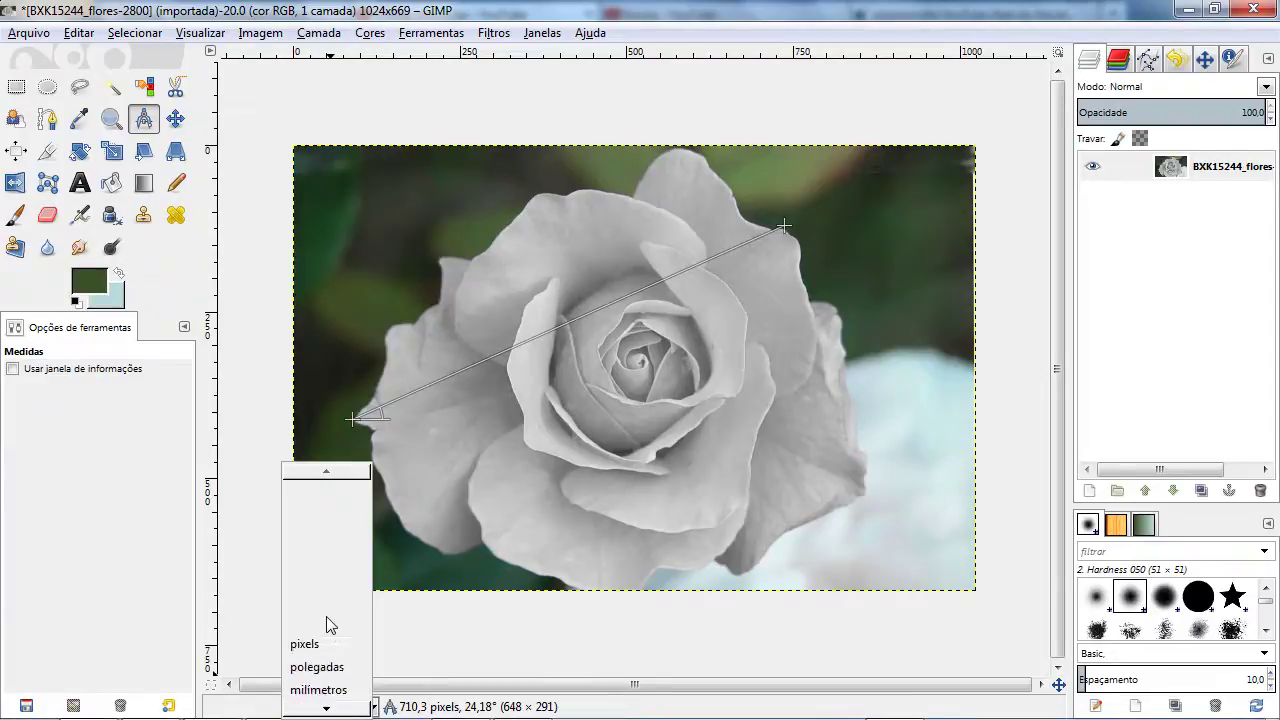
pyautogui.click(316, 670)
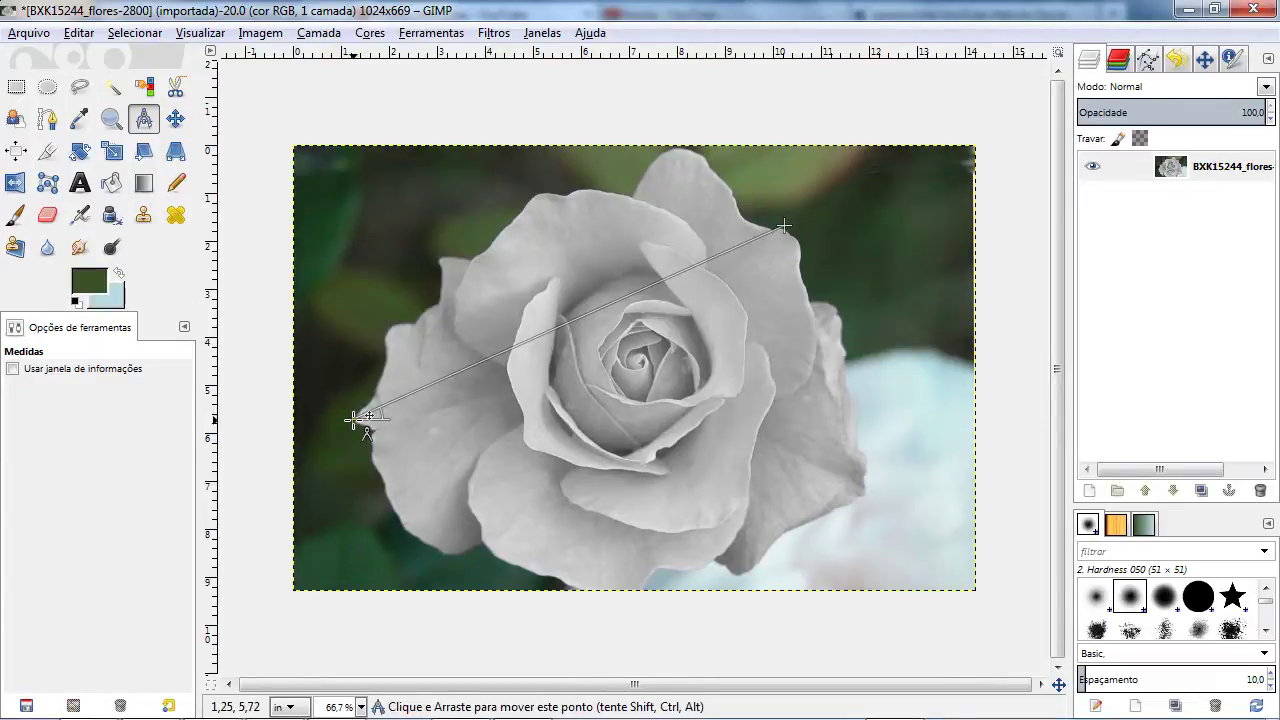
pyautogui.moveTo(355, 420); pyautogui.dragTo(356, 427)
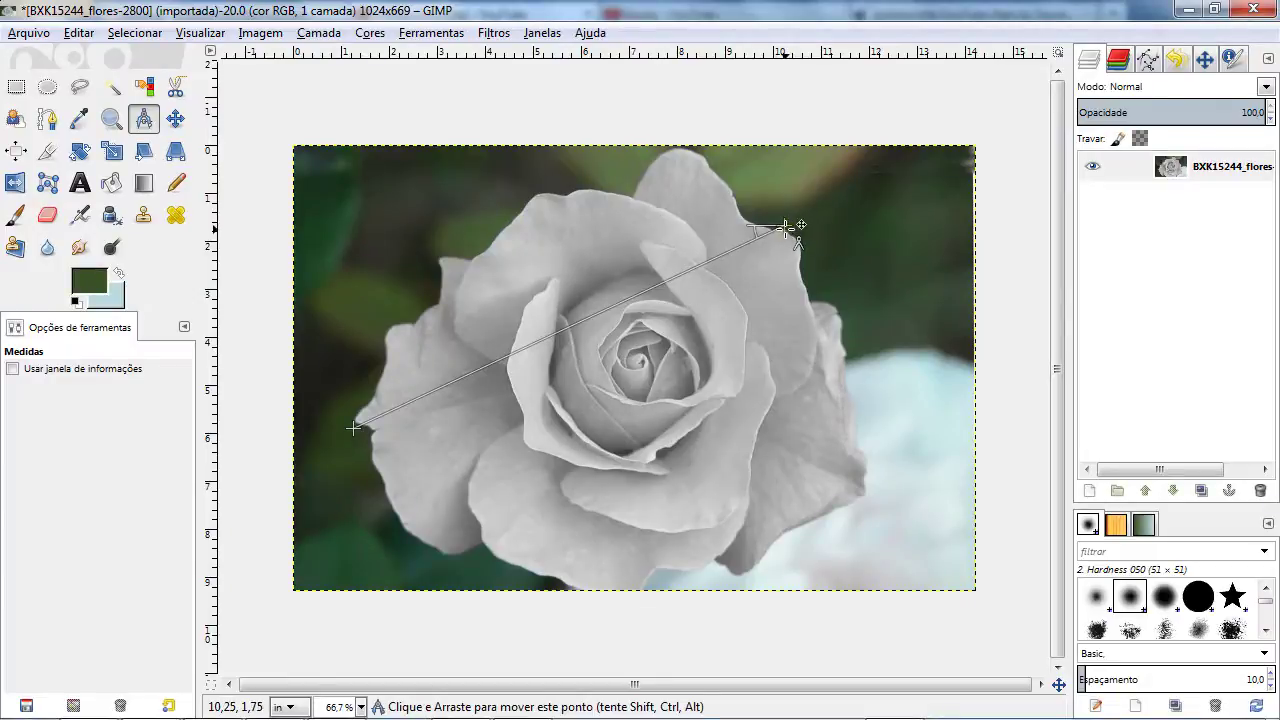
pyautogui.moveTo(785, 228); pyautogui.dragTo(786, 231)
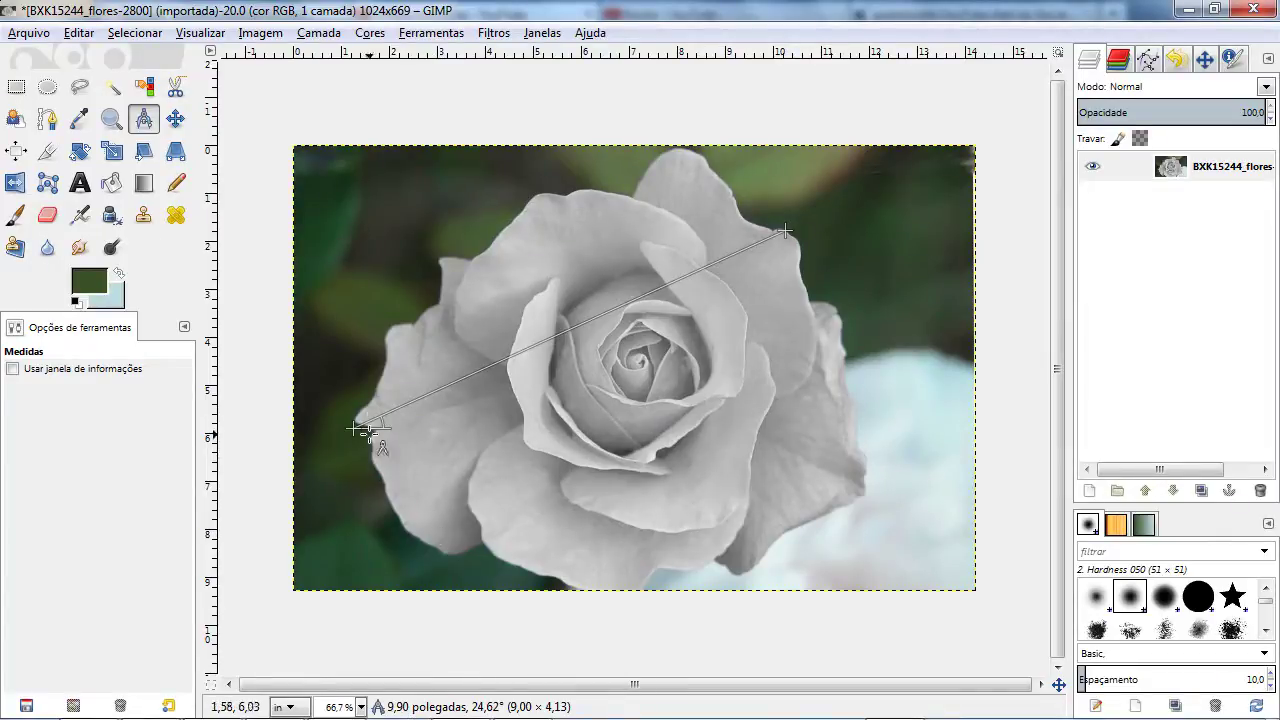
# - Measure from the rose's upper-left petal tip to its lower-right petal tip, switching the unit to millimetres, centimetres and finally points
pyautogui.moveTo(438, 259); pyautogui.dragTo(866, 497)
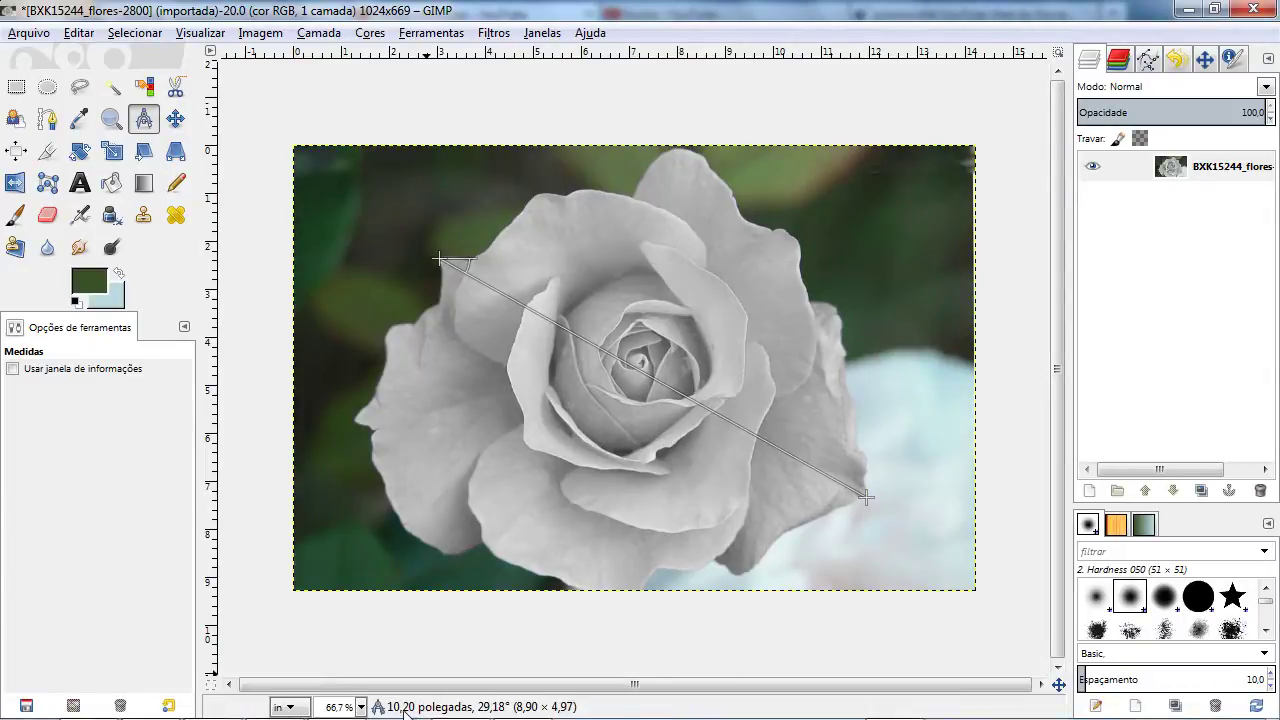
pyautogui.click(300, 706)
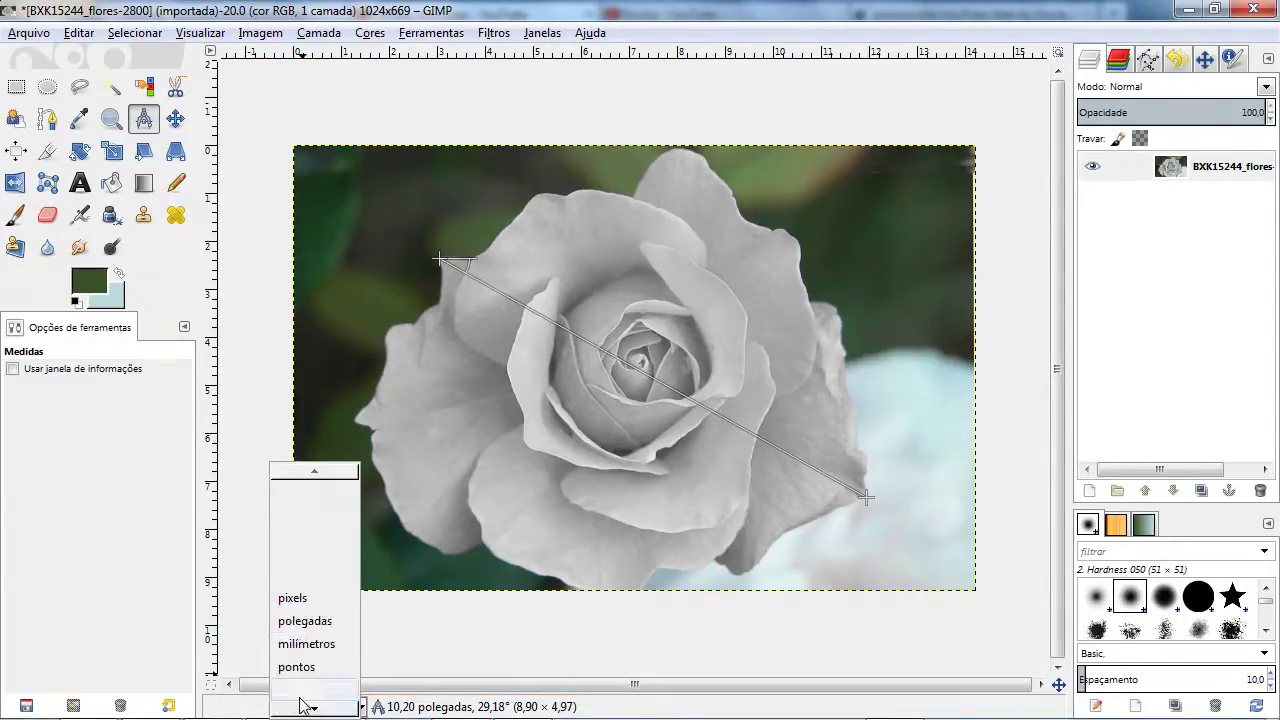
pyautogui.click(332, 657)
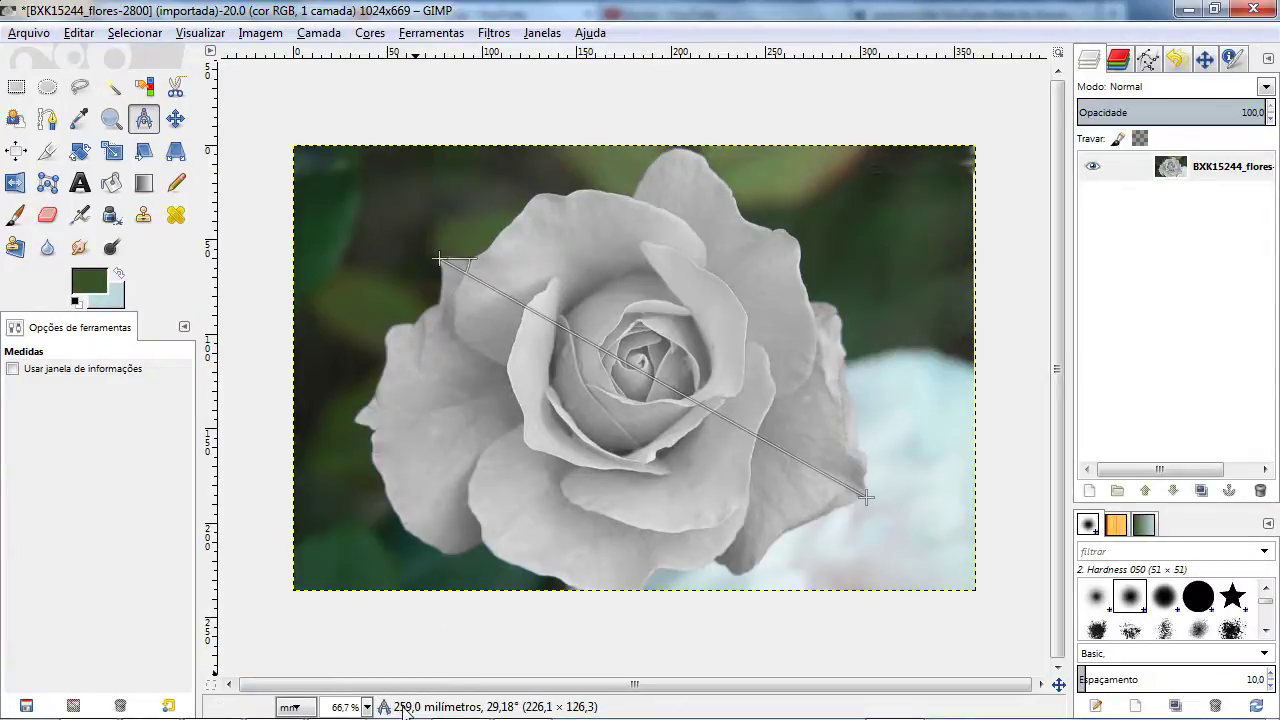
pyautogui.click(309, 708)
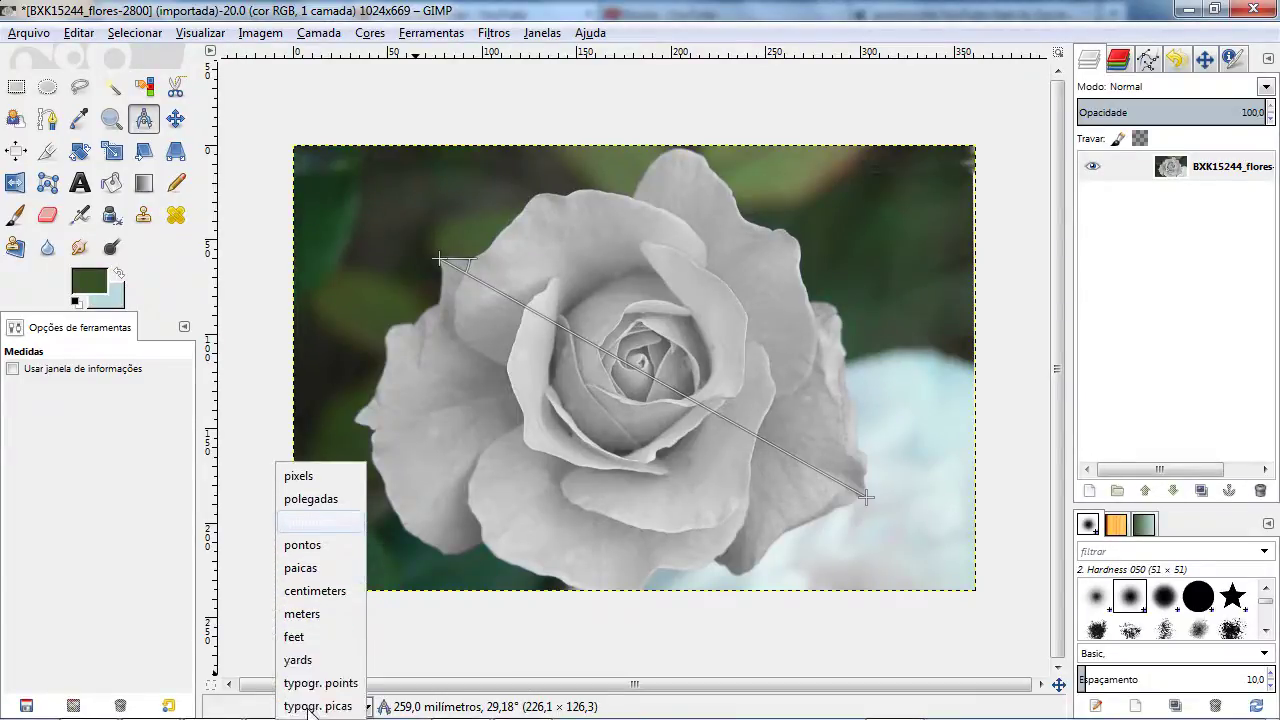
pyautogui.click(320, 592)
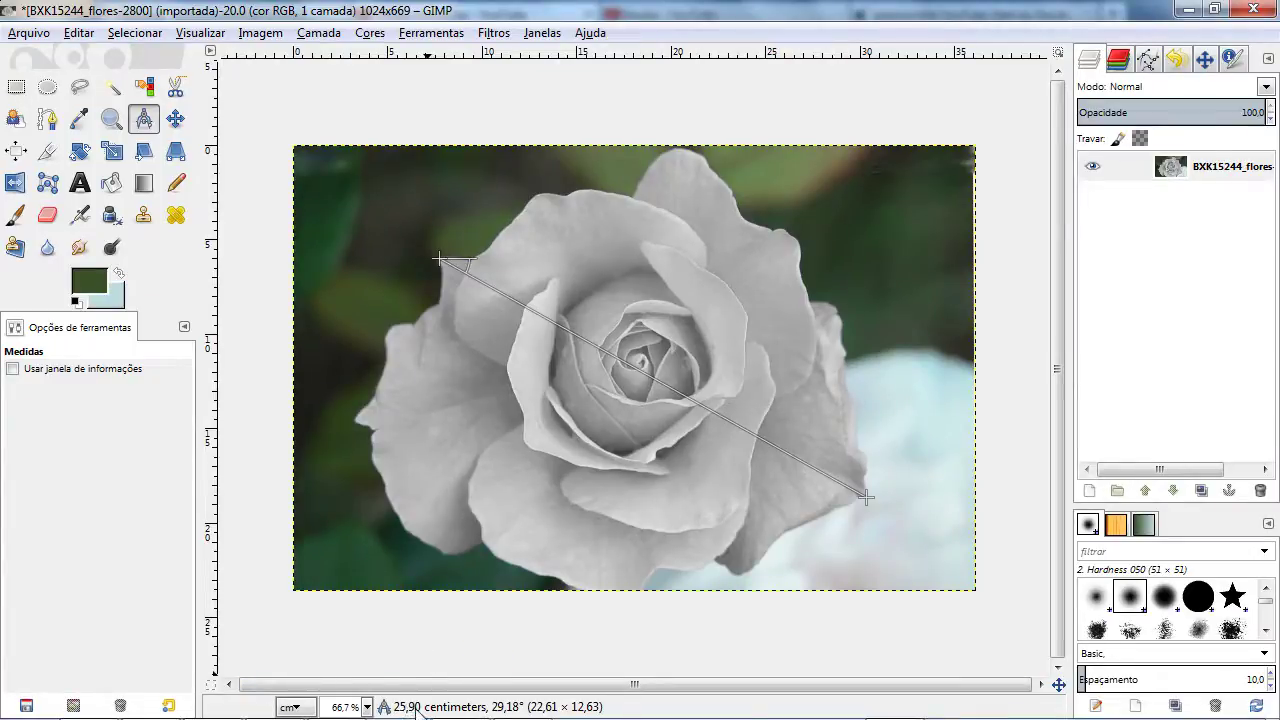
pyautogui.click(305, 708)
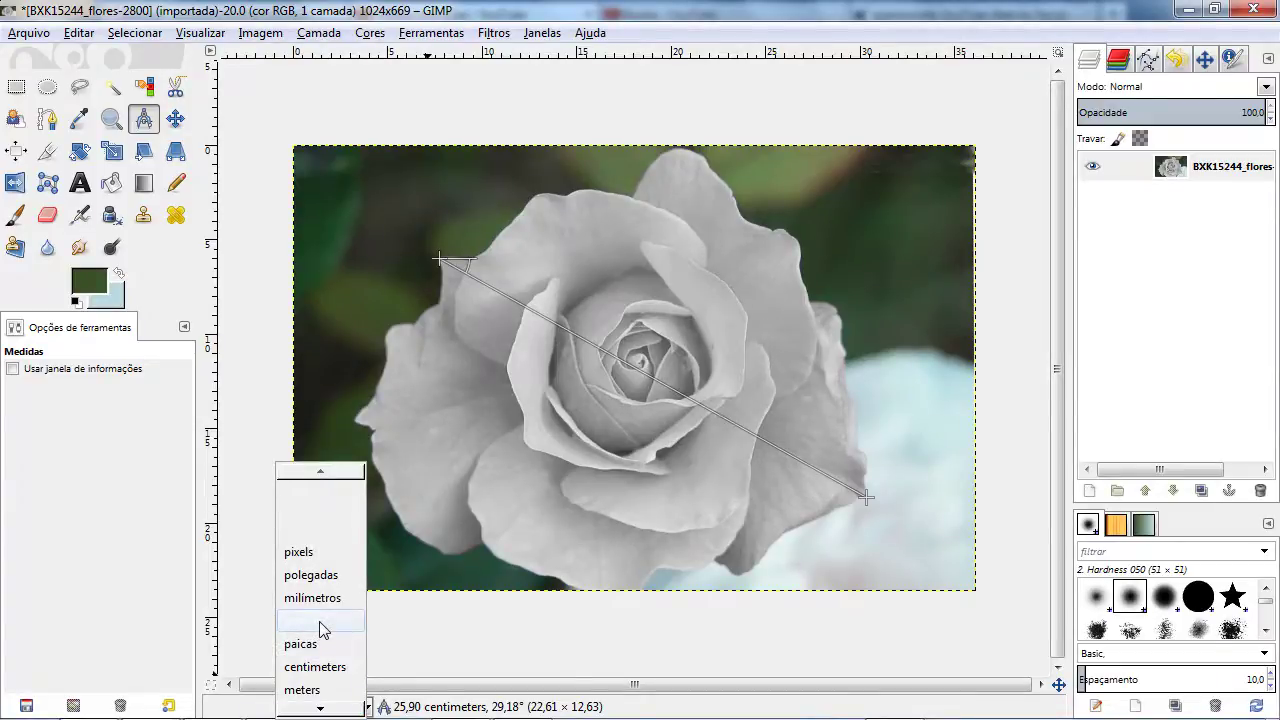
pyautogui.click(322, 622)
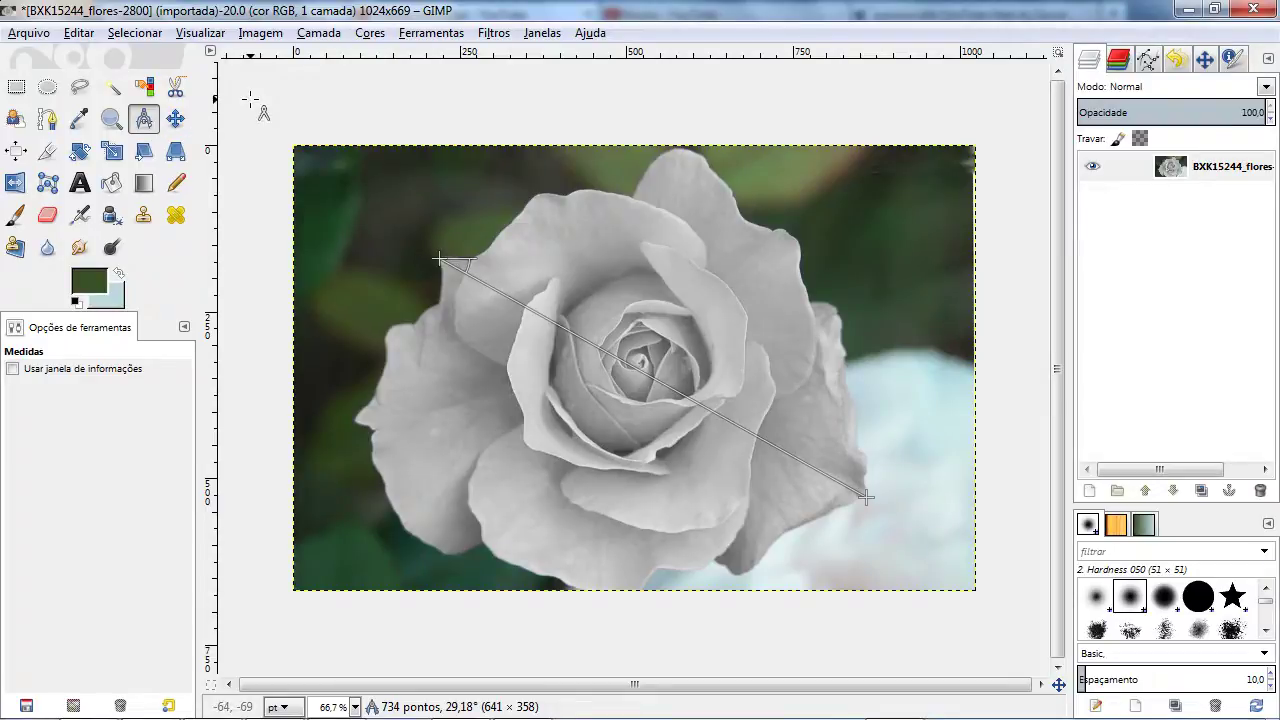
# - Shift the rose layer slightly up and left on the canvas with the Move tool
pyautogui.click(175, 119)
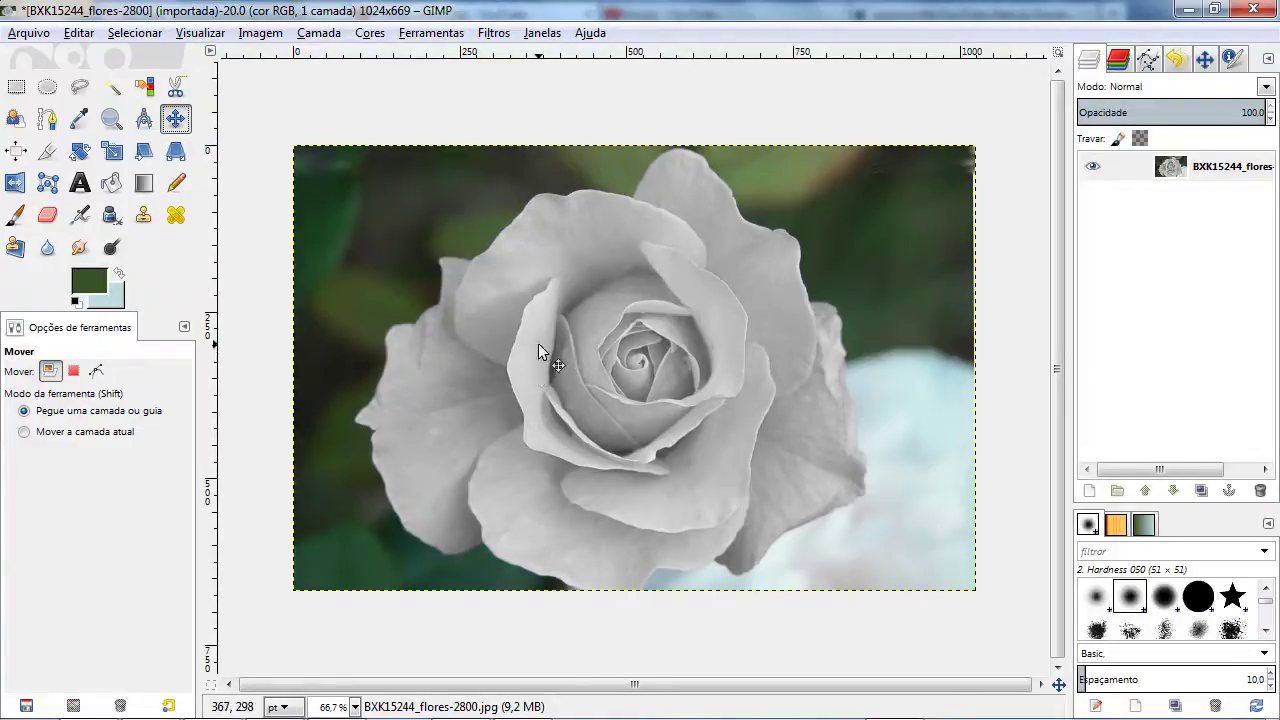
pyautogui.moveTo(538, 343); pyautogui.dragTo(474, 315)
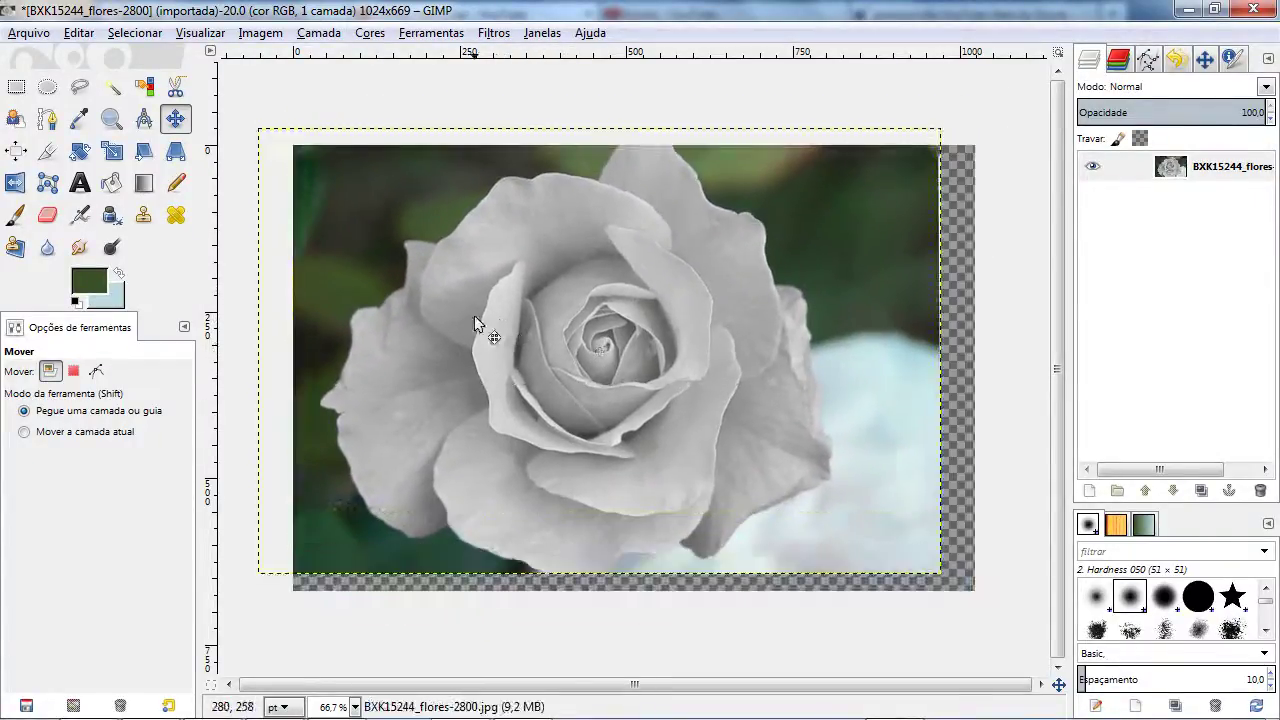
# - Draw and discard a rectangular selection about 262 × 160 px on the rose, and move the layer back to cover the canvas
pyautogui.click(16, 87)
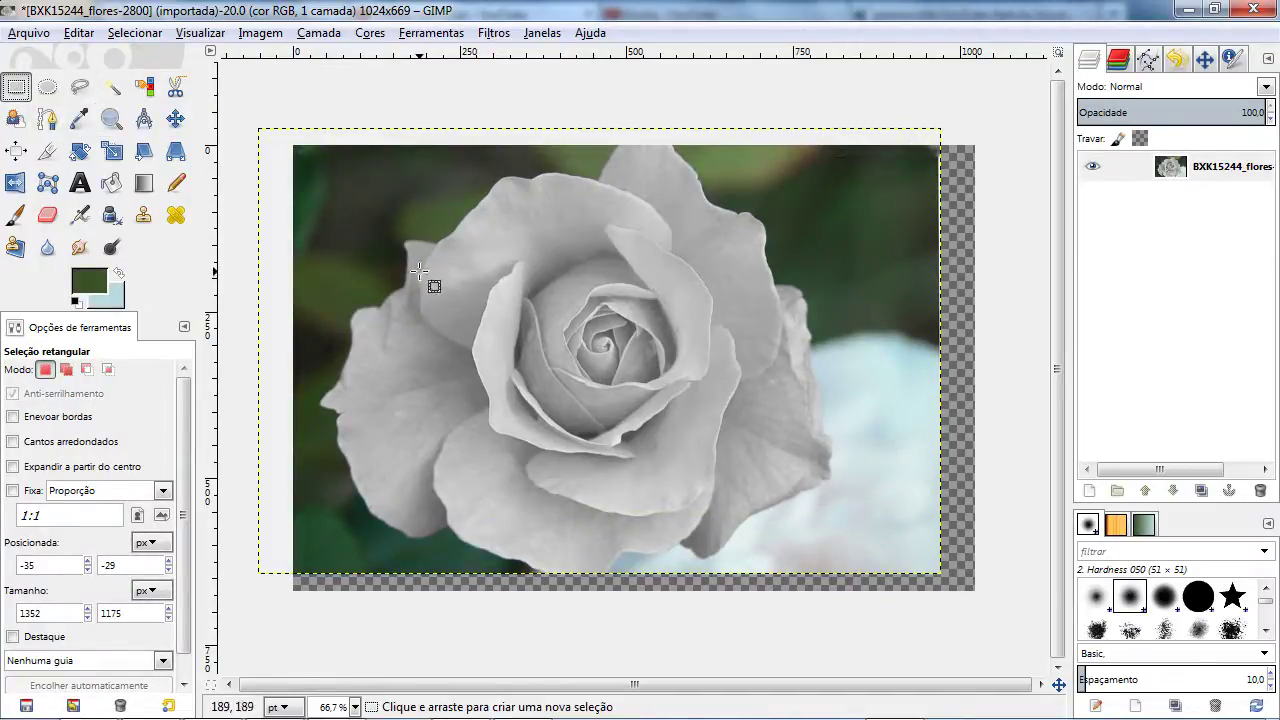
pyautogui.moveTo(440, 261); pyautogui.dragTo(595, 365)
pyautogui.press('Escape')
pyautogui.press('m')
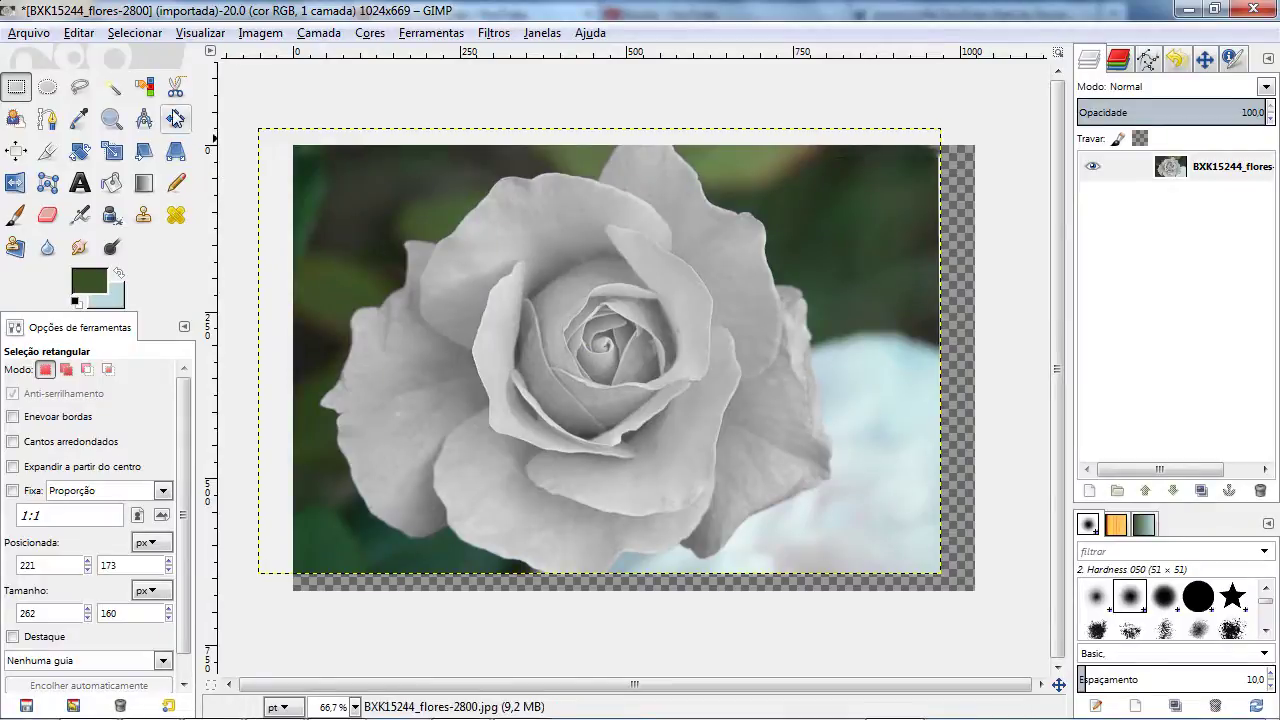
pyautogui.moveTo(472, 342); pyautogui.dragTo(506, 357)
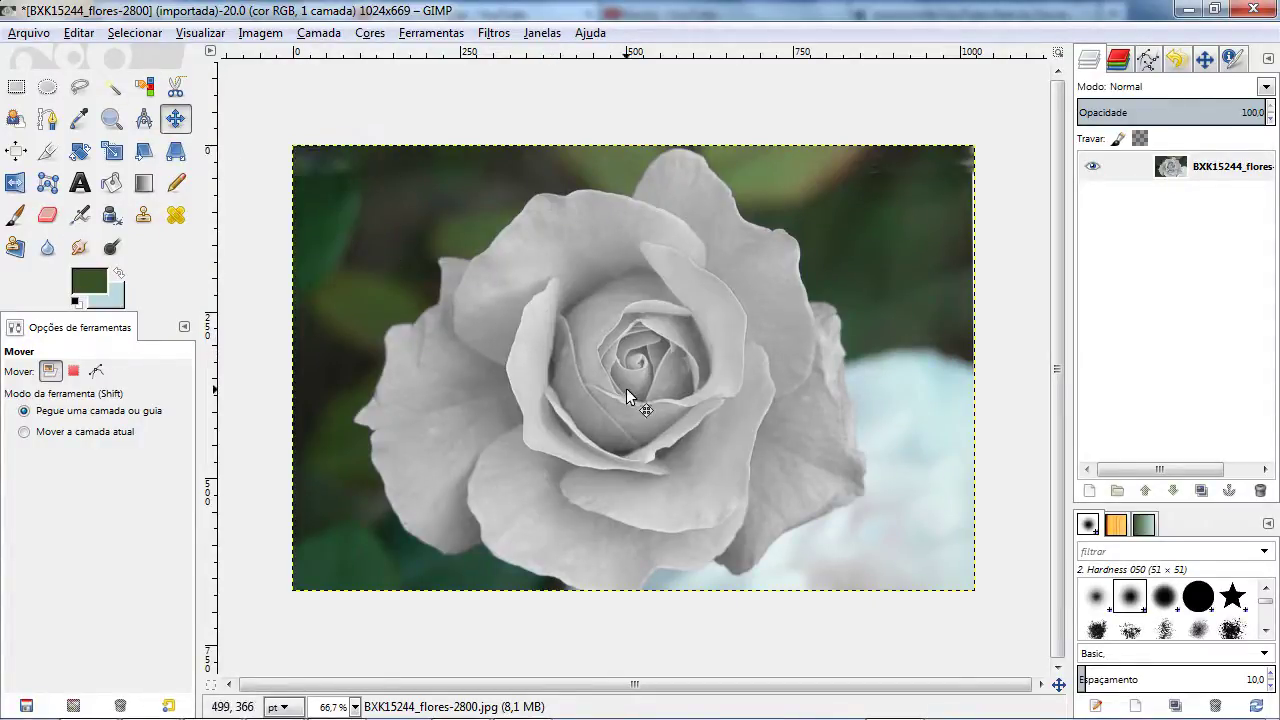
# - Pan the view to the right and back without moving the layer, and activate the Bucket Fill, Blend and Measure tools in turn
pyautogui.moveTo(630, 390); pyautogui.dragTo(657, 377)
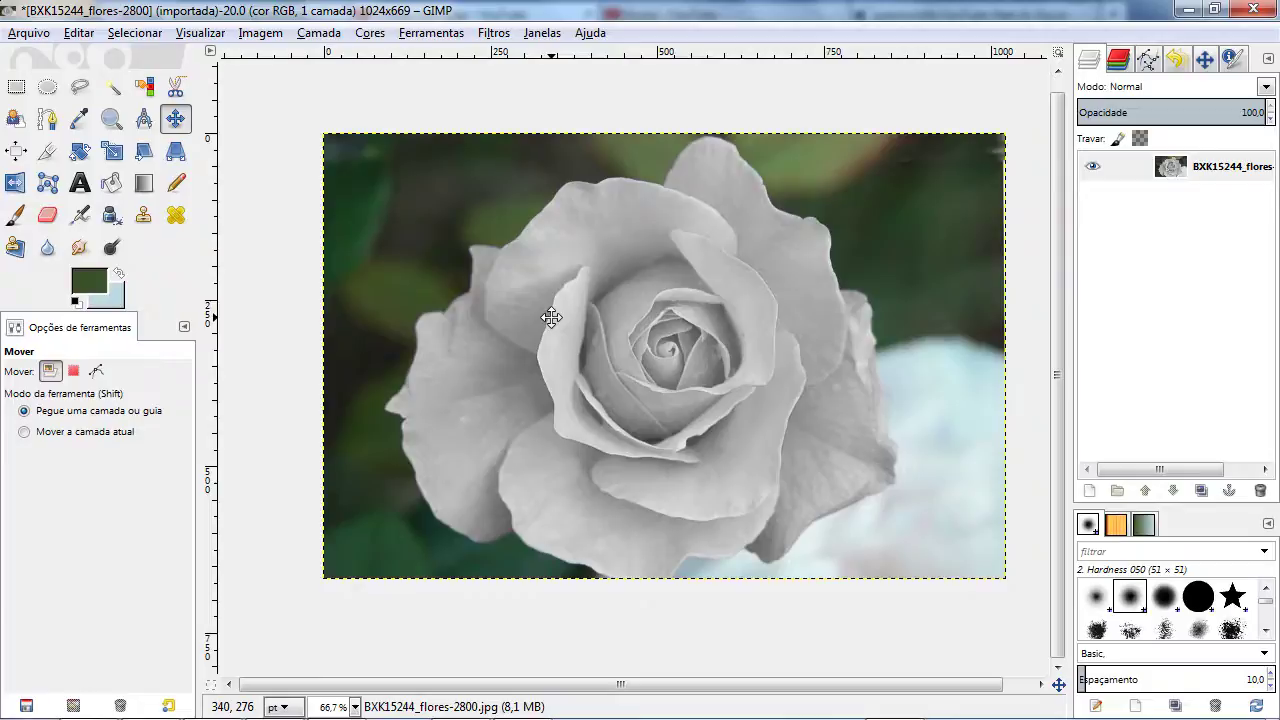
pyautogui.moveTo(551, 317); pyautogui.dragTo(512, 311)
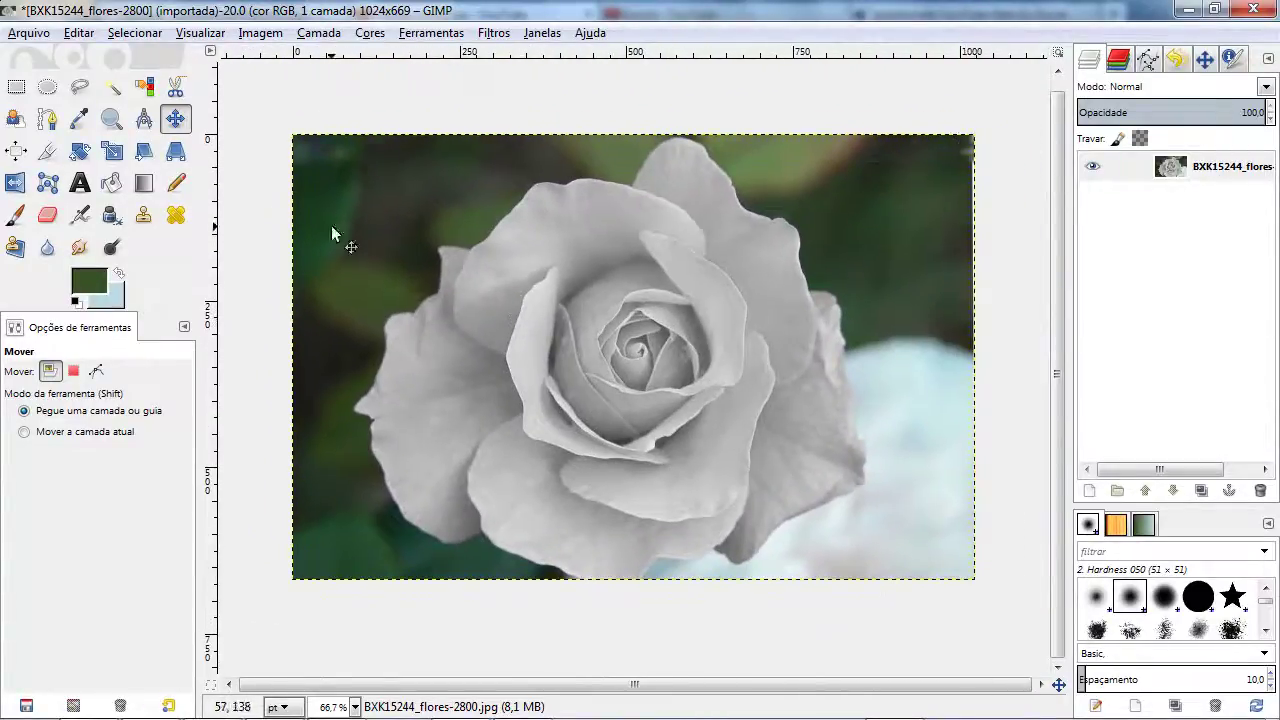
pyautogui.click(111, 184)
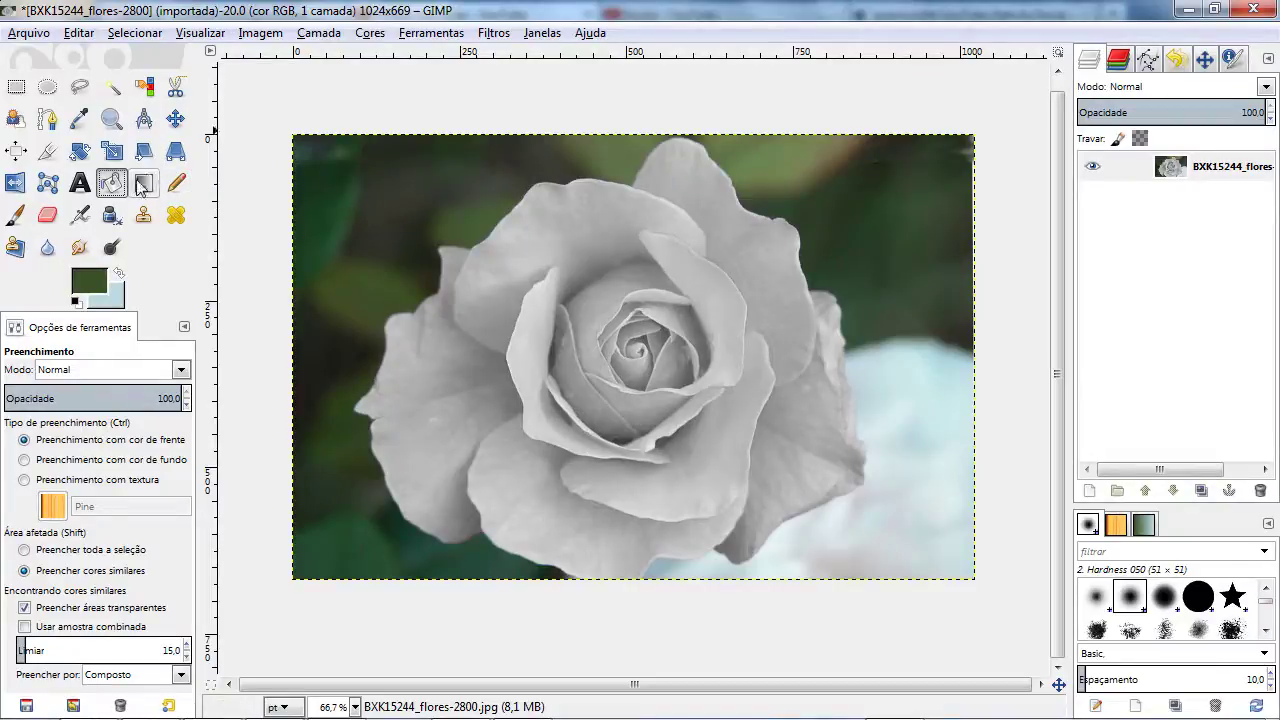
pyautogui.click(143, 183)
pyautogui.click(143, 119)
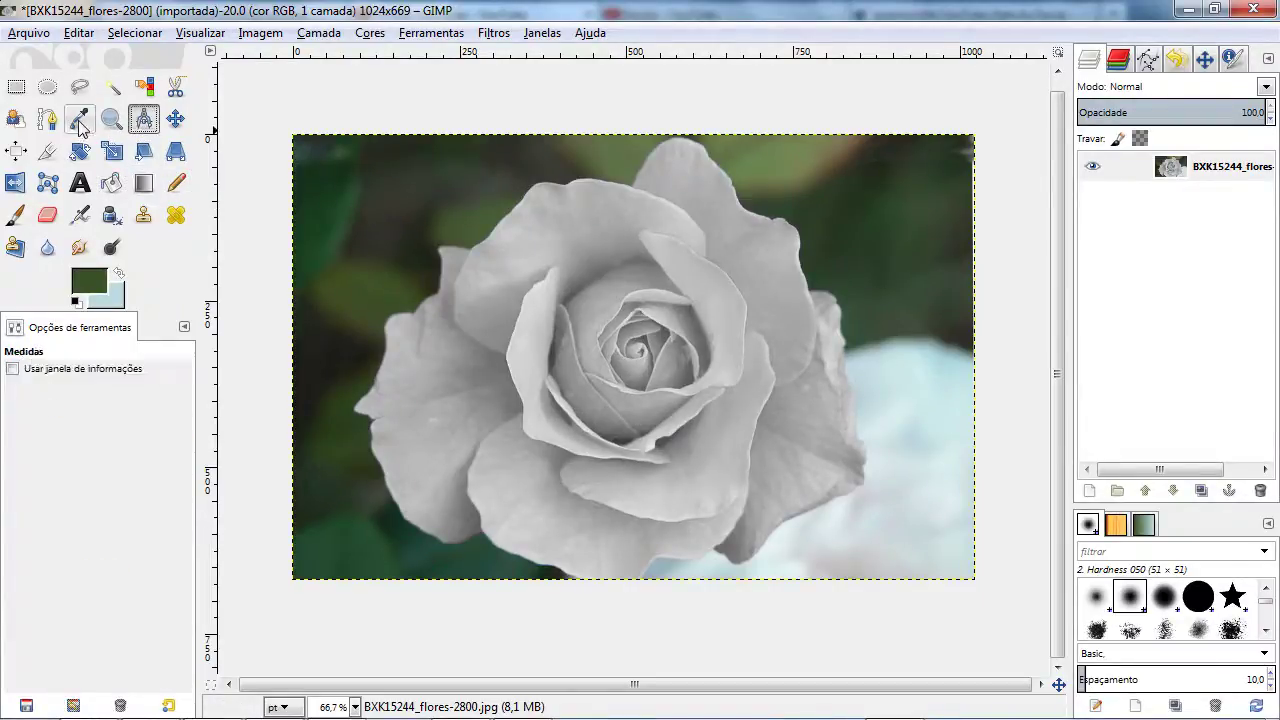
# - Draw an open zigzag path with four anchors from the inner left petal across the rose to the dark background on its right
pyautogui.click(46, 120)
pyautogui.click(561, 292)
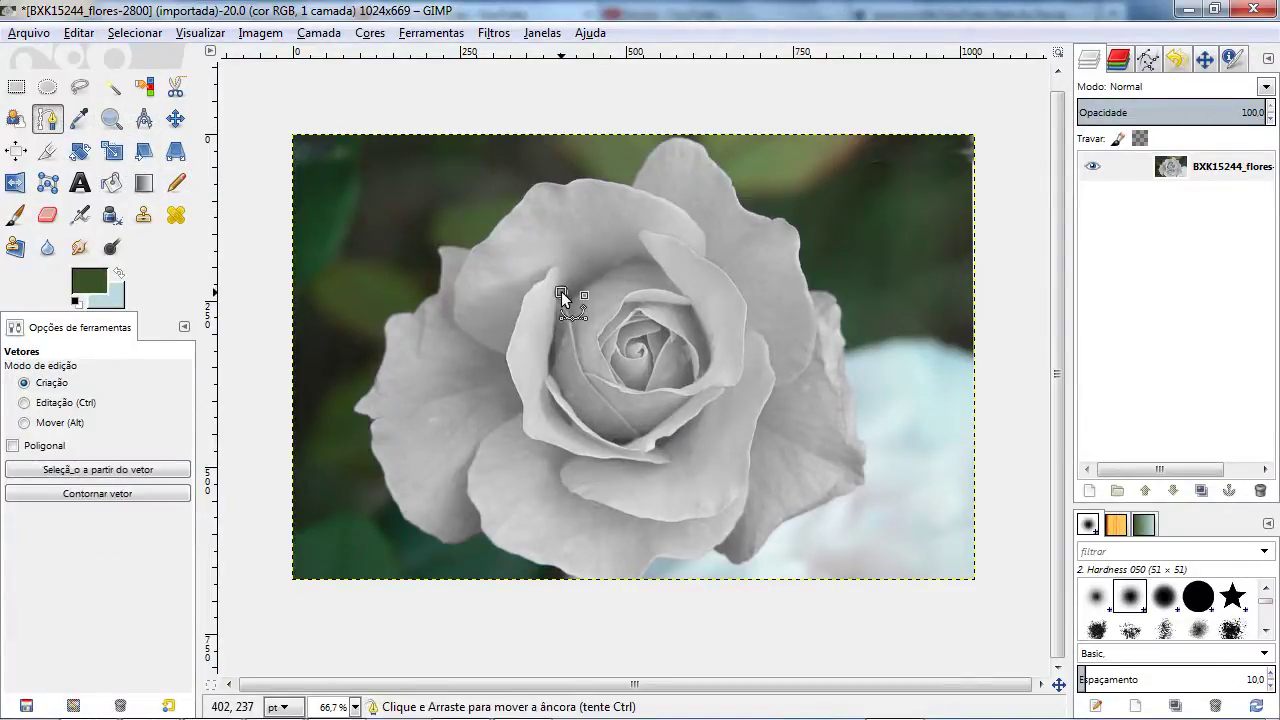
pyautogui.click(695, 411)
pyautogui.click(808, 269)
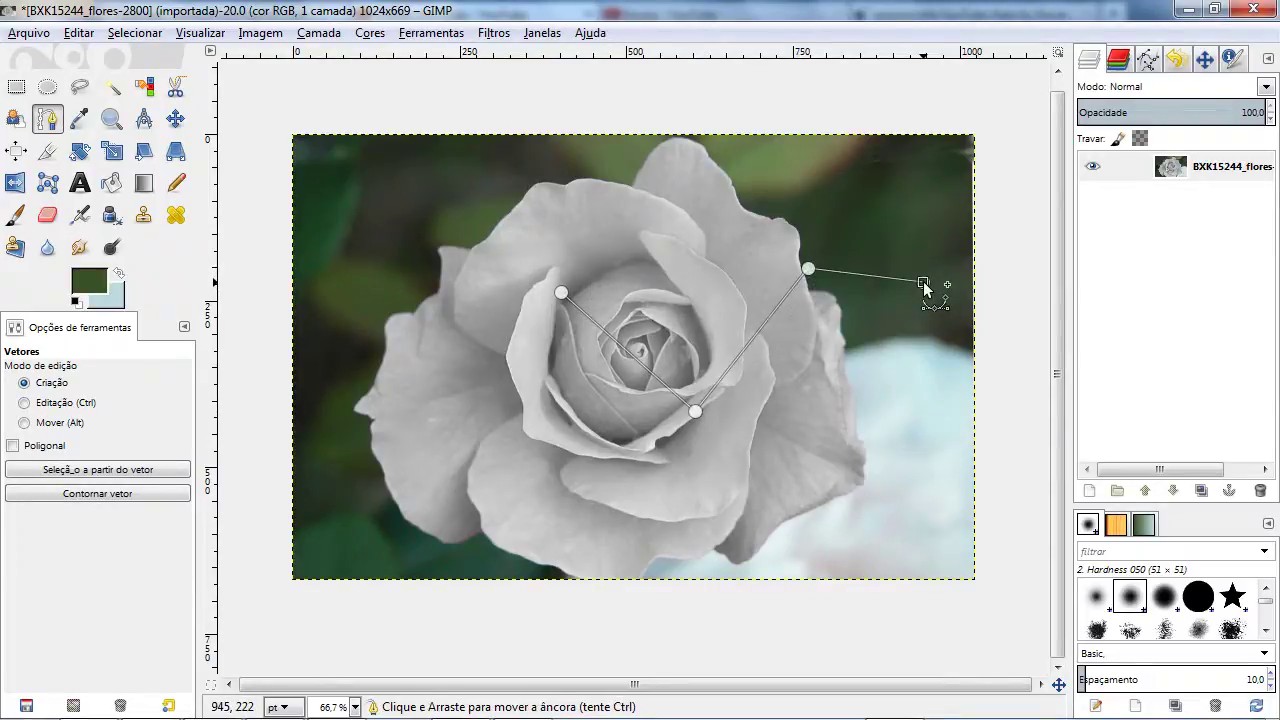
# - Extend the open path with three more anchors, running up and past the image's right edge into the empty area
pyautogui.press('space')
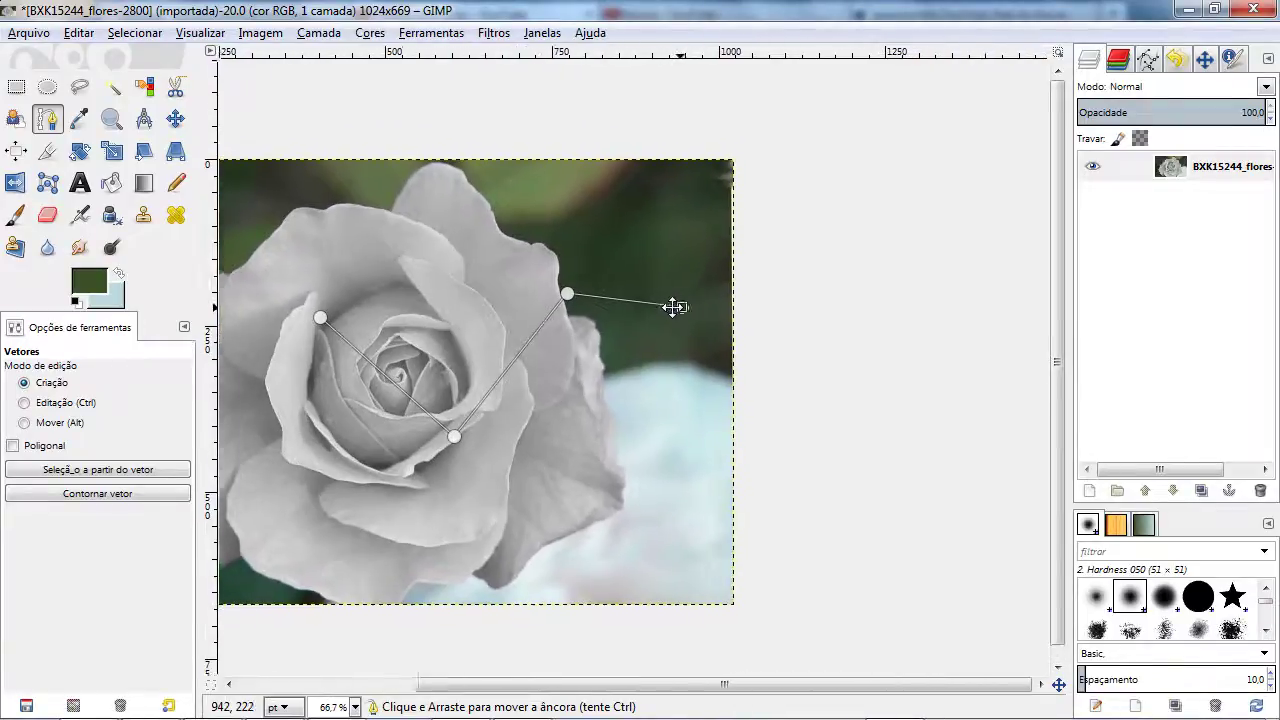
pyautogui.moveTo(675, 307); pyautogui.dragTo(495, 308)
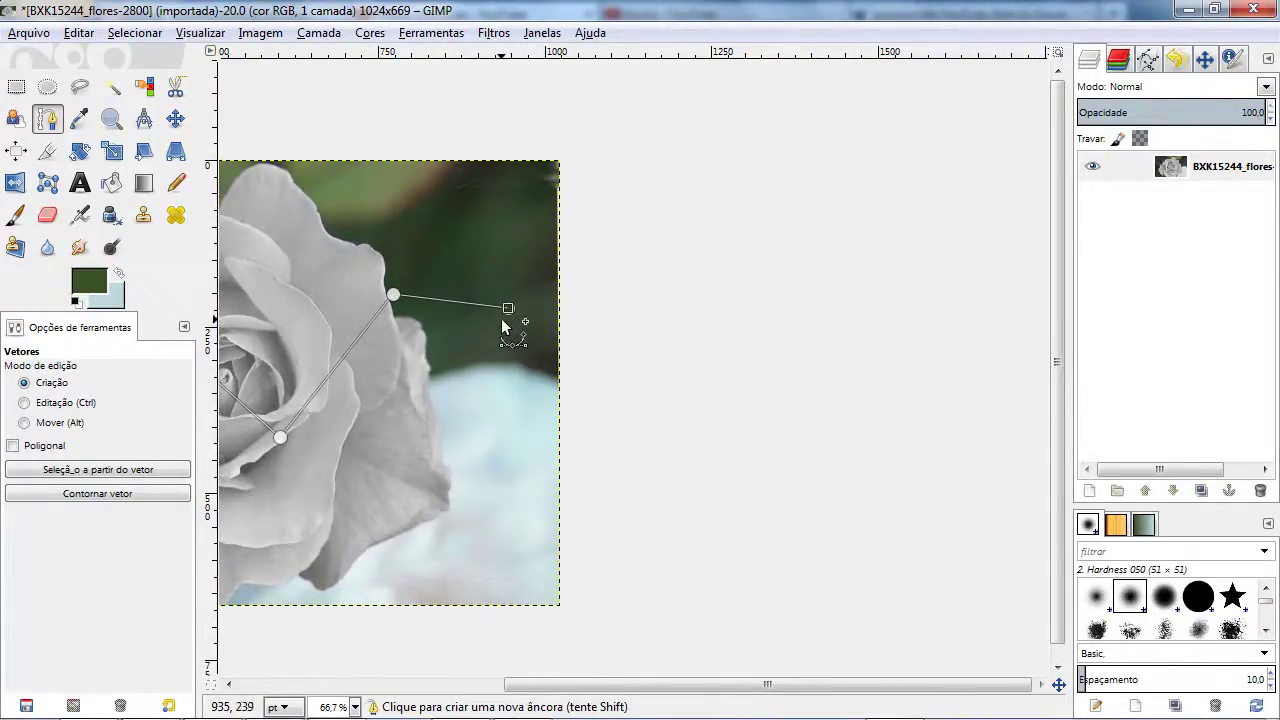
pyautogui.press('space')
pyautogui.moveTo(503, 323)
pyautogui.mouseDown()
pyautogui.moveTo(786, 317)
pyautogui.moveTo(519, 313)
pyautogui.mouseUp()
pyautogui.click(540, 219)
pyautogui.click(651, 243)
pyautogui.click(694, 340)
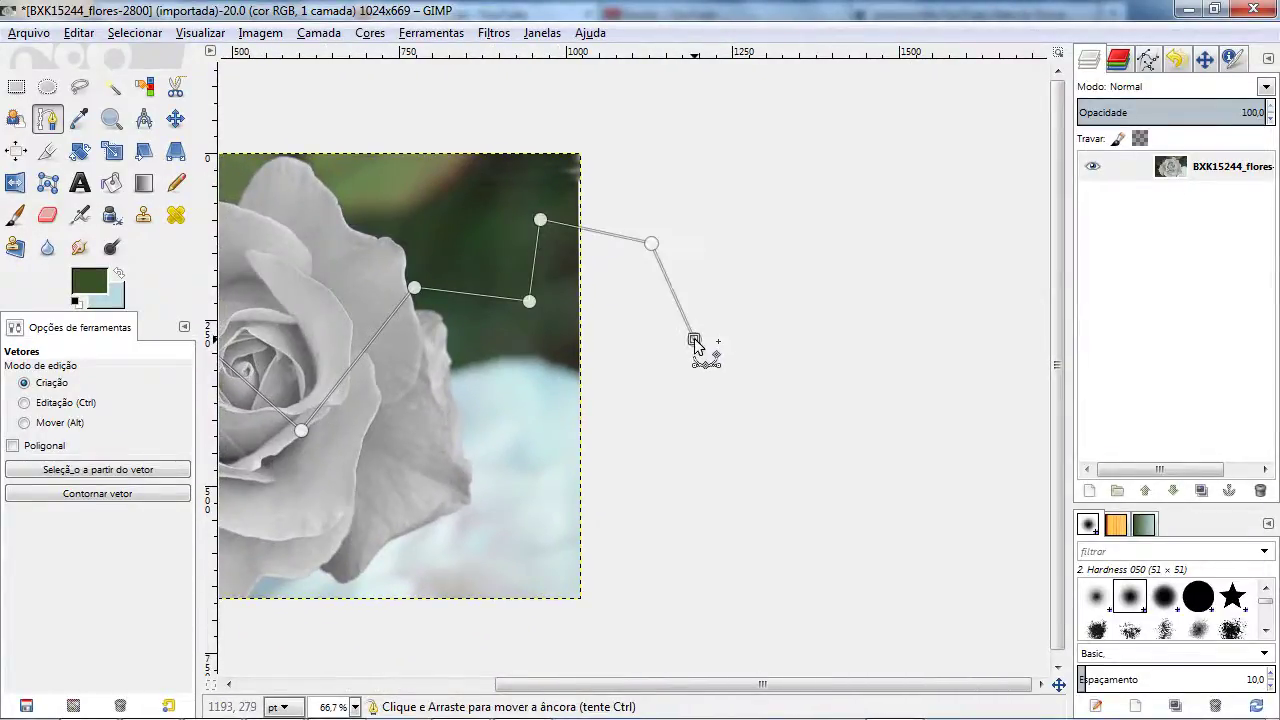
# - Bring the whole rose back into view, activate the Move tool and centre the view without moving the layer
pyautogui.press('space')
pyautogui.moveTo(549, 337); pyautogui.dragTo(996, 339)
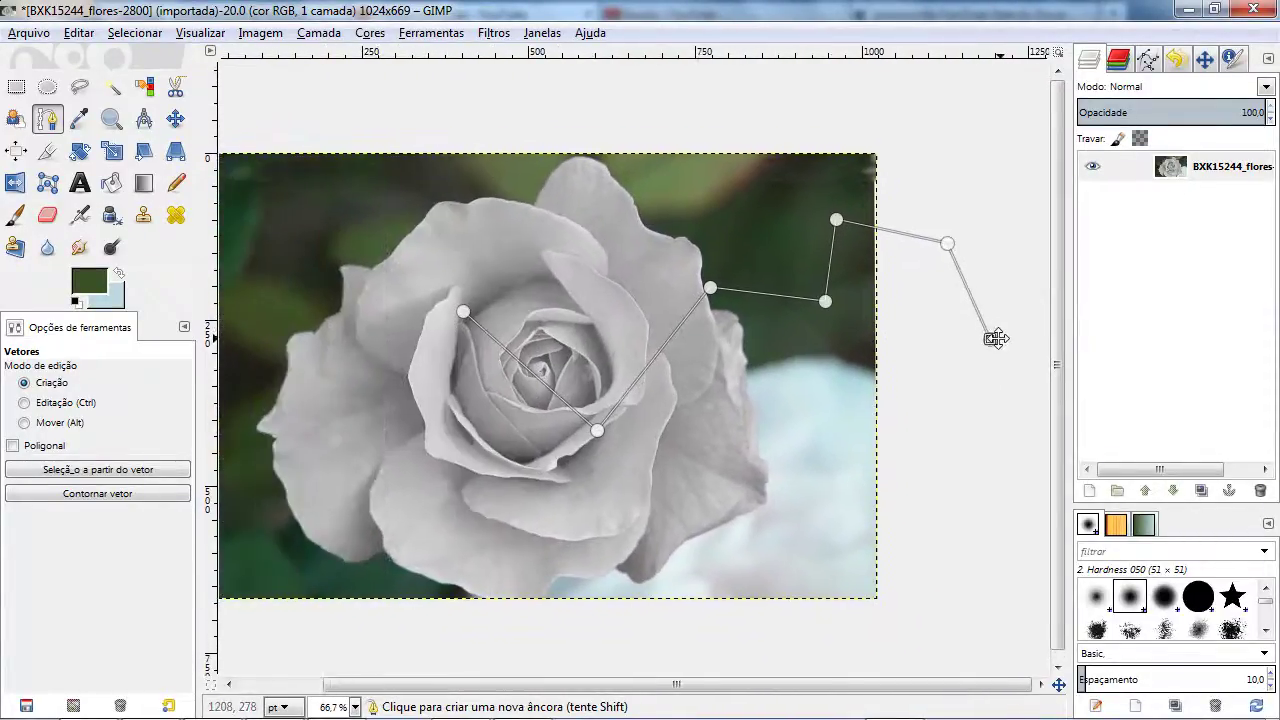
pyautogui.click(177, 120)
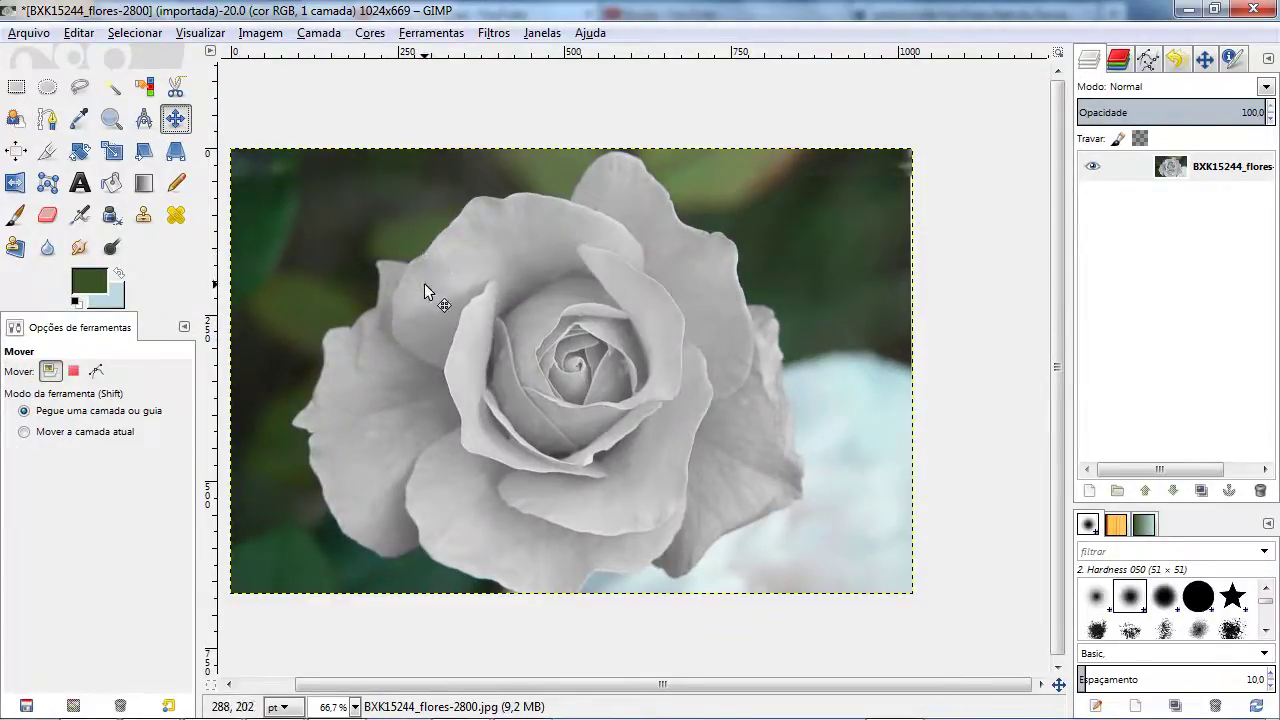
pyautogui.moveTo(424, 283); pyautogui.dragTo(479, 287)
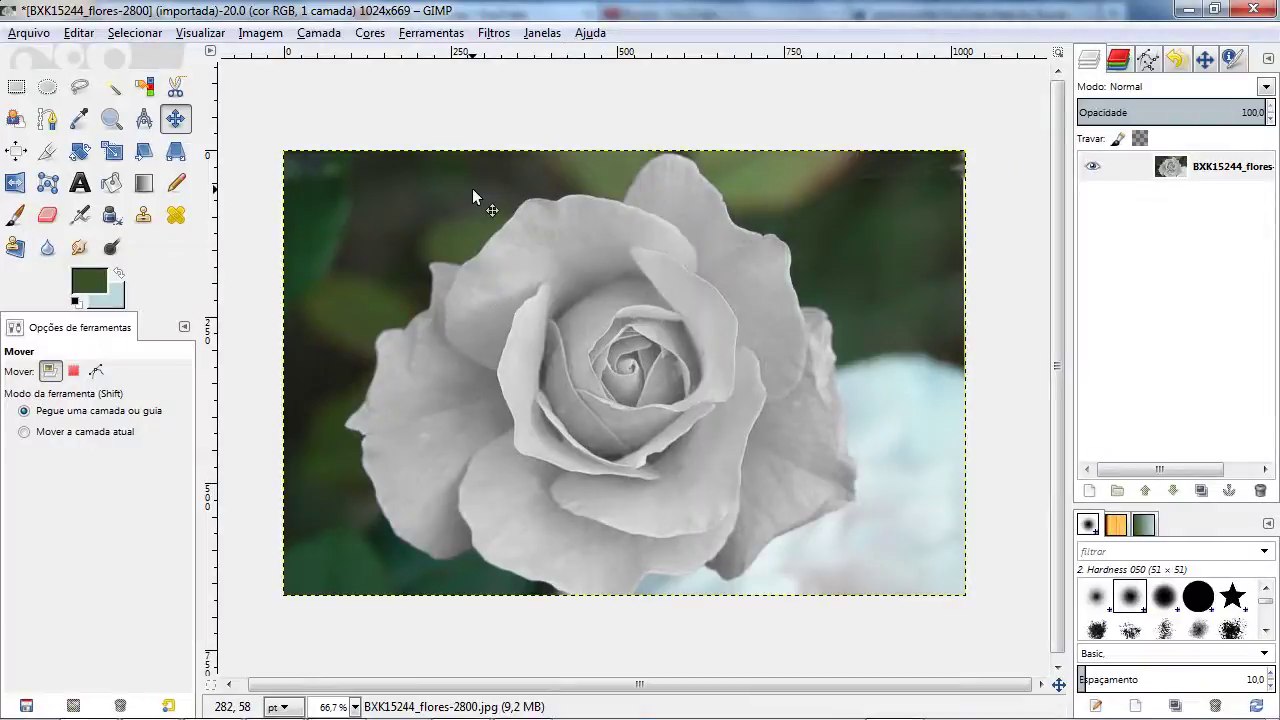